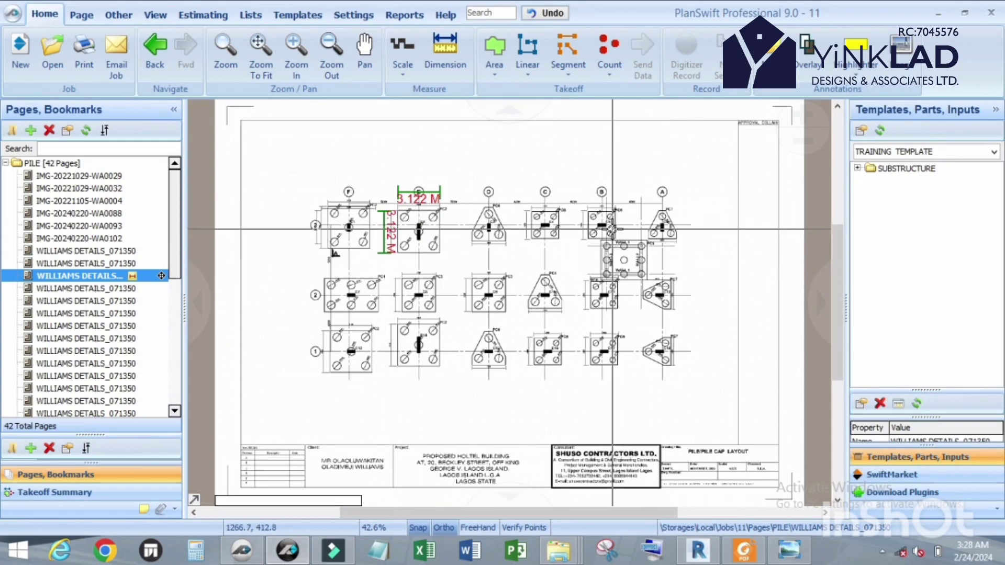
# Examine the pile cap layout from grid F to grid A, including the existing dimensions on the pile cap at grid E.
pyautogui.scroll(2, 613, 229)
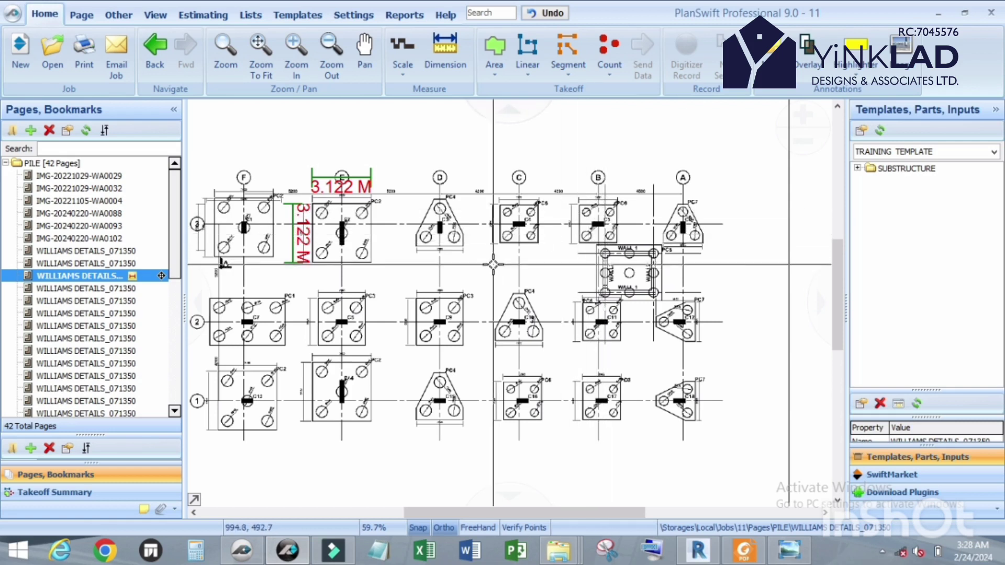
pyautogui.scroll(-3, 602, 224)
pyautogui.scroll(4, 662, 220)
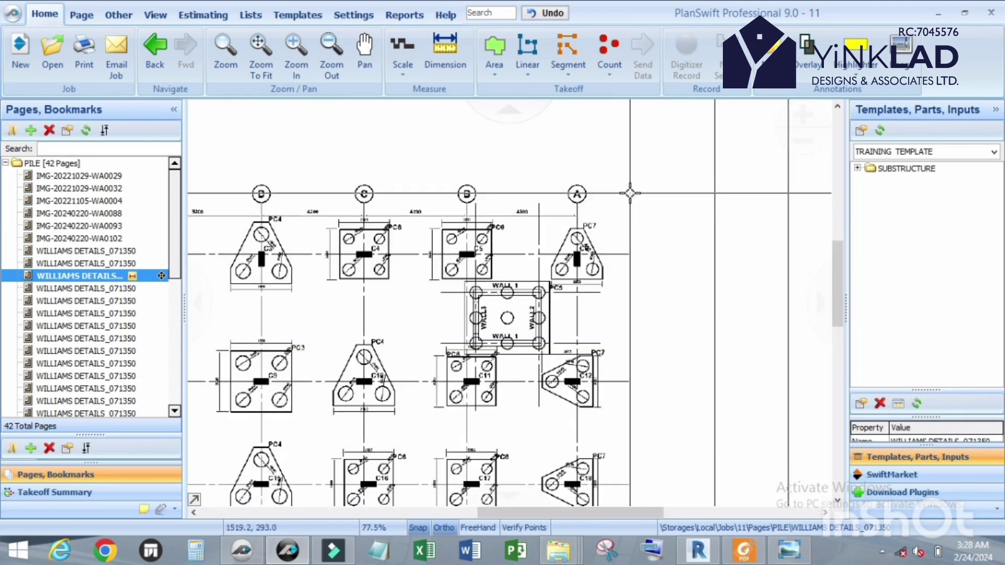
pyautogui.scroll(-2, 560, 196)
pyautogui.scroll(2, 559, 197)
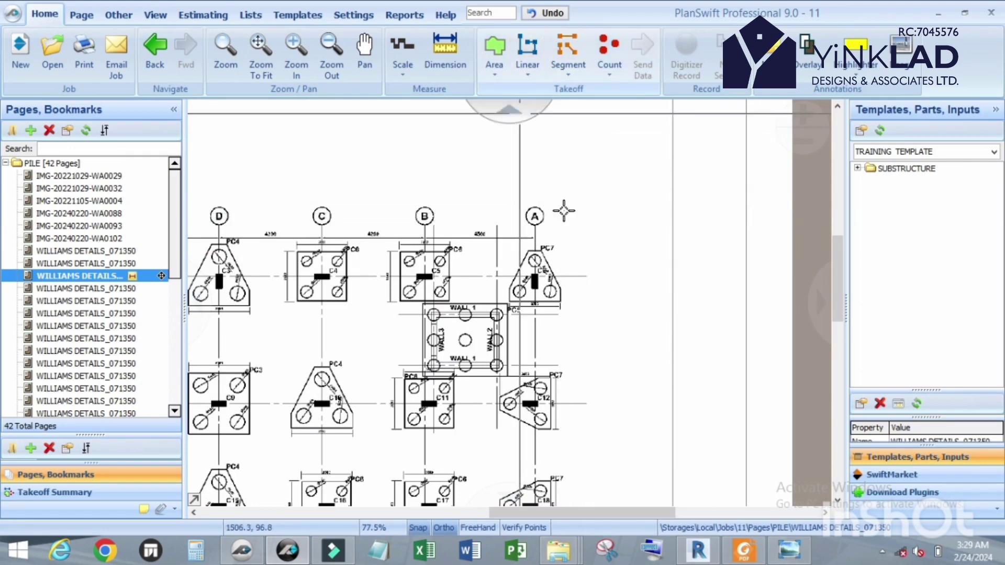
pyautogui.scroll(-2, 316, 257)
pyautogui.scroll(3, 316, 257)
pyautogui.scroll(-1, 316, 256)
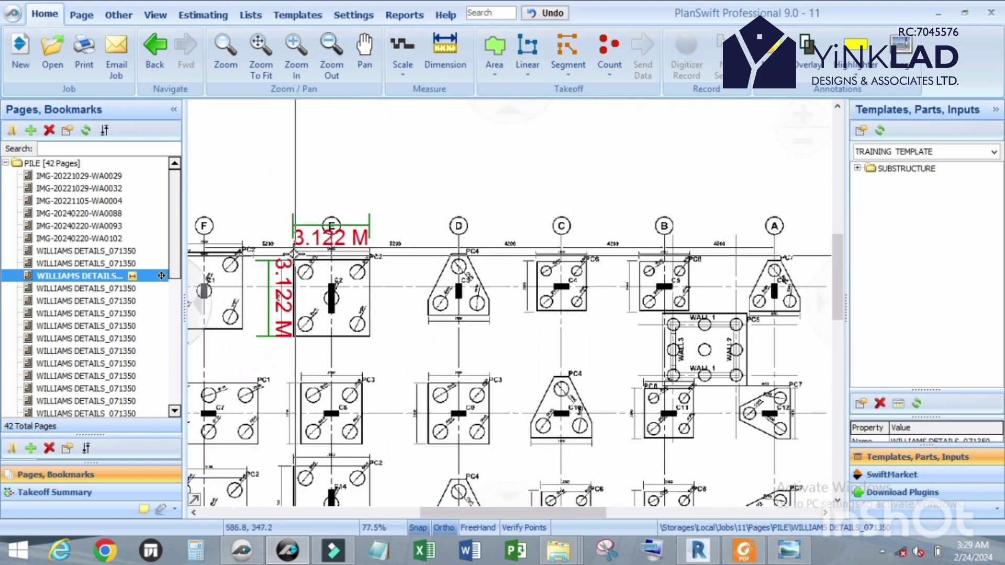
pyautogui.scroll(-2, 280, 246)
pyautogui.scroll(2, 429, 249)
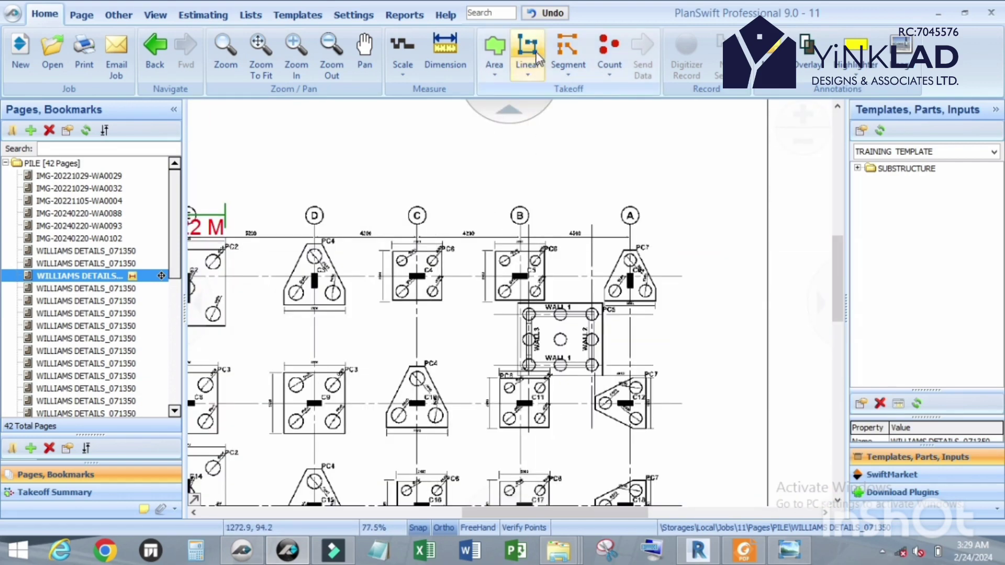
pyautogui.click(445, 53)
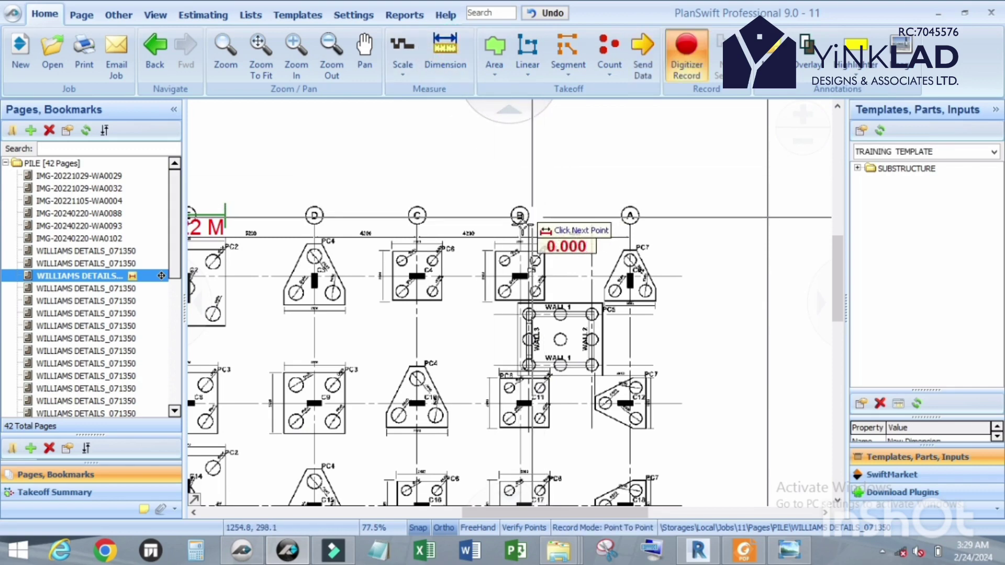
pyautogui.scroll(-2, 416, 208)
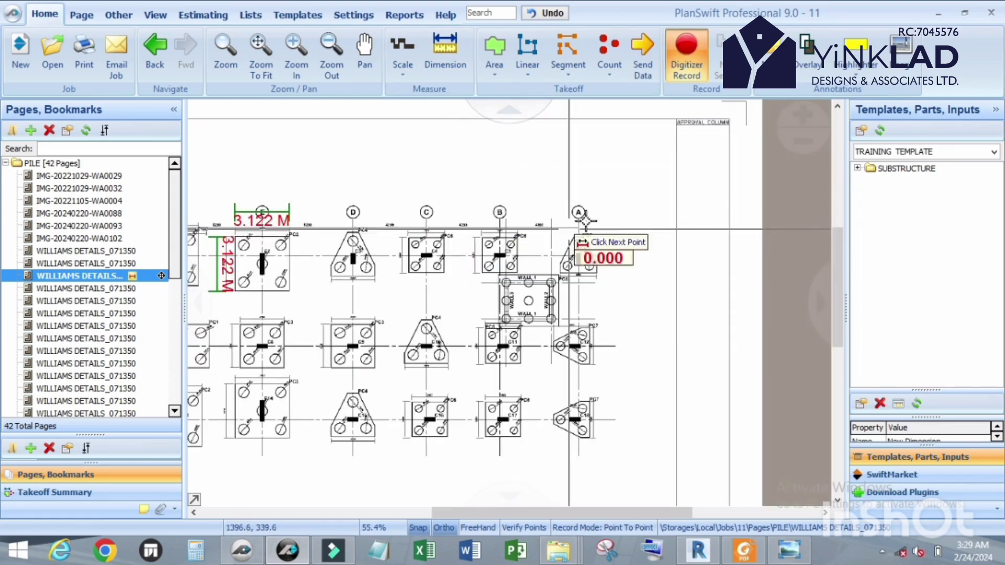
pyautogui.scroll(4, 618, 203)
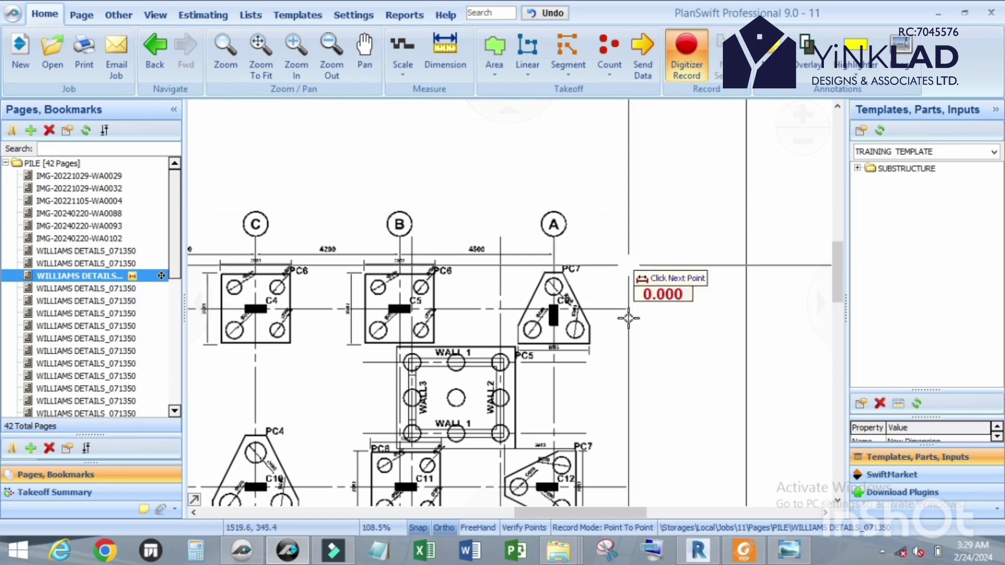
pyautogui.click(651, 549)
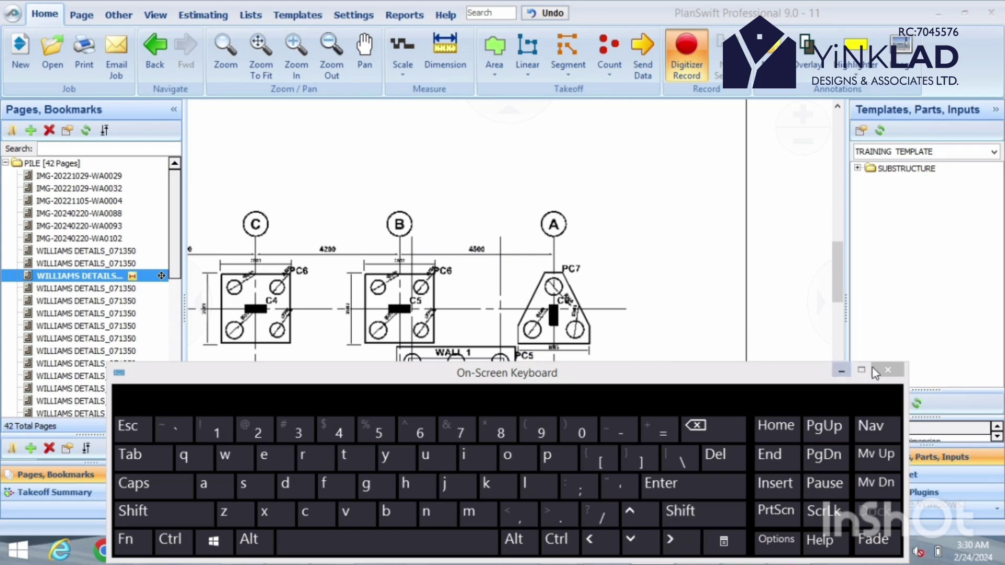
pyautogui.click(888, 370)
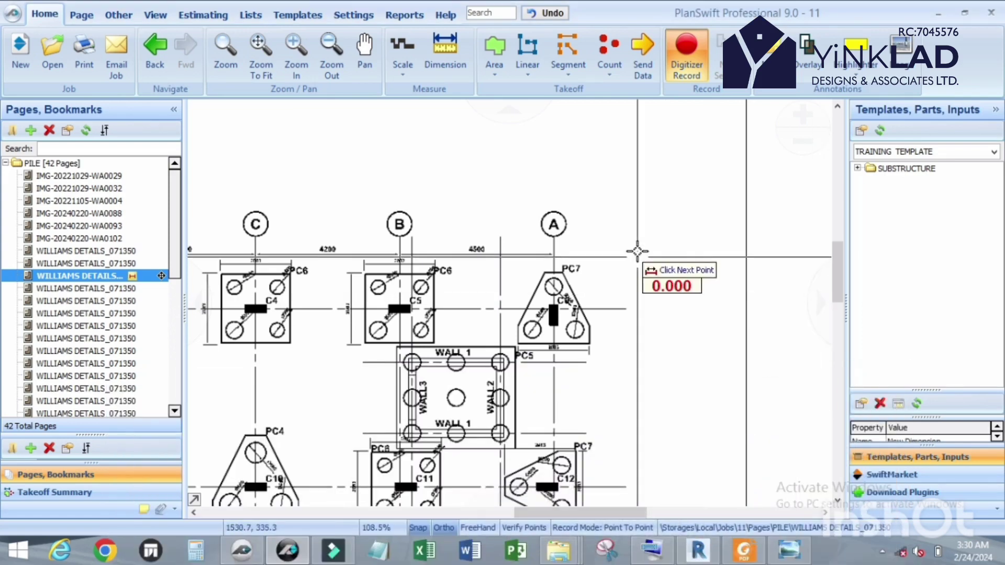
pyautogui.press('Escape')
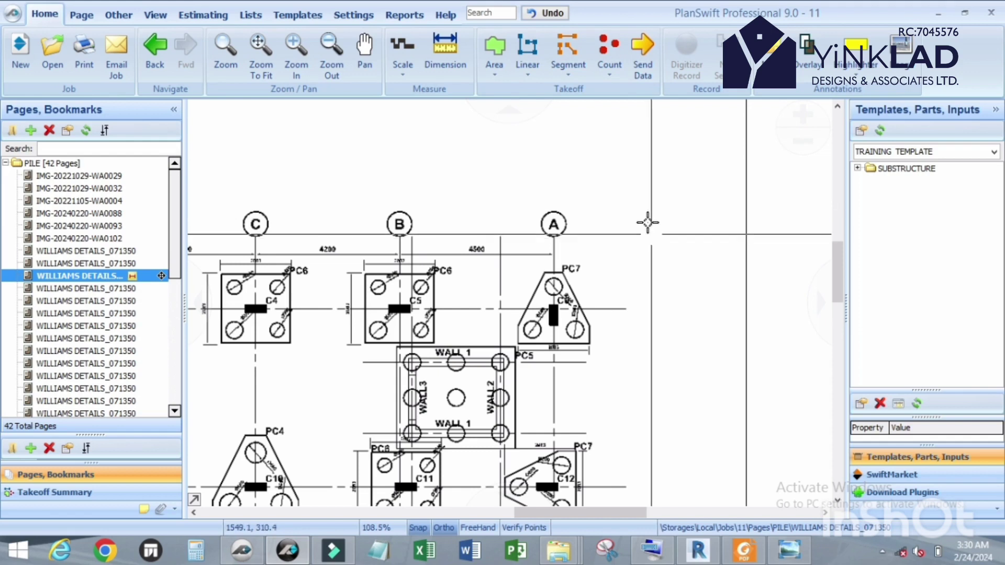
# Place a 1 m vertical dimension line at 270° in the blank area beside grid A using the Dimension tool.
pyautogui.click(459, 49)
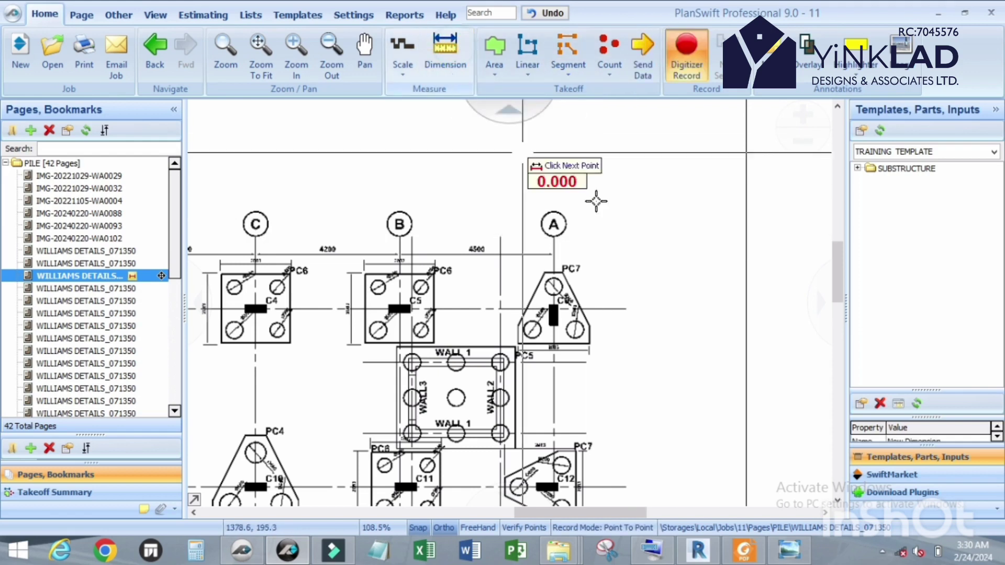
pyautogui.click(653, 180)
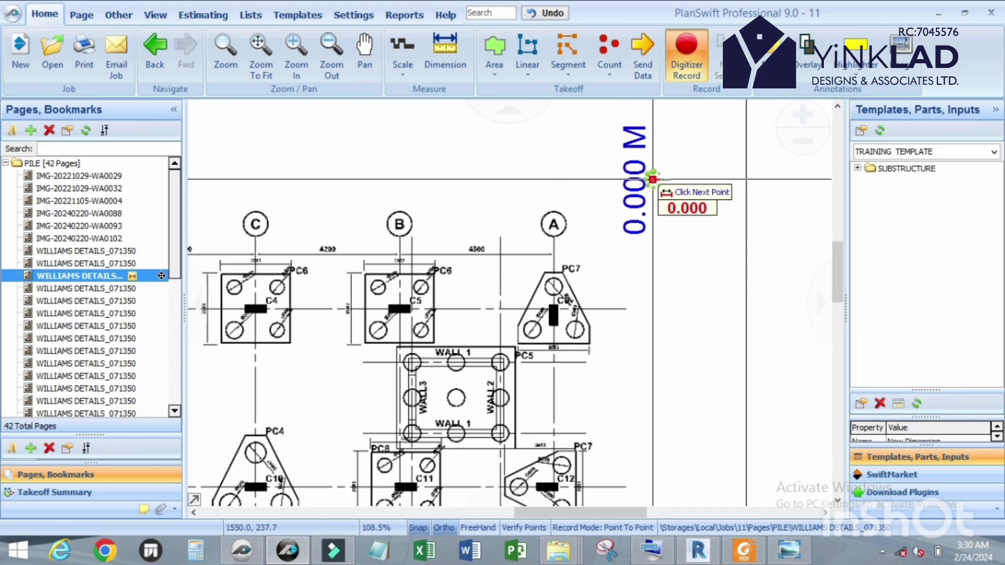
pyautogui.press('l')
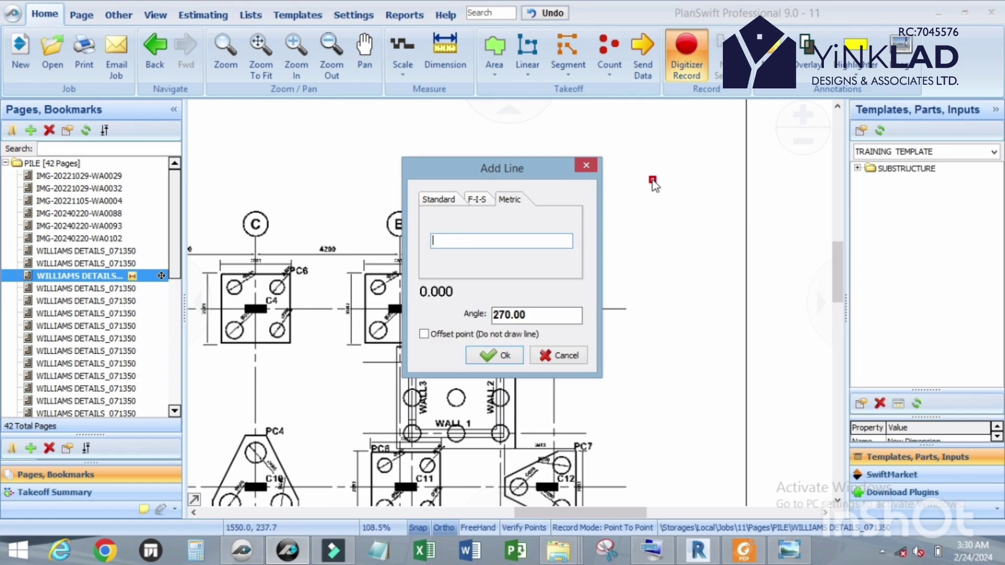
pyautogui.write('1')
pyautogui.press('Return')
# Add a 0.5 m dimension at 270° from the upper end of the 1 m line to mark its midpoint.
pyautogui.scroll(6, 665, 204)
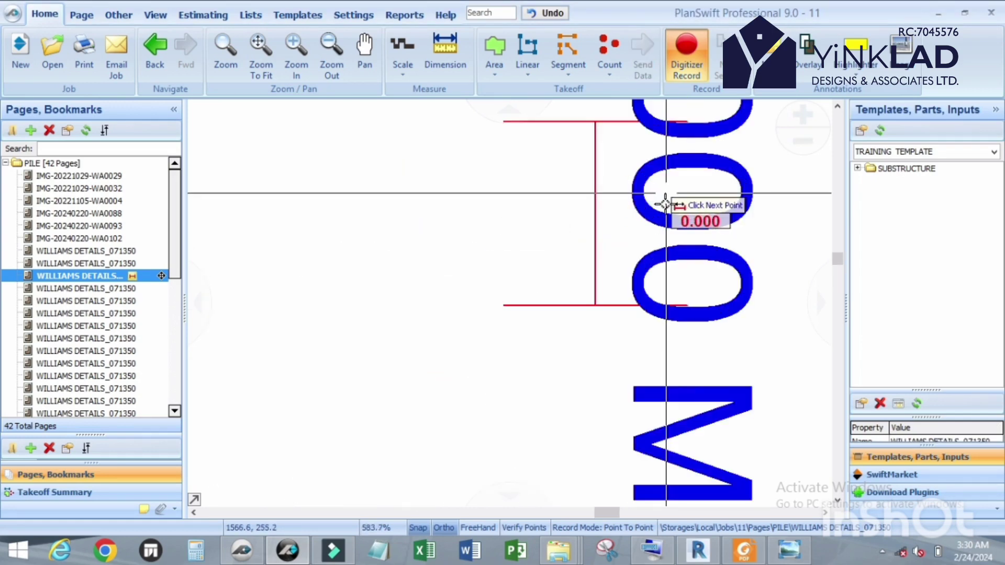
pyautogui.scroll(-4, 665, 204)
pyautogui.scroll(3, 639, 217)
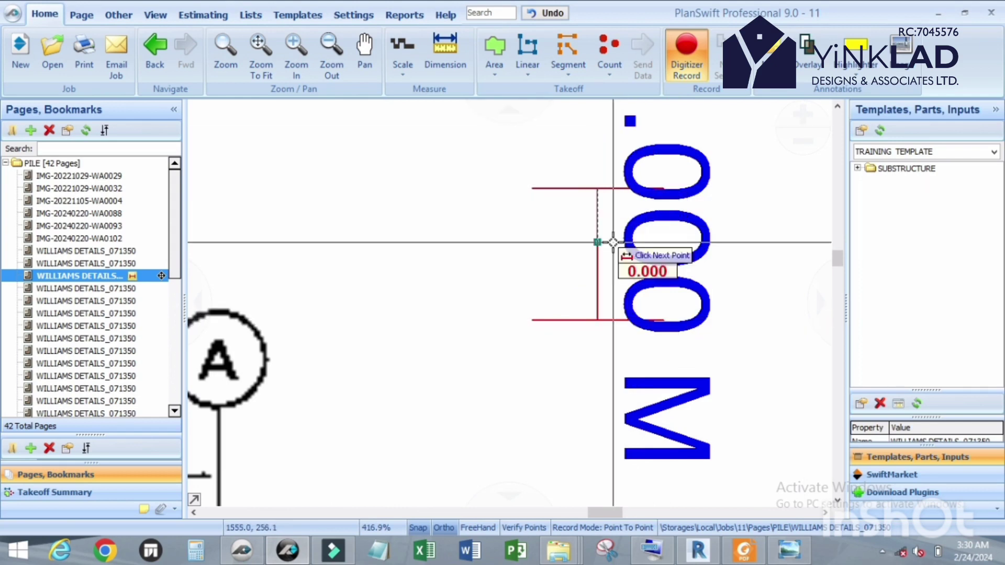
pyautogui.click(597, 187)
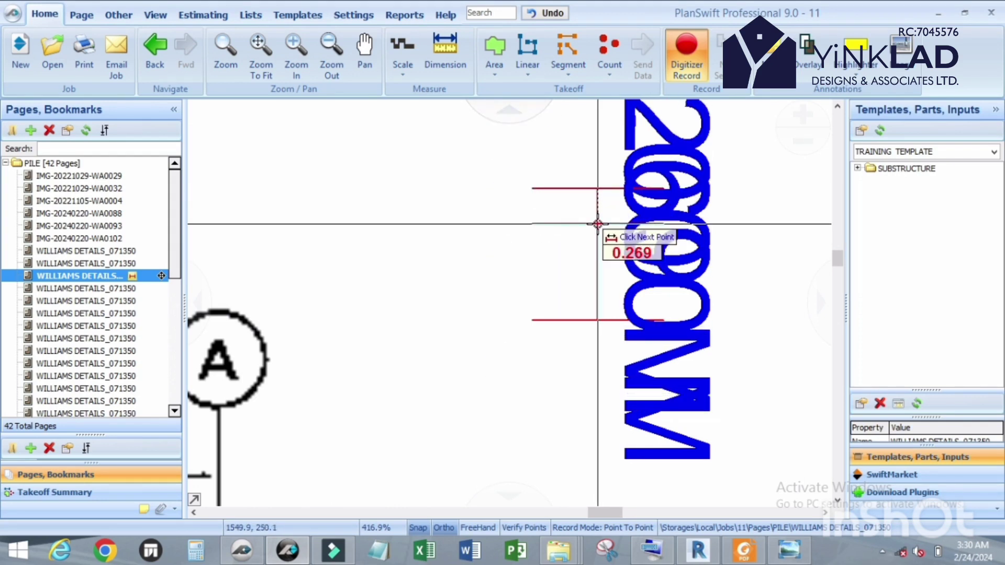
pyautogui.press('Tab')
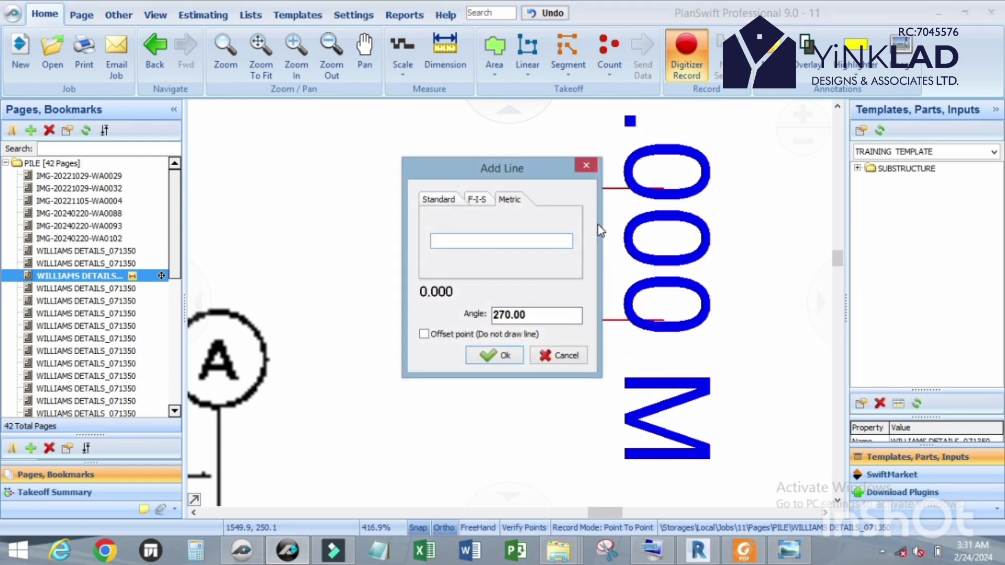
pyautogui.write('.5')
pyautogui.press('Return')
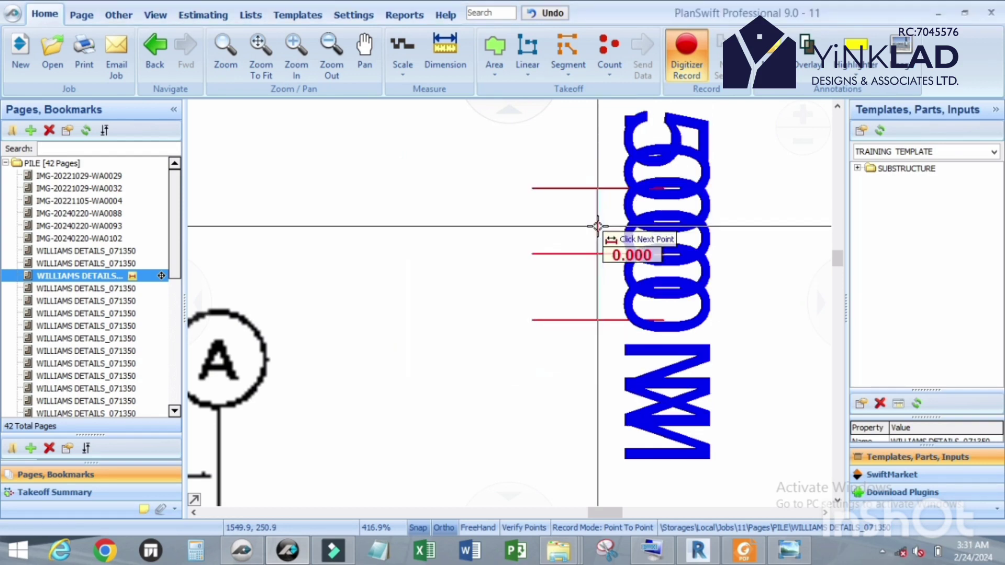
# Add a 0.5 m horizontal dimension at 180° from the midpoint of the vertical line.
pyautogui.click(597, 254)
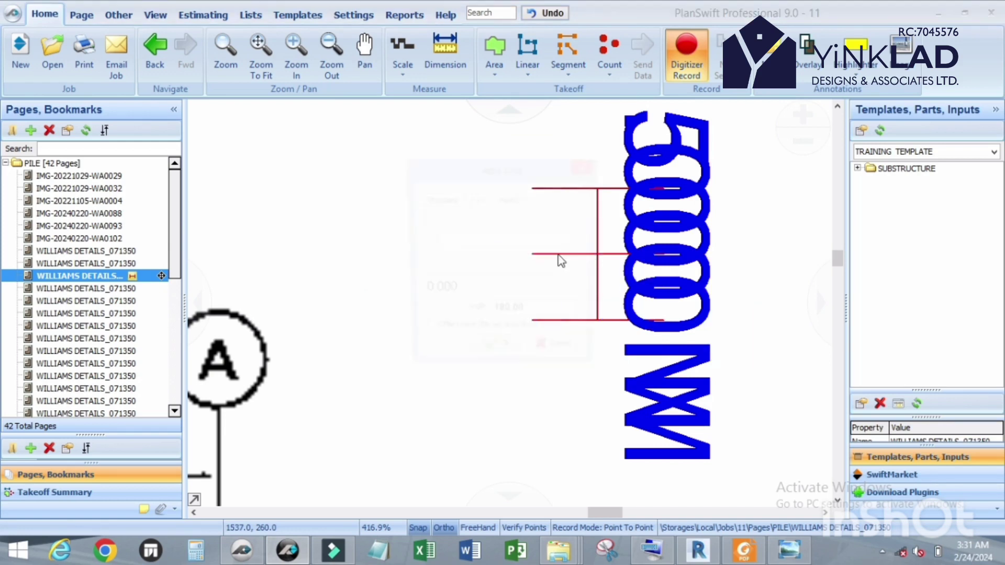
pyautogui.write('.5')
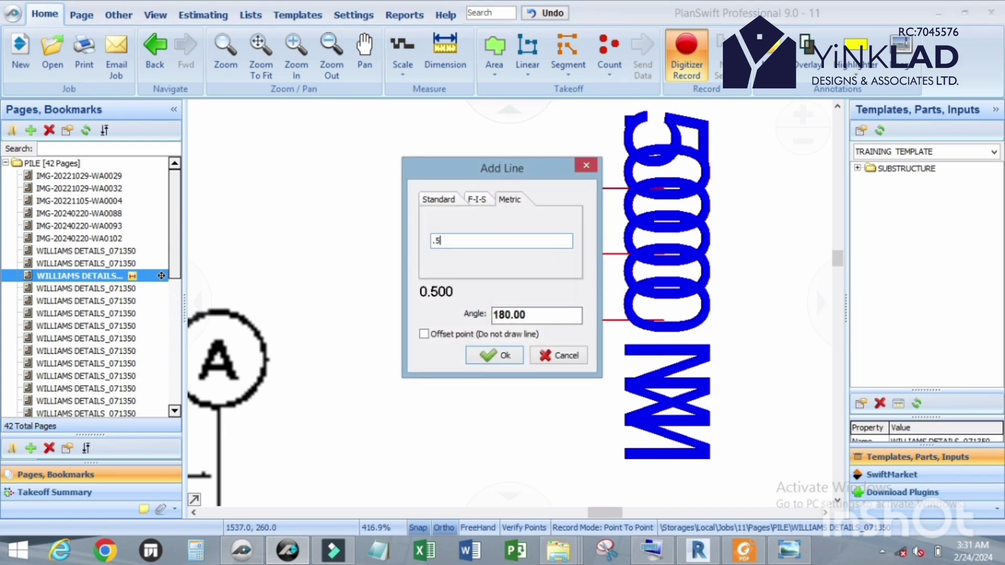
pyautogui.press('Return')
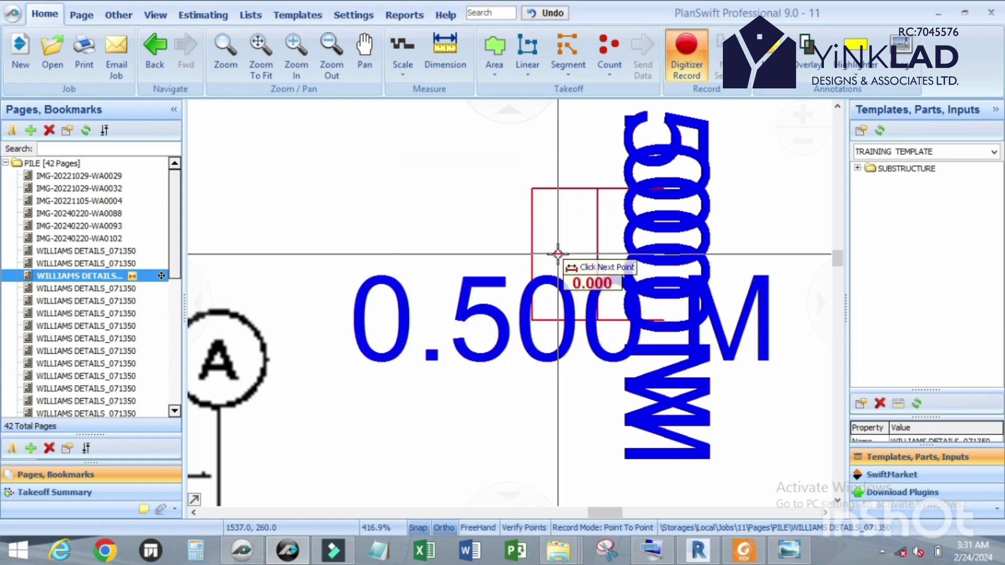
# Add a 0.5 m horizontal dimension at 0° from the same midpoint and stop recording dimensions.
pyautogui.scroll(4, 617, 258)
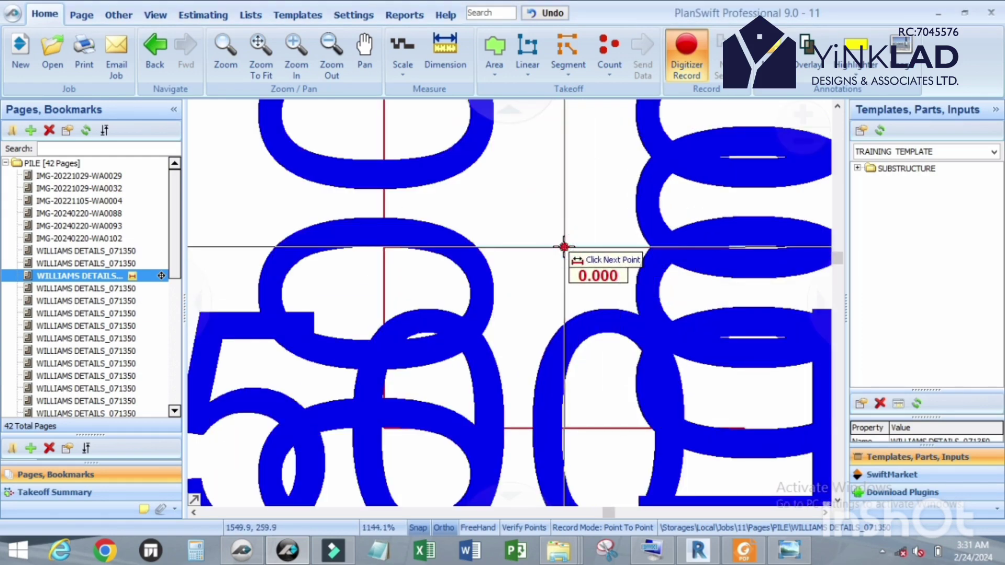
pyautogui.click(628, 246)
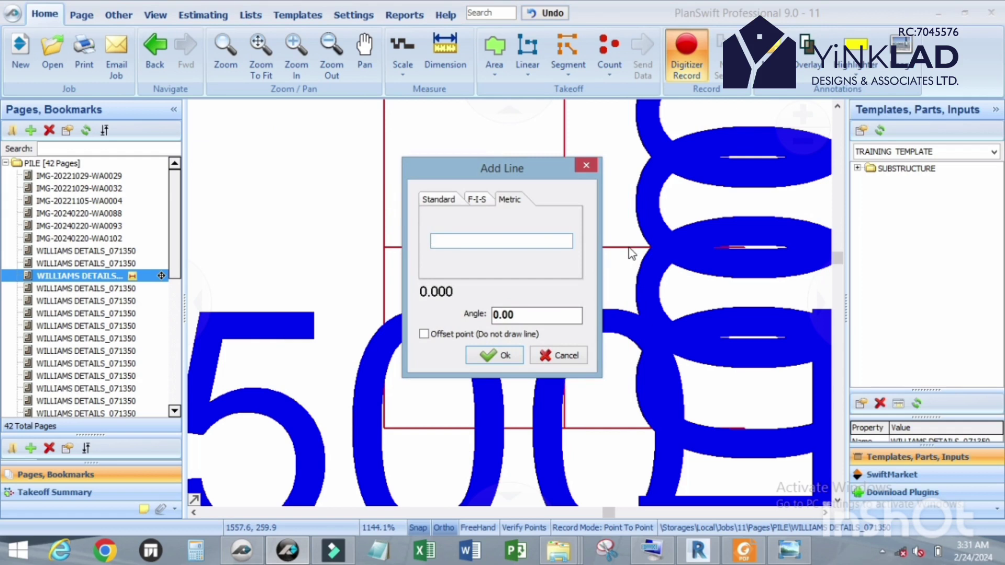
pyautogui.write('.5')
pyautogui.press('Return')
pyautogui.scroll(-3, 579, 298)
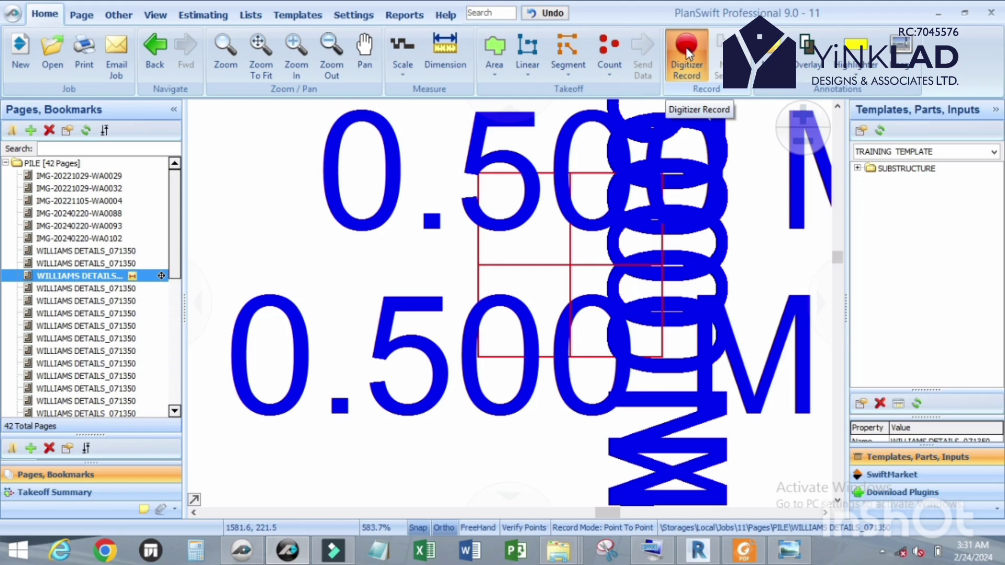
pyautogui.click(686, 47)
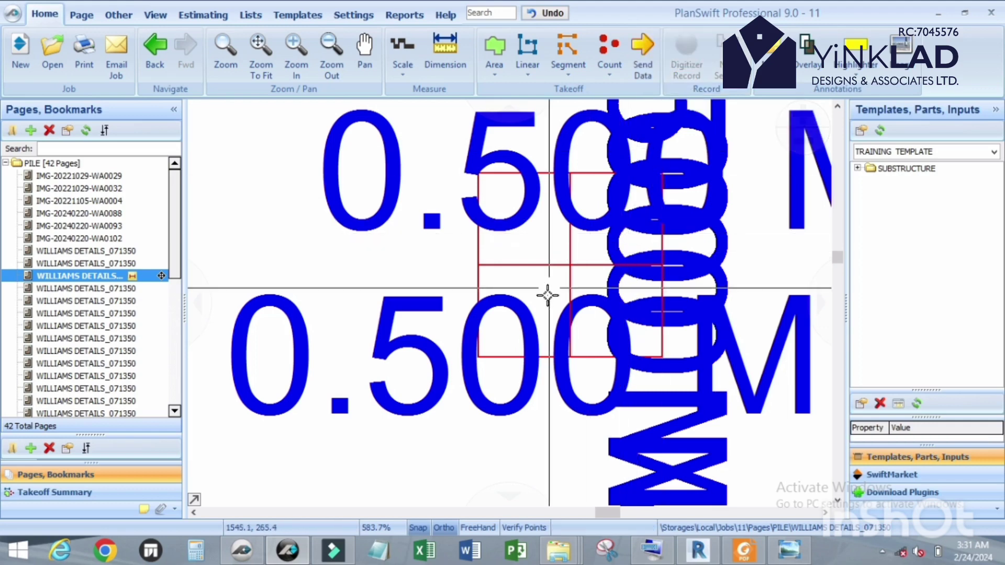
# Create a linear takeoff with the default properties and draw its upper semicircular arc from the guide cross's left end through its top to its right end.
pyautogui.scroll(-2, 562, 296)
pyautogui.scroll(2, 561, 297)
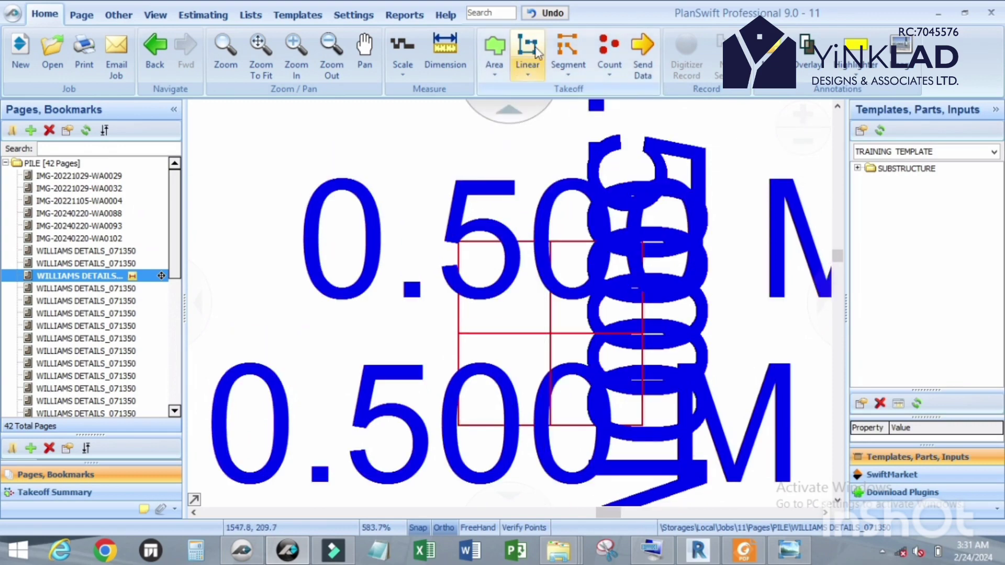
pyautogui.click(527, 50)
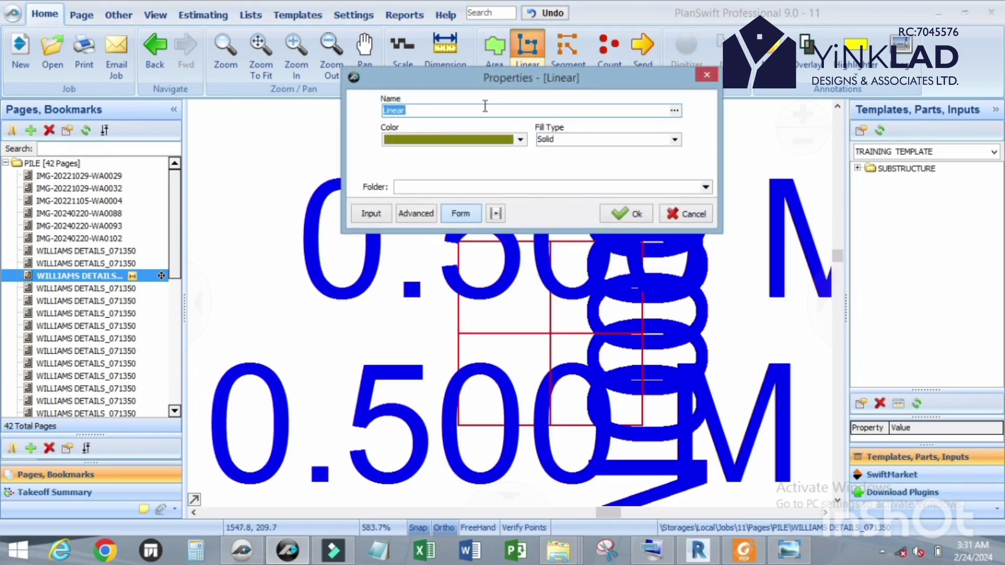
pyautogui.click(622, 214)
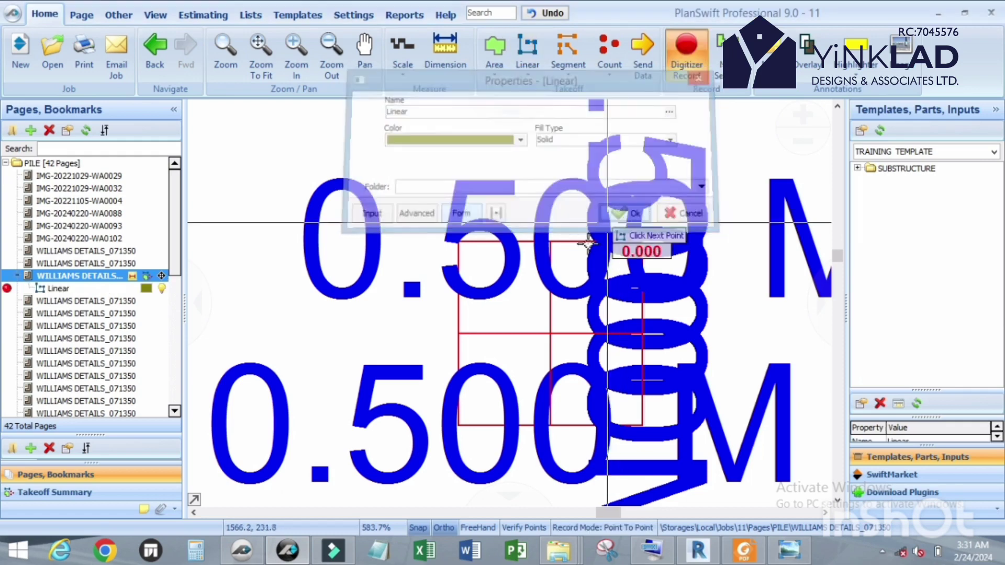
pyautogui.click(458, 333)
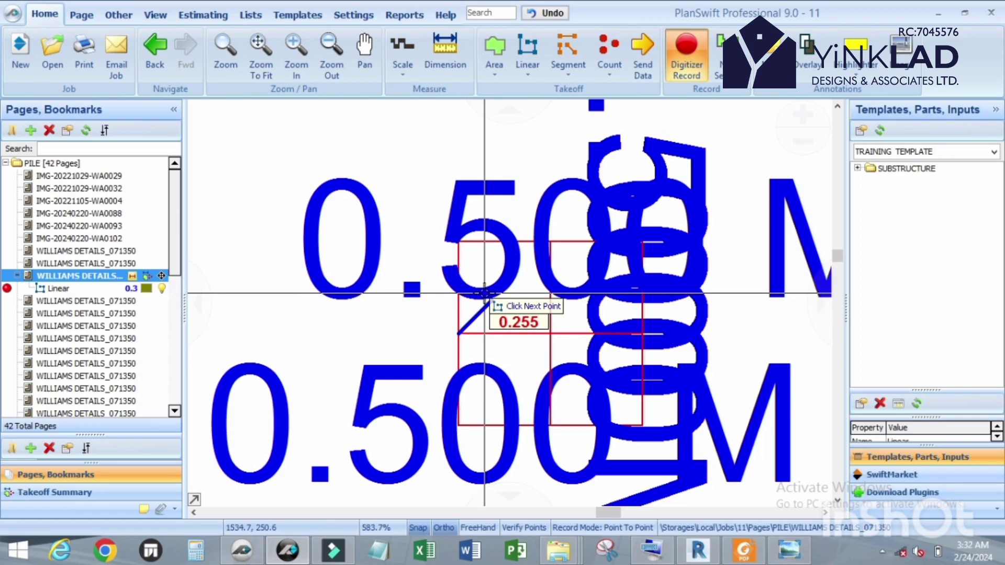
pyautogui.press('a')
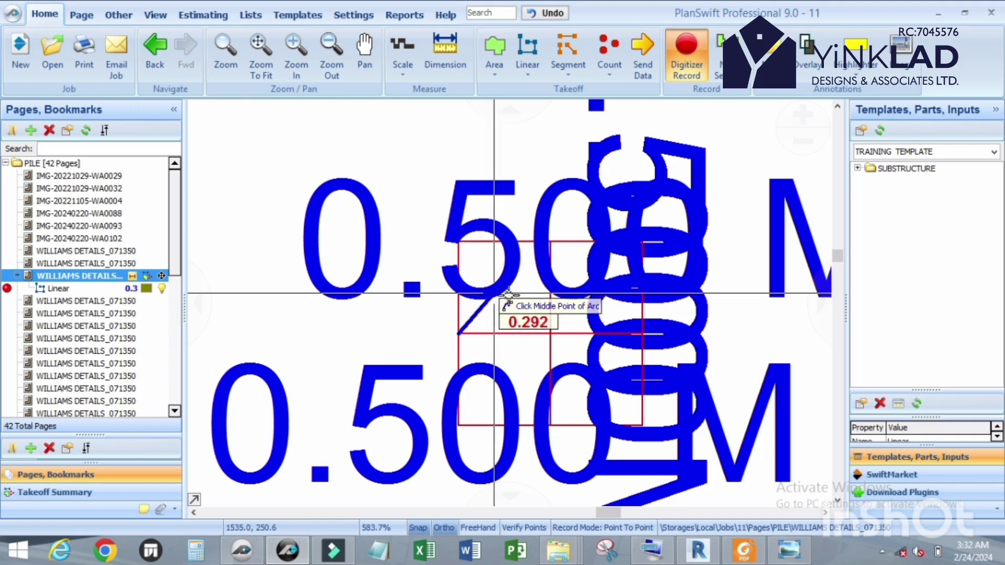
pyautogui.click(552, 242)
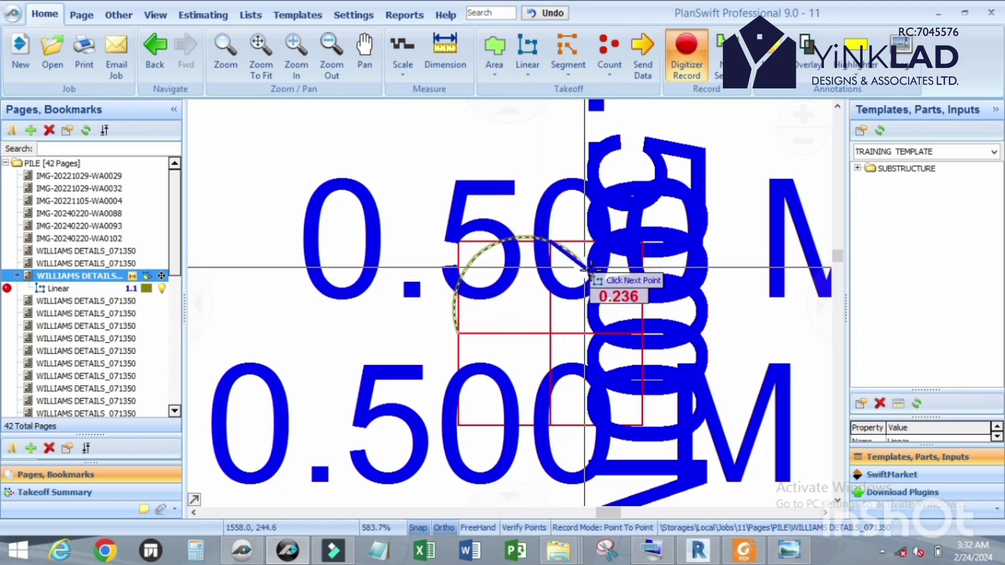
pyautogui.scroll(5, 632, 314)
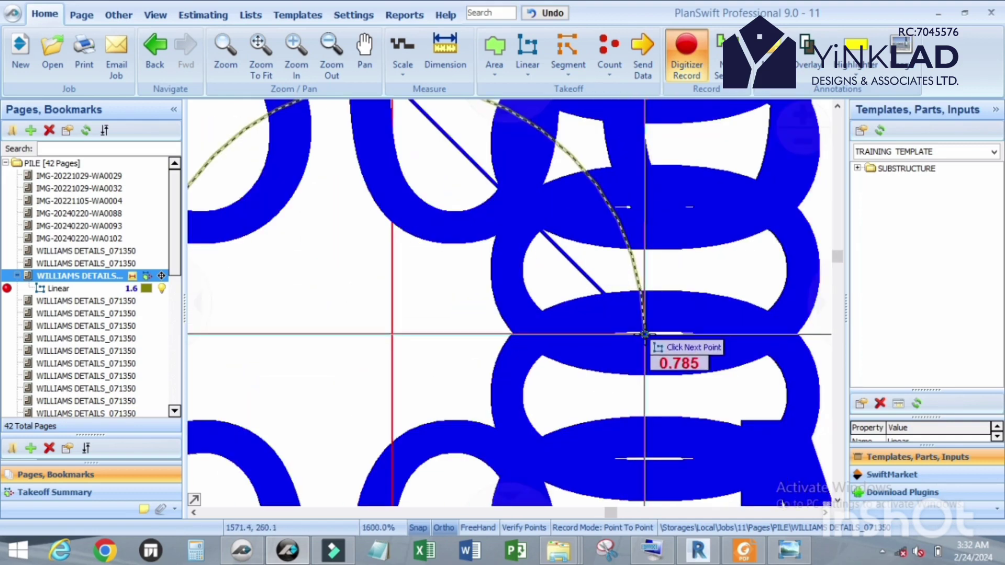
pyautogui.click(645, 334)
# Complete the circle with a lower semicircular arc from the guide cross's right end through its bottom to its left end, and stop recording.
pyautogui.scroll(-5, 646, 324)
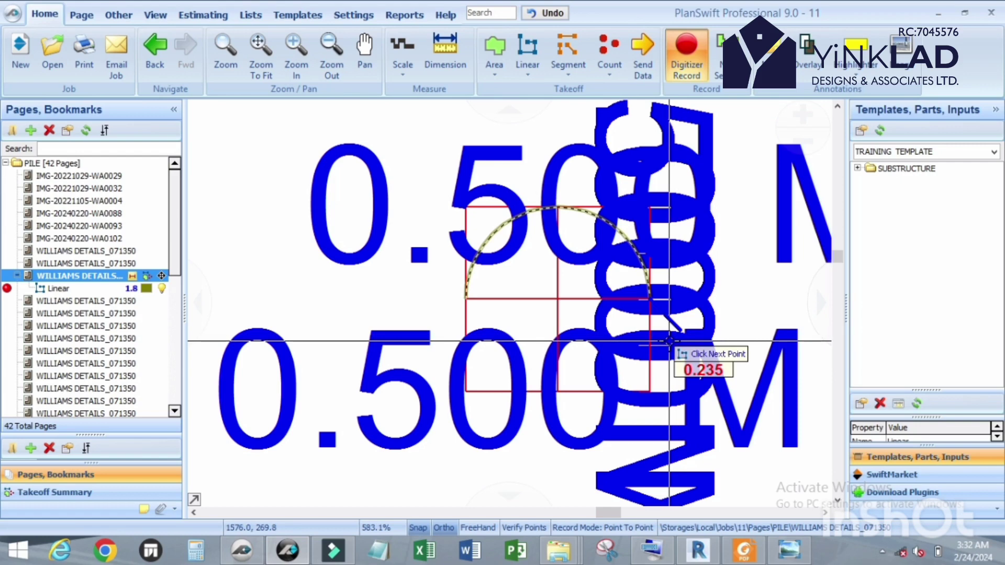
pyautogui.press('a')
pyautogui.scroll(5, 555, 393)
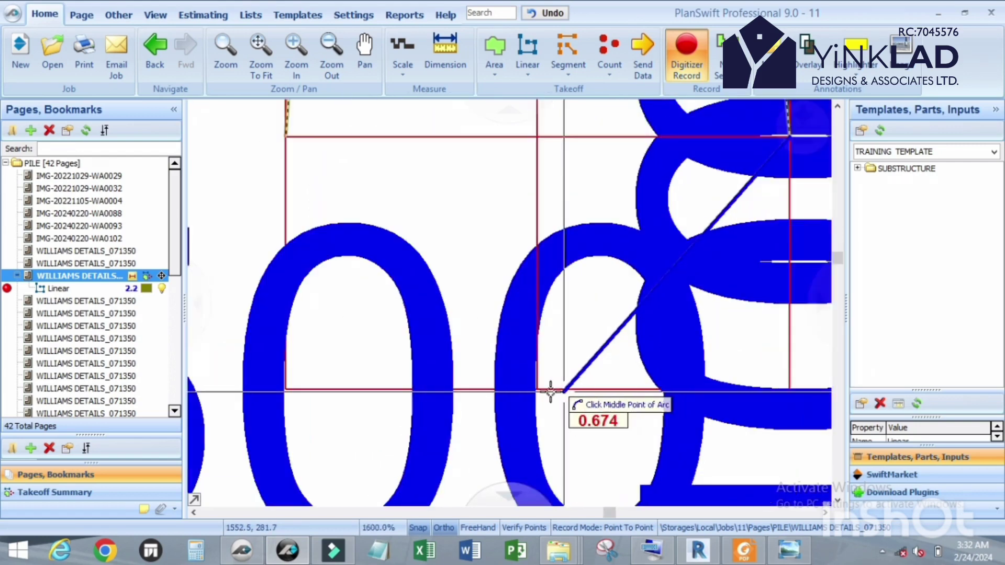
pyautogui.click(536, 388)
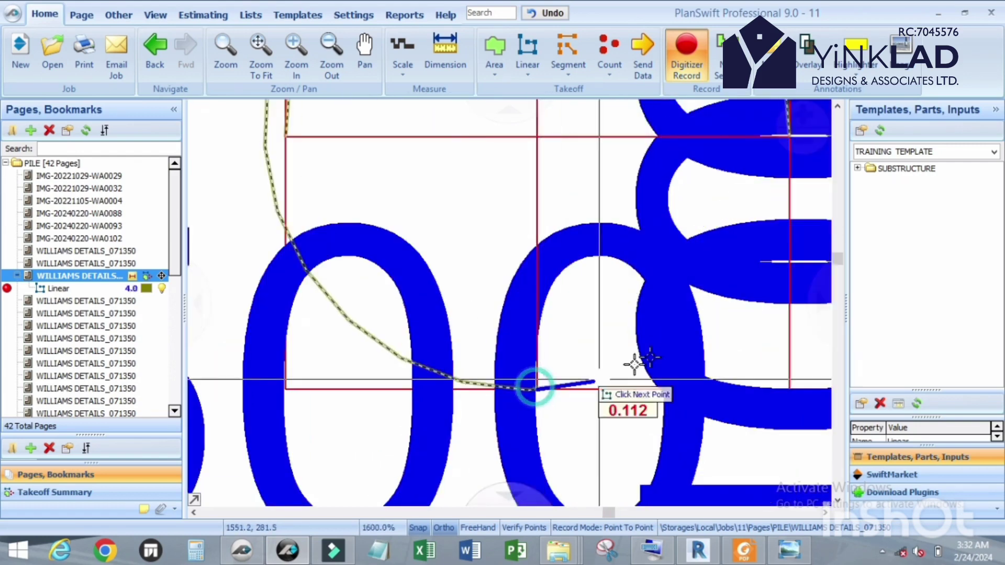
pyautogui.scroll(-5, 522, 361)
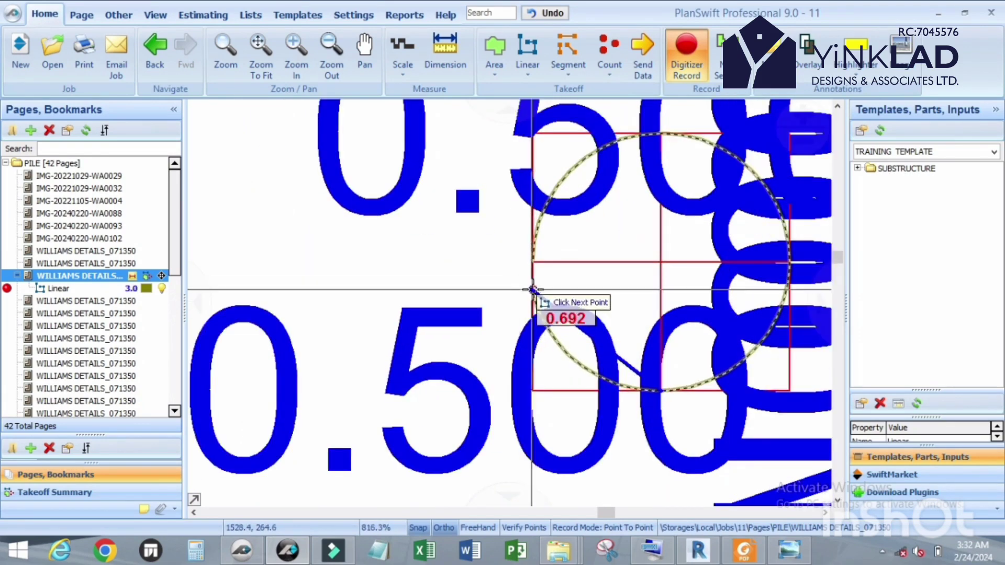
pyautogui.scroll(5, 526, 285)
pyautogui.click(531, 238)
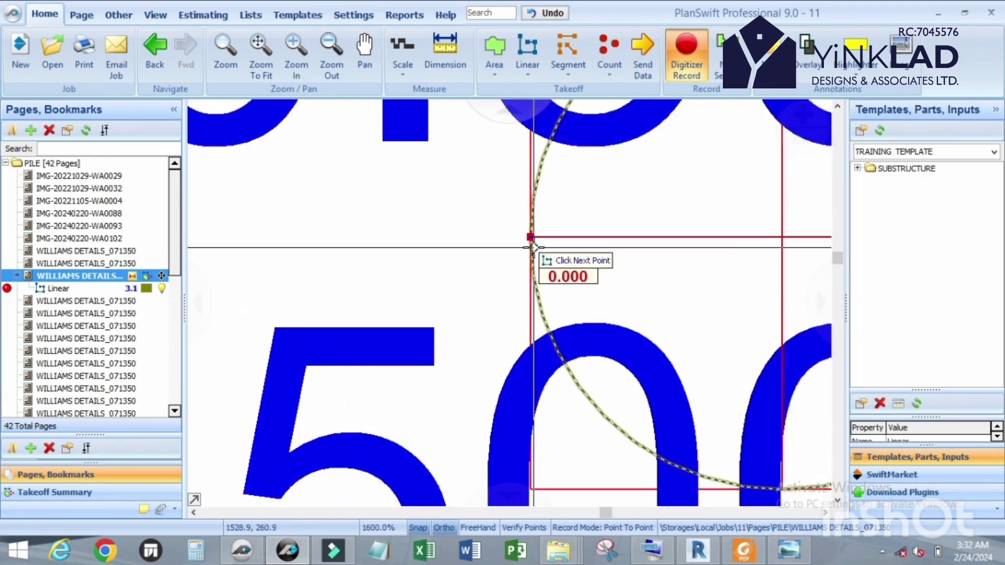
pyautogui.press('Escape')
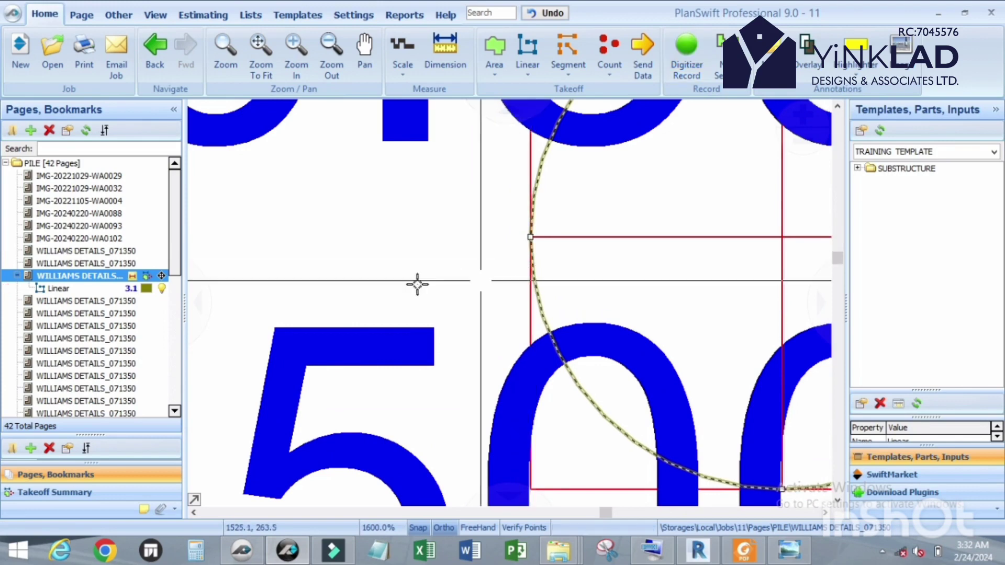
# Delete the horizontal and vertical dimension guide lines inside the circle, leaving only the linear takeoff.
pyautogui.scroll(-5, 563, 246)
pyautogui.click(563, 246)
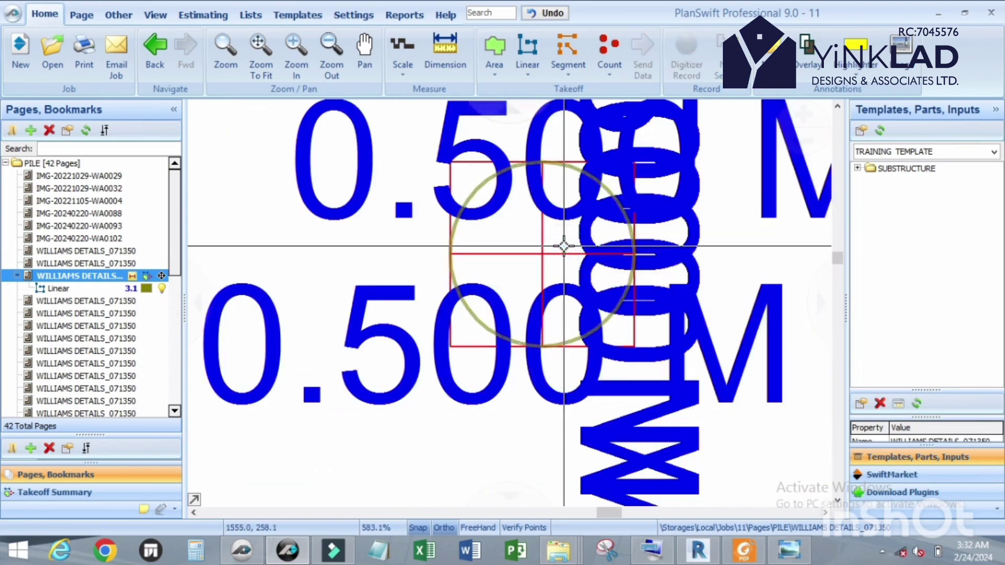
pyautogui.click(536, 255)
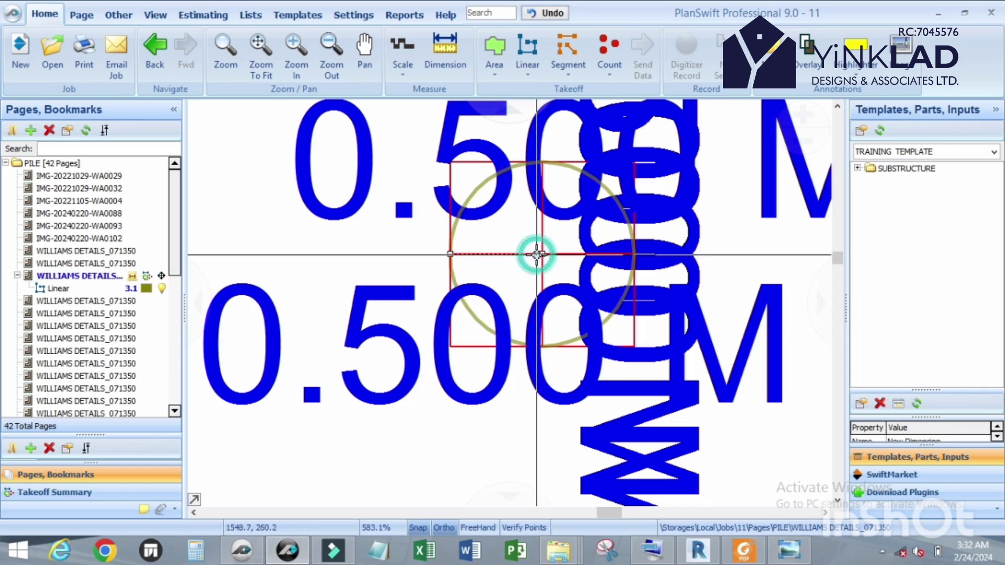
pyautogui.click(549, 250)
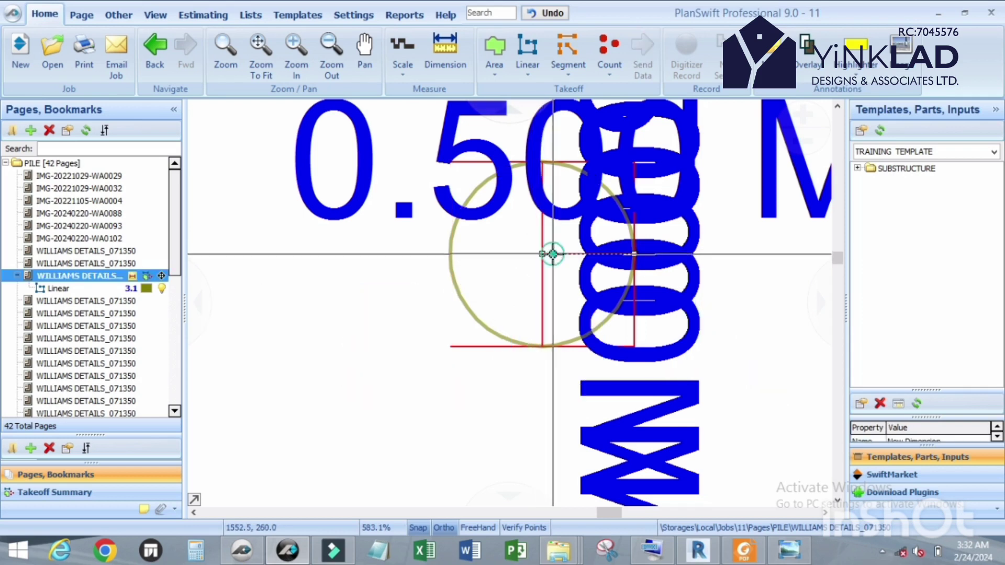
pyautogui.click(542, 237)
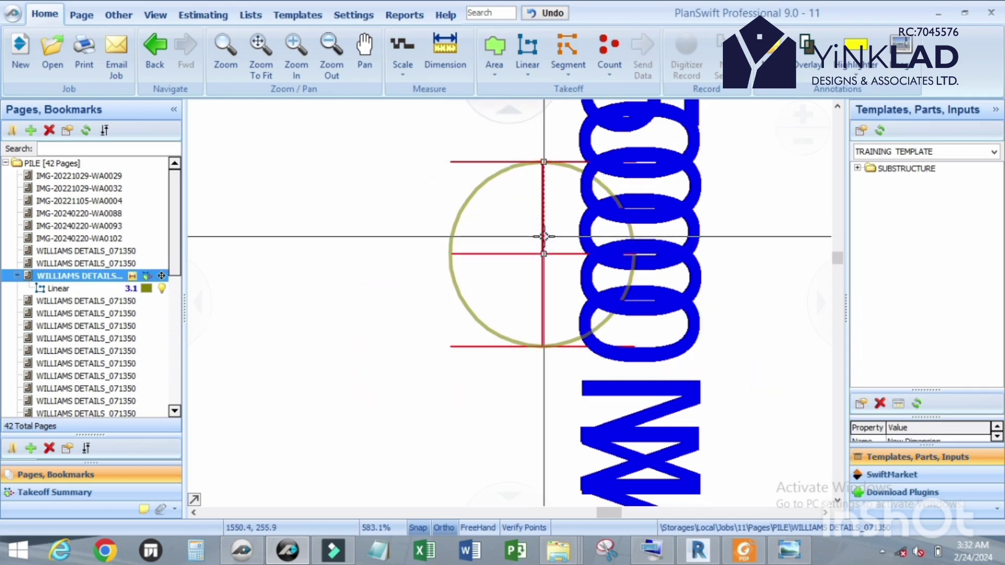
pyautogui.click(543, 249)
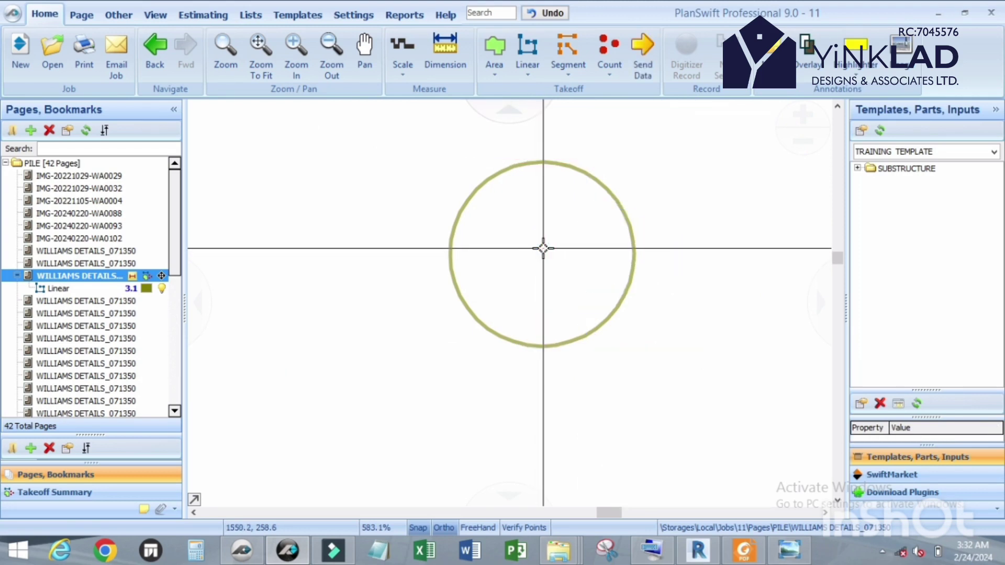
# Measure the circle's vertical and horizontal diameters with temporary dimensions, cancelling each one.
pyautogui.click(445, 52)
pyautogui.click(542, 161)
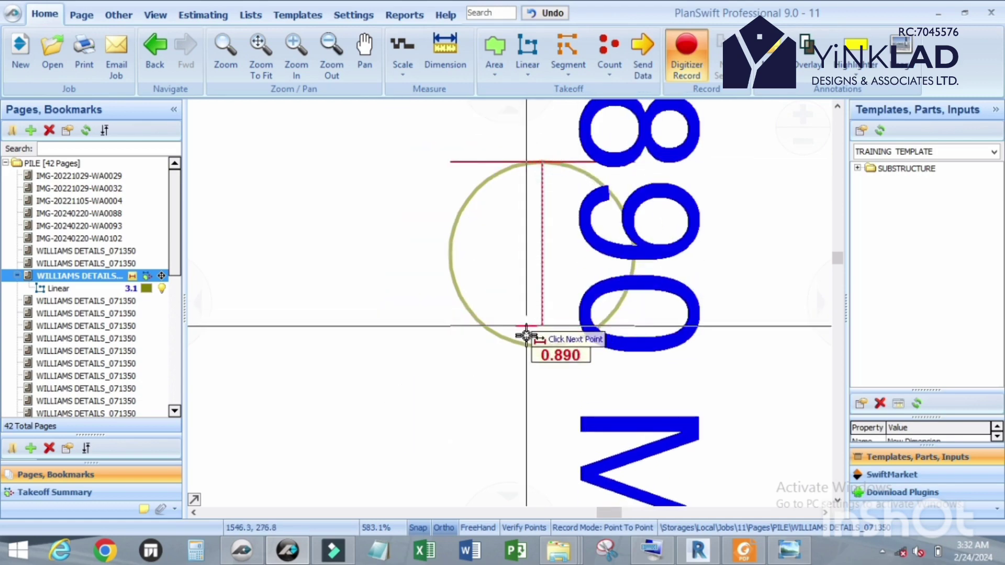
pyautogui.scroll(-3, 539, 345)
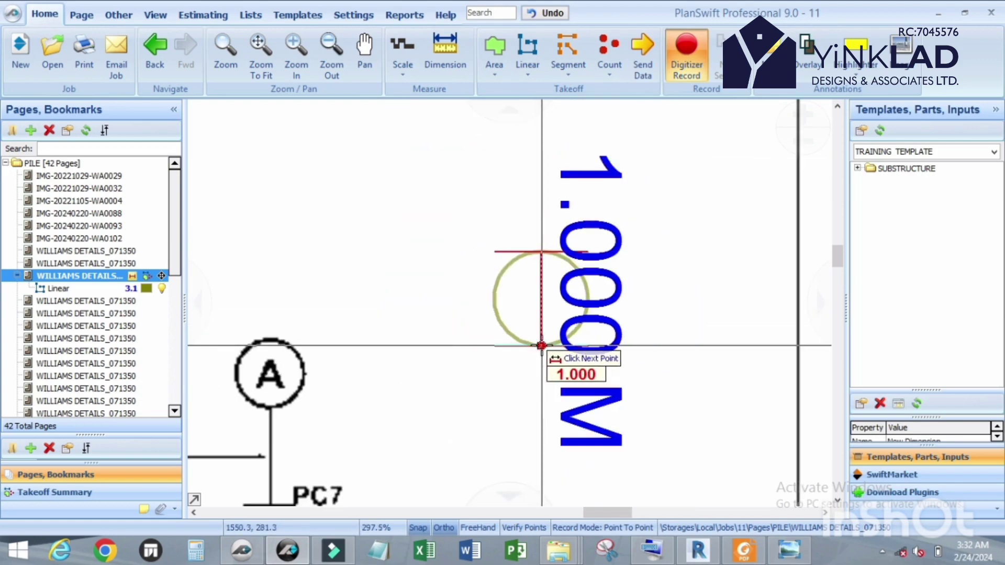
pyautogui.press('Escape')
pyautogui.click(453, 61)
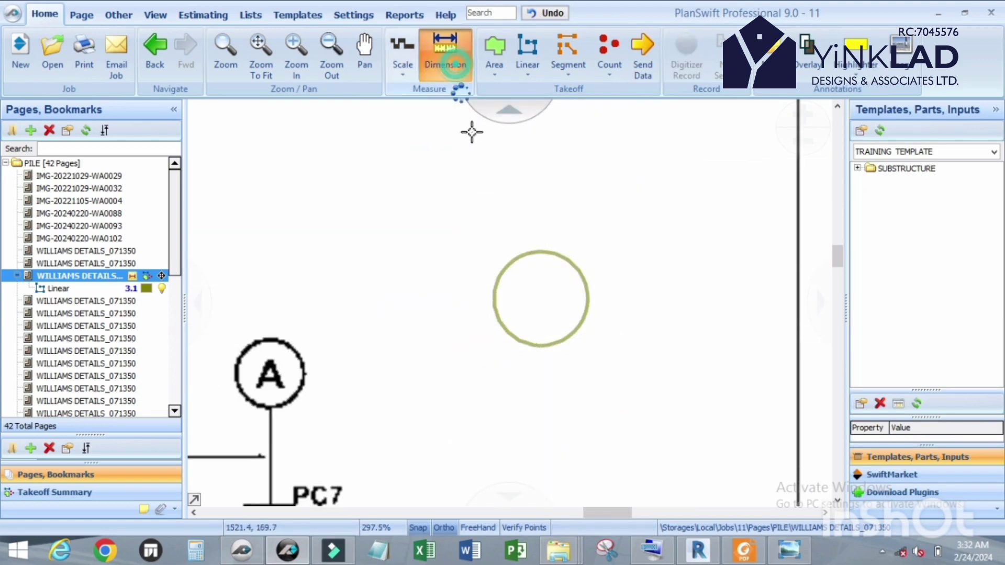
pyautogui.click(491, 294)
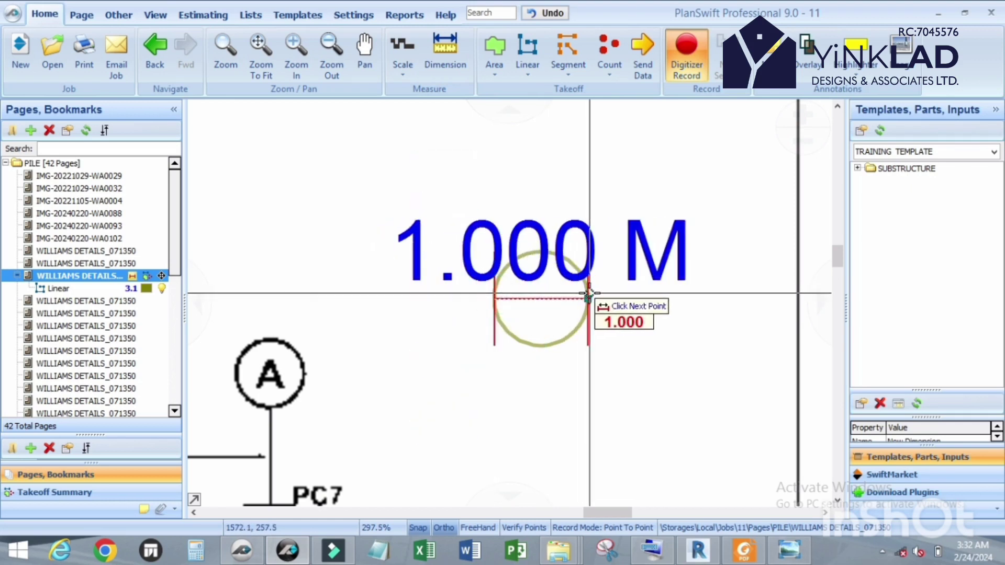
pyautogui.press('Escape')
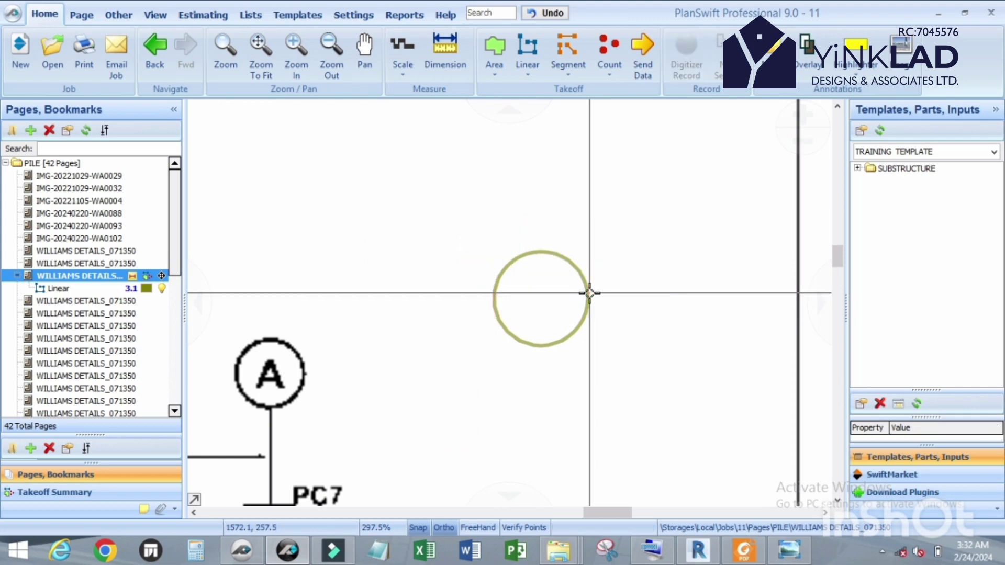
pyautogui.scroll(5, 586, 292)
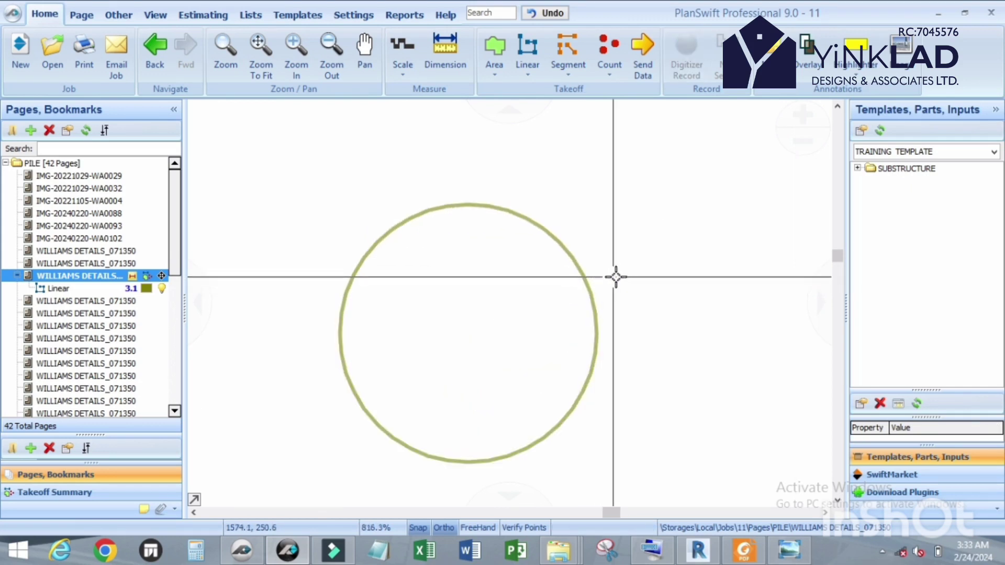
pyautogui.scroll(-5, 648, 284)
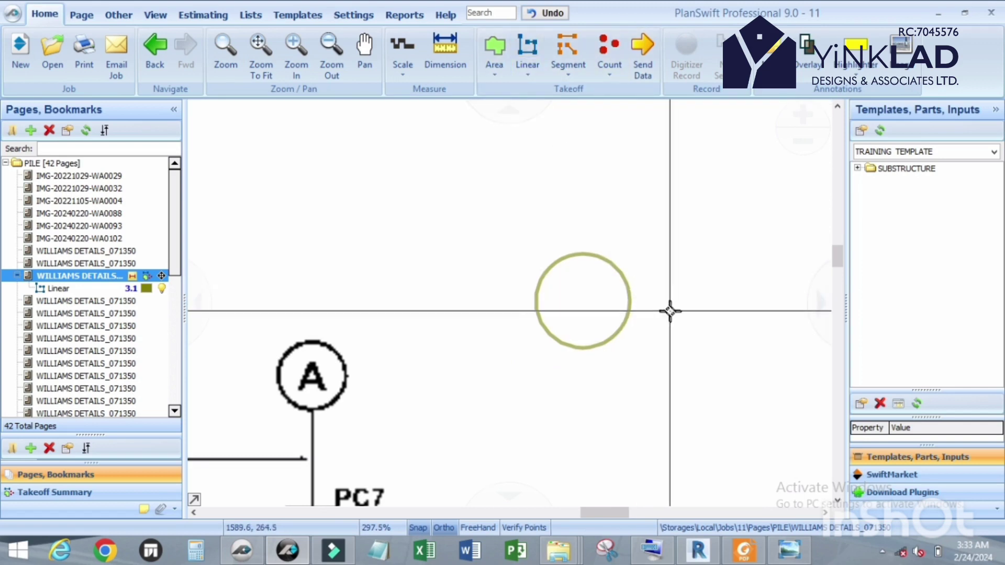
pyautogui.scroll(-3, 680, 317)
pyautogui.scroll(3, 494, 219)
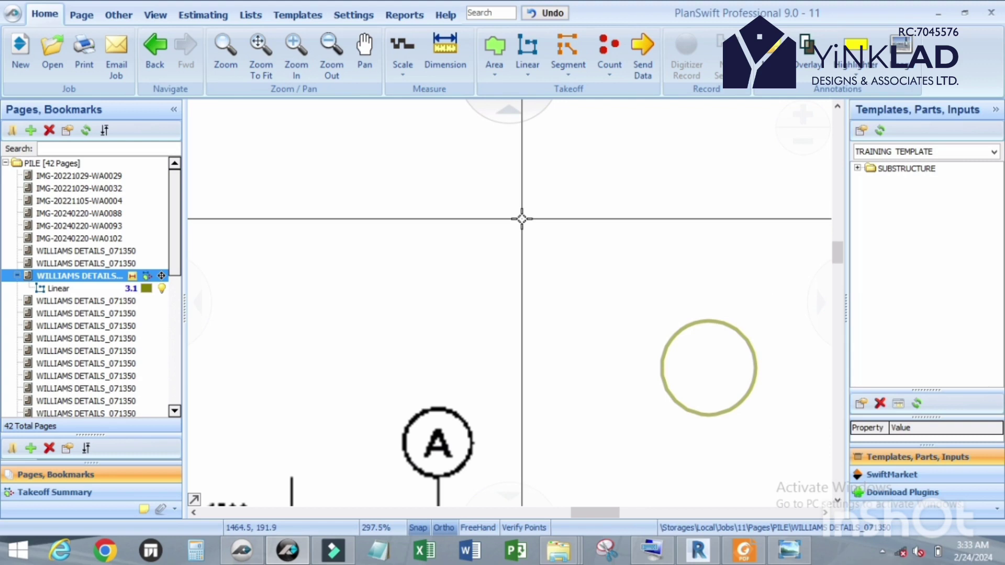
# Create a linear takeoff with the default properties and draw a 0.8 m vertical line at 270° in the blank area above the circle.
pyautogui.click(509, 111)
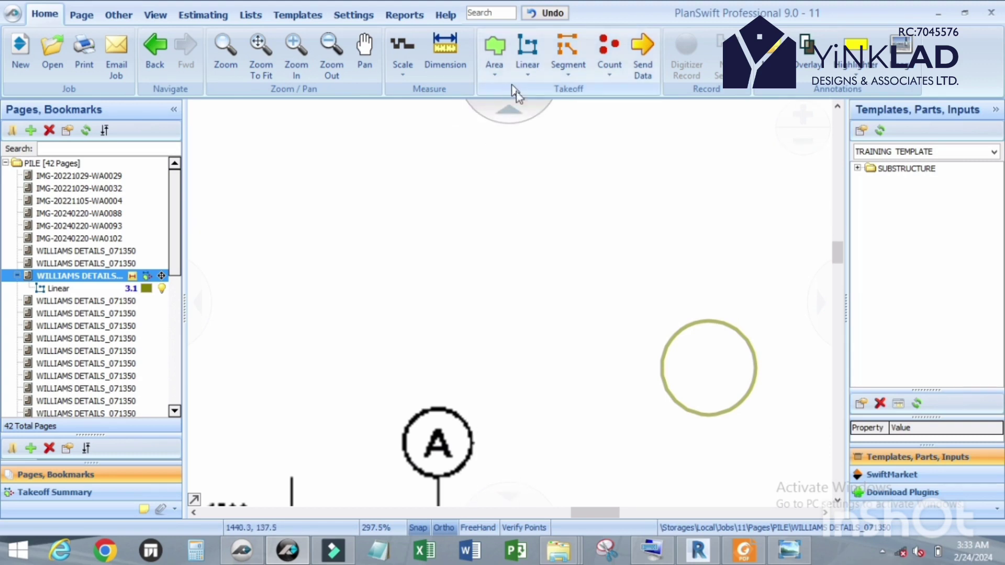
pyautogui.click(454, 52)
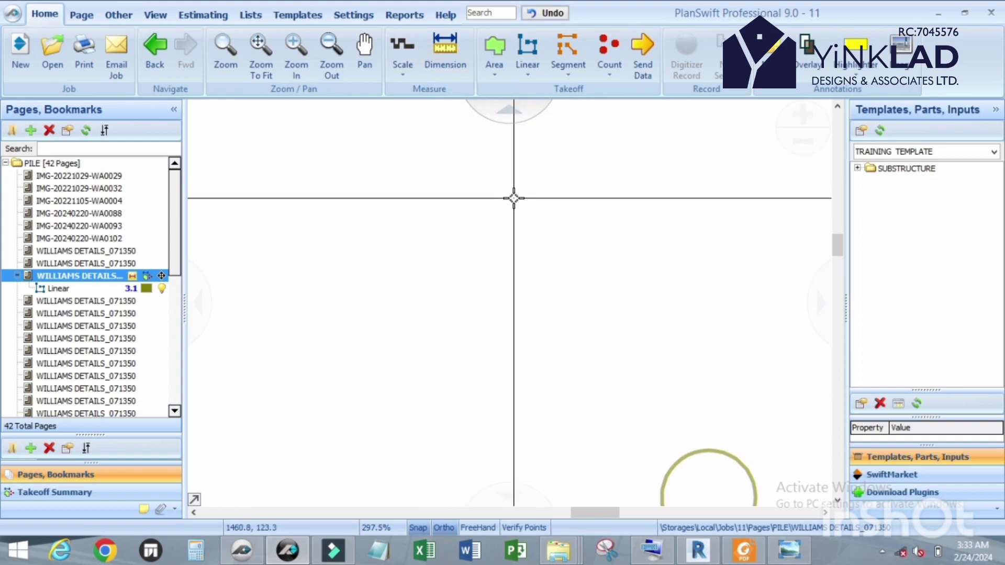
pyautogui.click(529, 49)
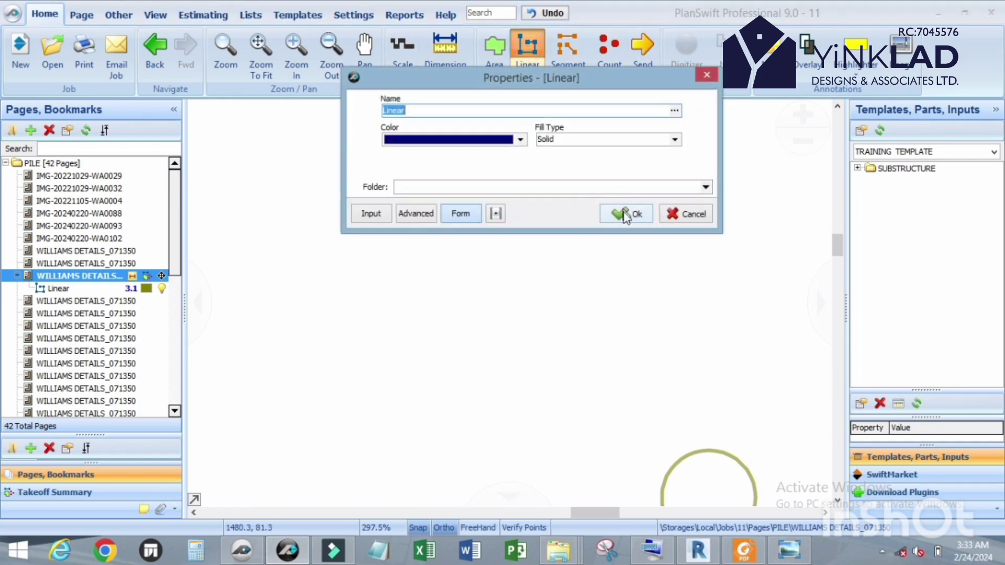
pyautogui.click(627, 215)
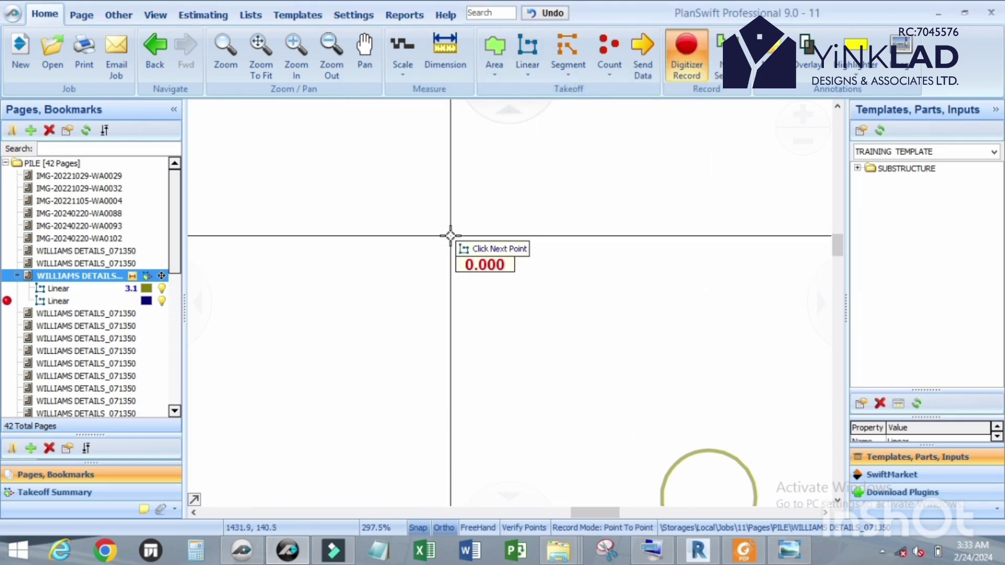
pyautogui.click(450, 236)
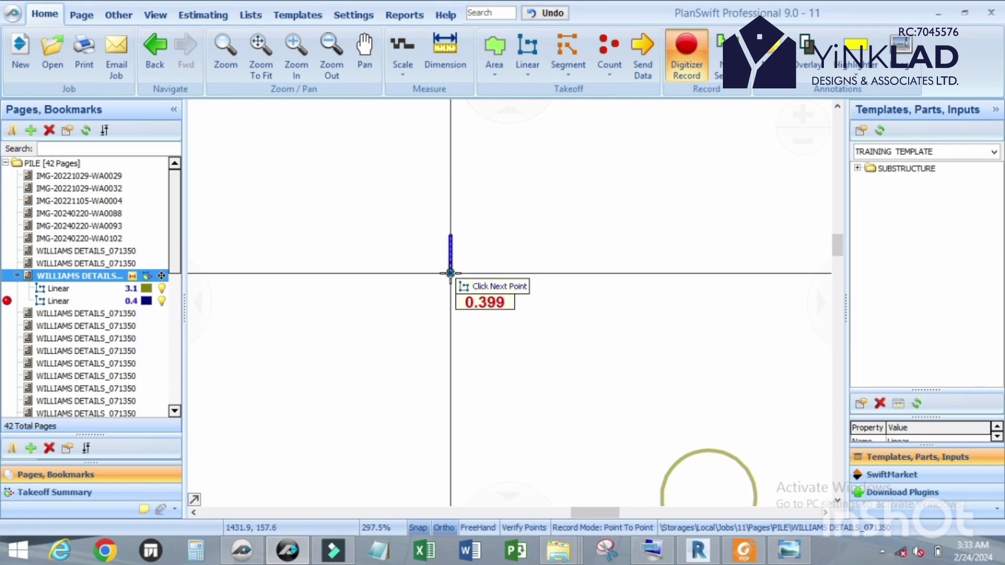
pyautogui.press('Tab')
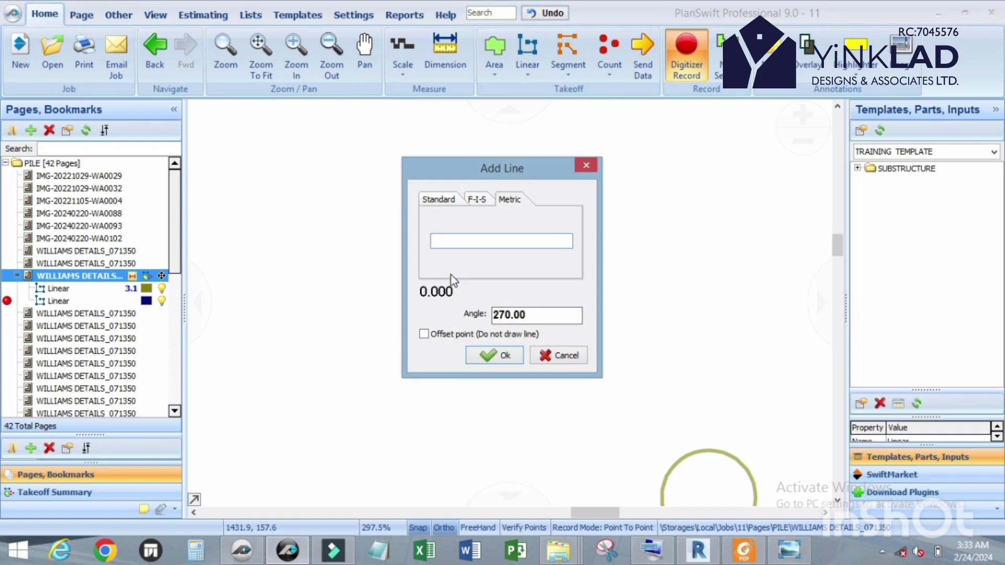
pyautogui.write('.8')
pyautogui.press('Return')
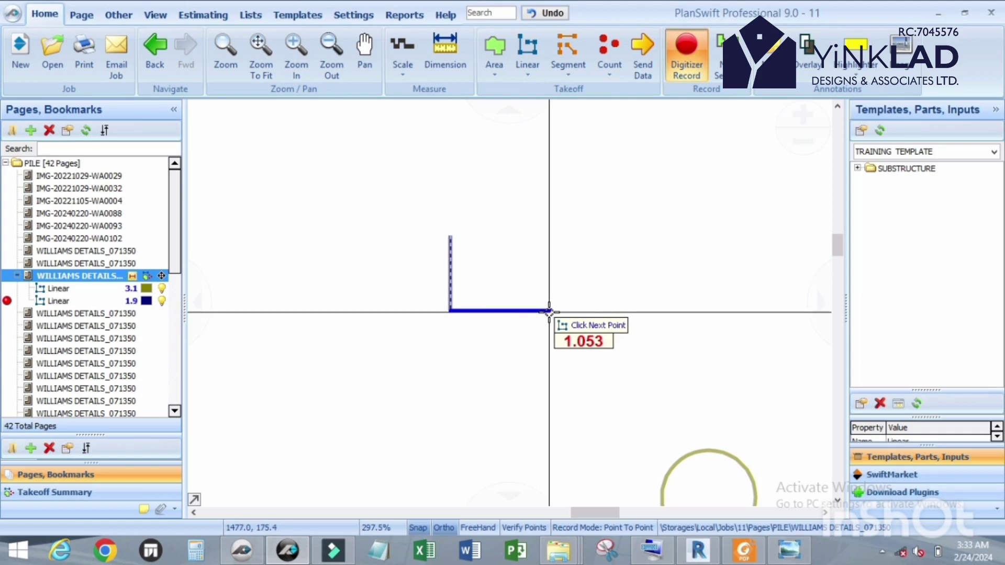
# Add a 1.2 m line at 0° and close the rectangle along its right and upper sides back to the start point.
pyautogui.press('Tab')
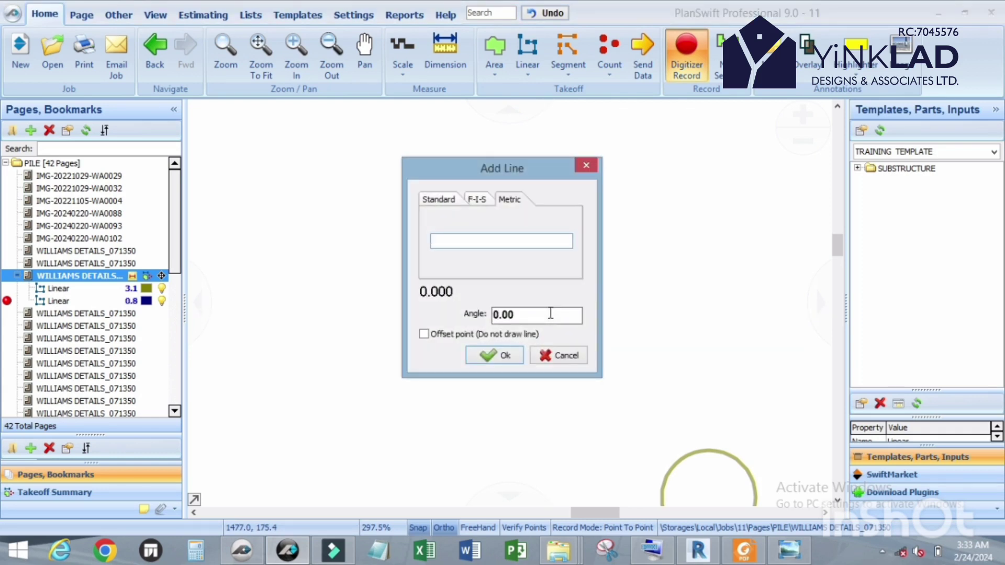
pyautogui.write('1.2')
pyautogui.press('Return')
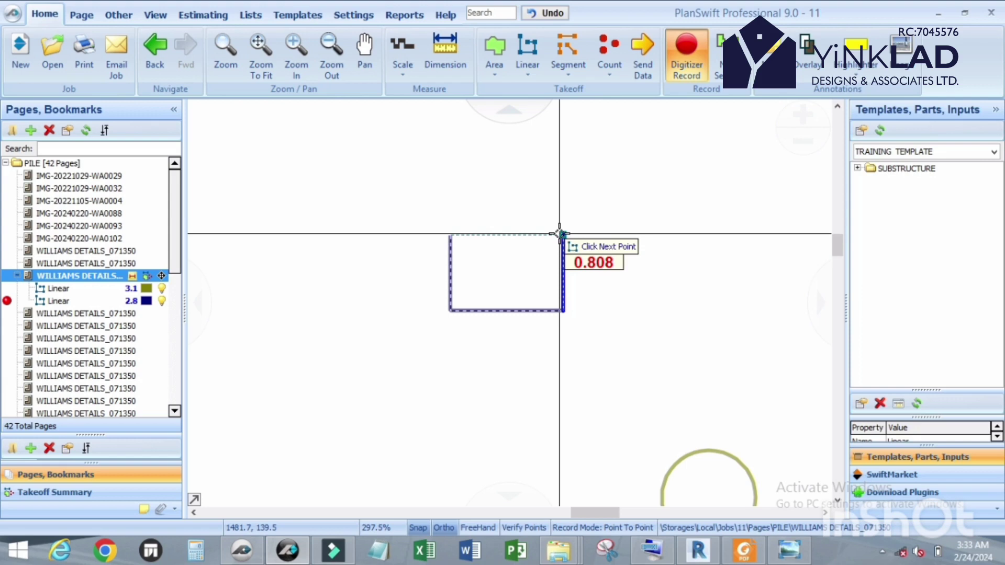
pyautogui.click(560, 234)
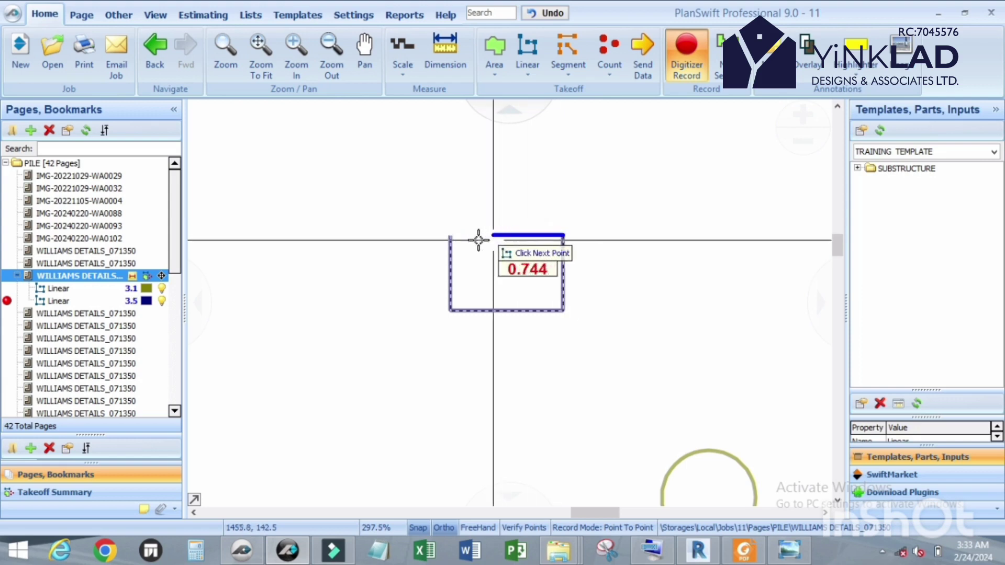
pyautogui.click(451, 234)
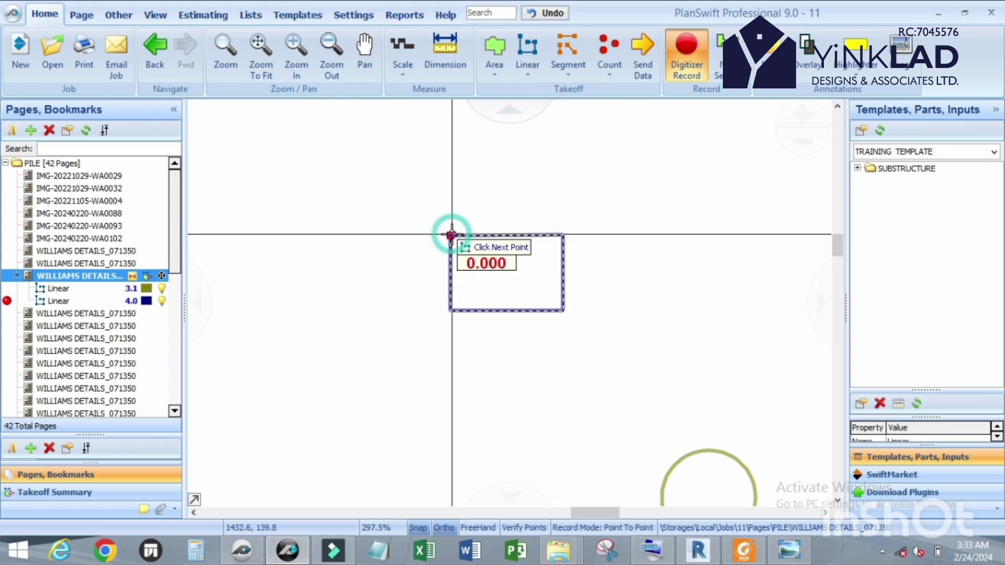
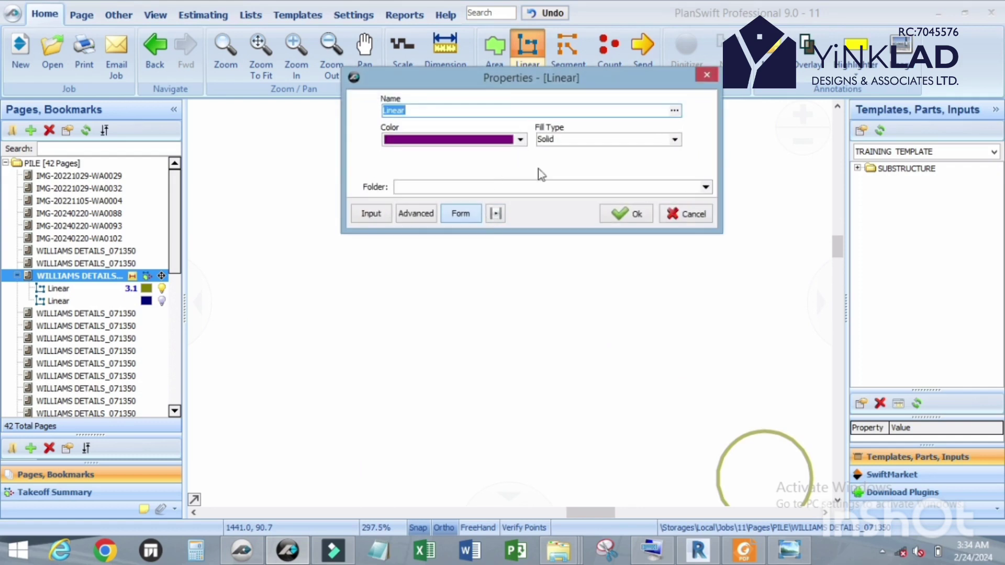
# Create a linear takeoff with the default properties and draw a 0.8 m vertical line at 270° in the blank area above the circle.
pyautogui.click(610, 213)
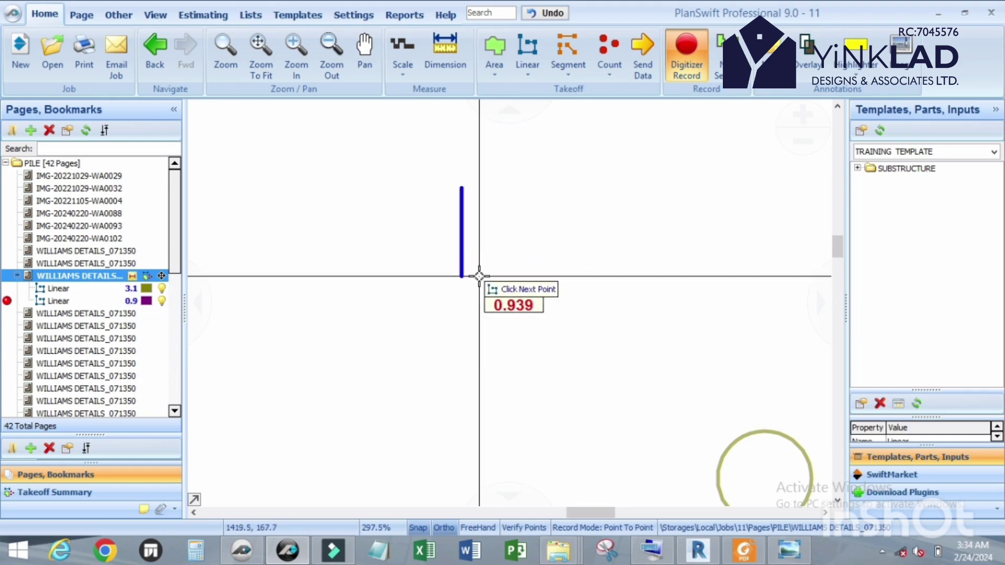
pyautogui.press('Escape')
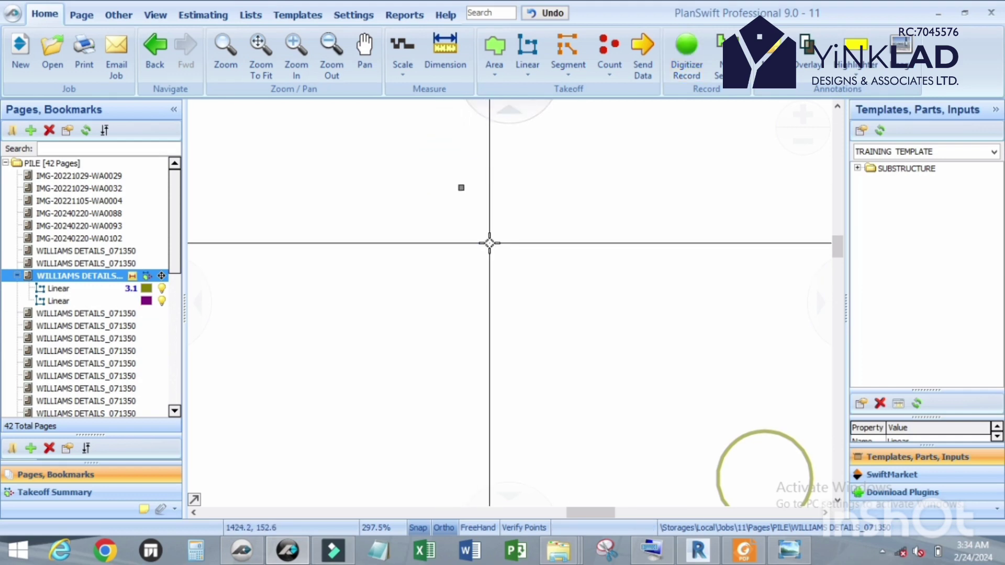
pyautogui.click(527, 49)
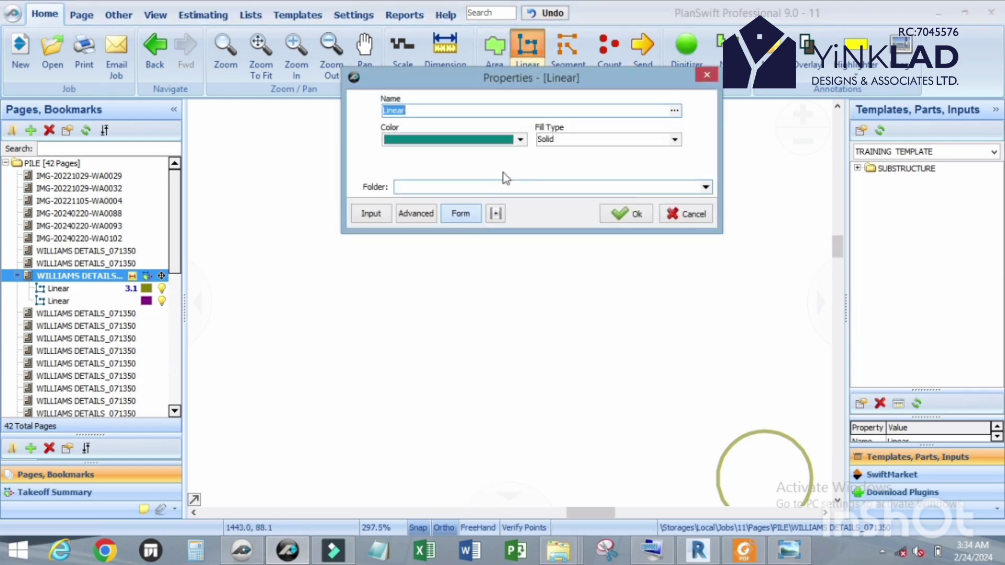
pyautogui.click(613, 214)
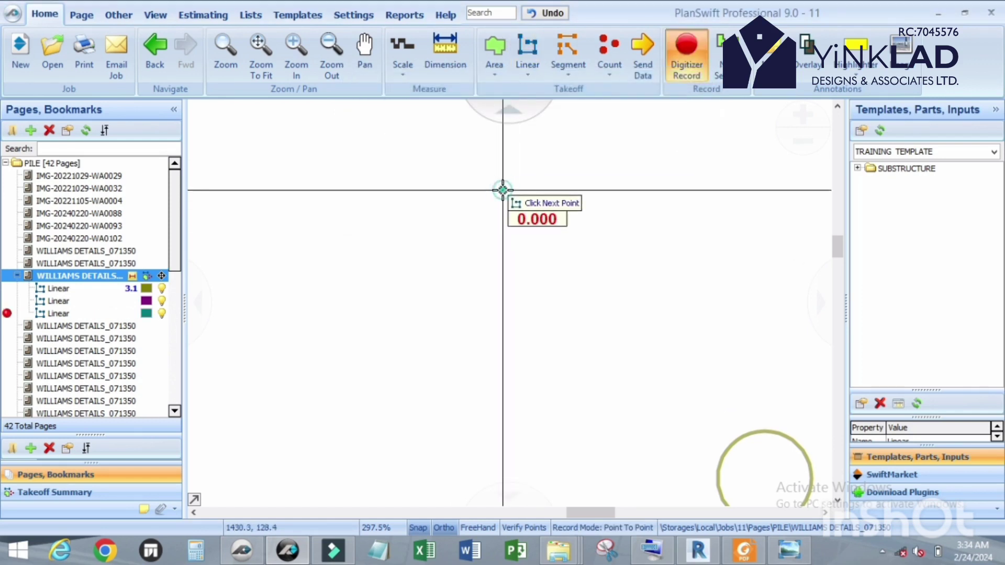
pyautogui.click(503, 191)
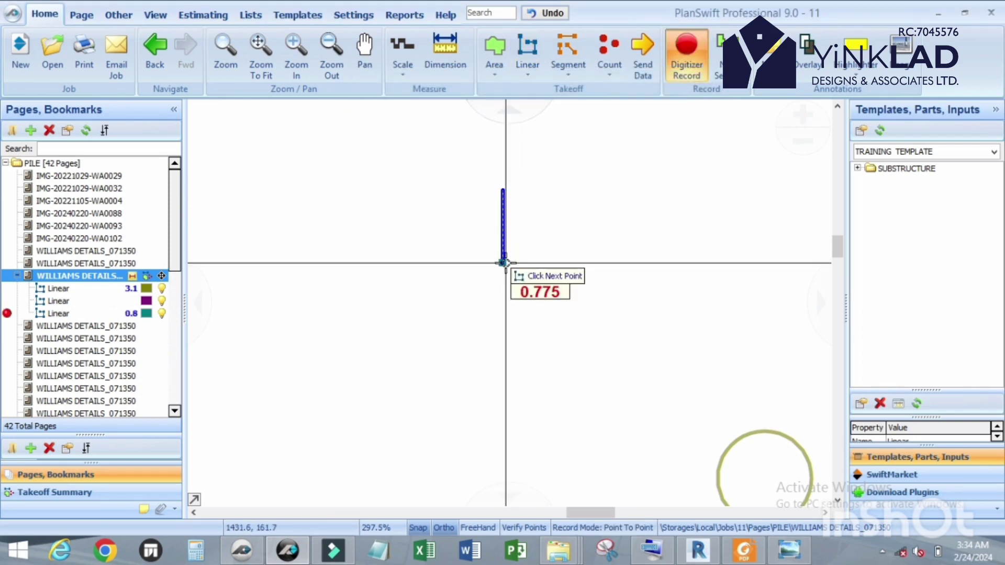
pyautogui.press('Tab')
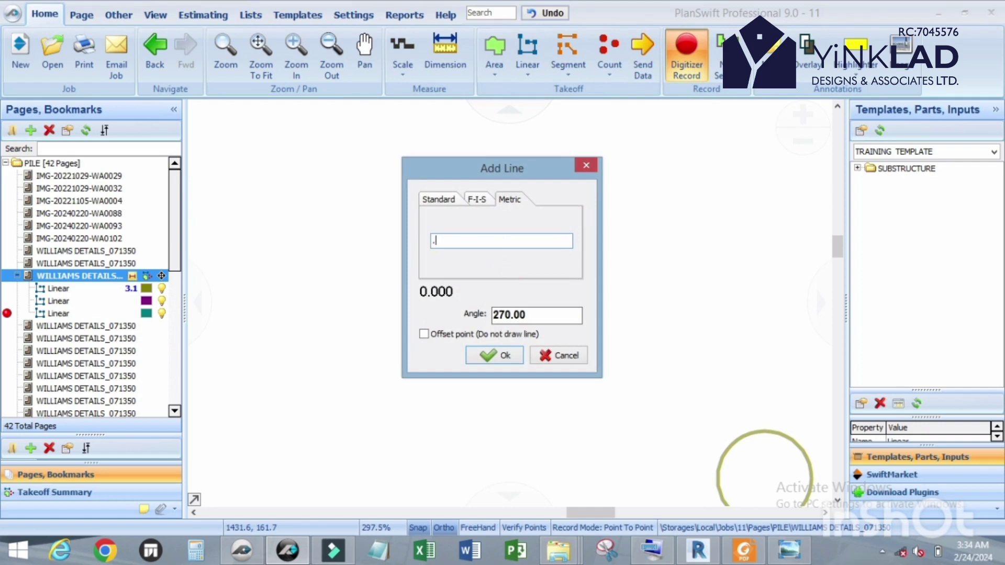
pyautogui.press('Return')
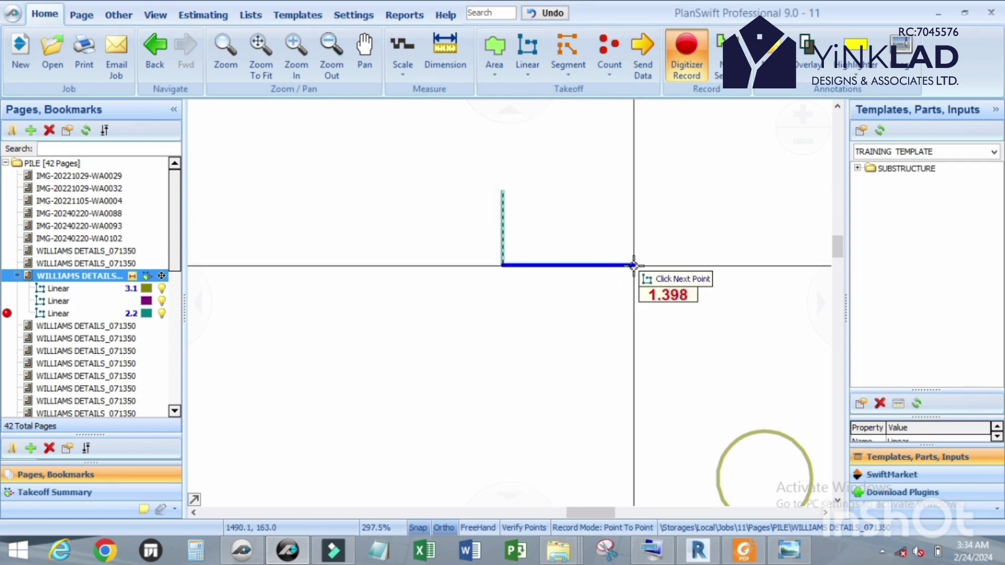
# Add a 1.2 m line at 0° and a 0.8 m line at 90°, closing the rectangle back to its start point.
pyautogui.press('Tab')
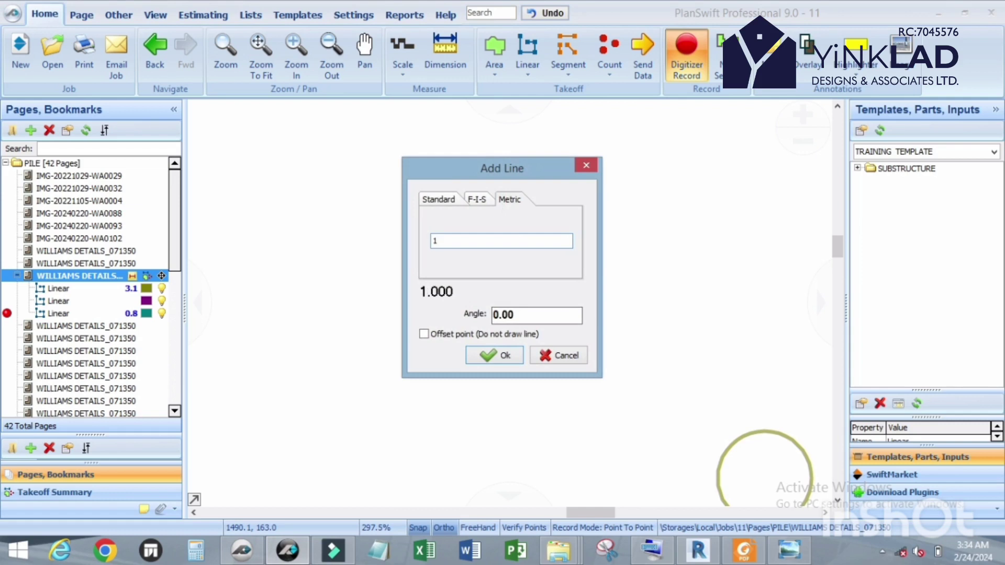
pyautogui.press('Return')
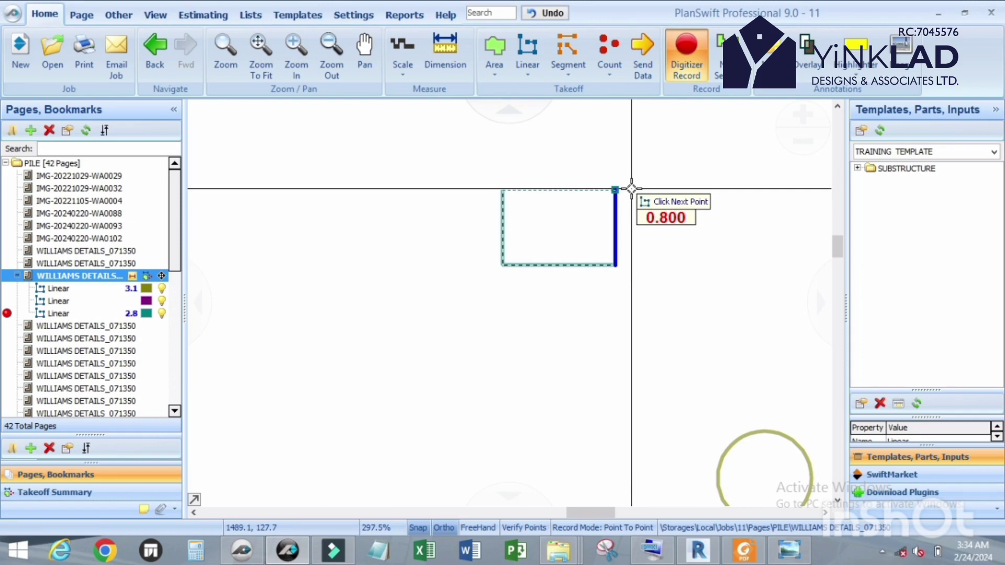
pyautogui.press('Tab')
pyautogui.write('.')
pyautogui.press('Return')
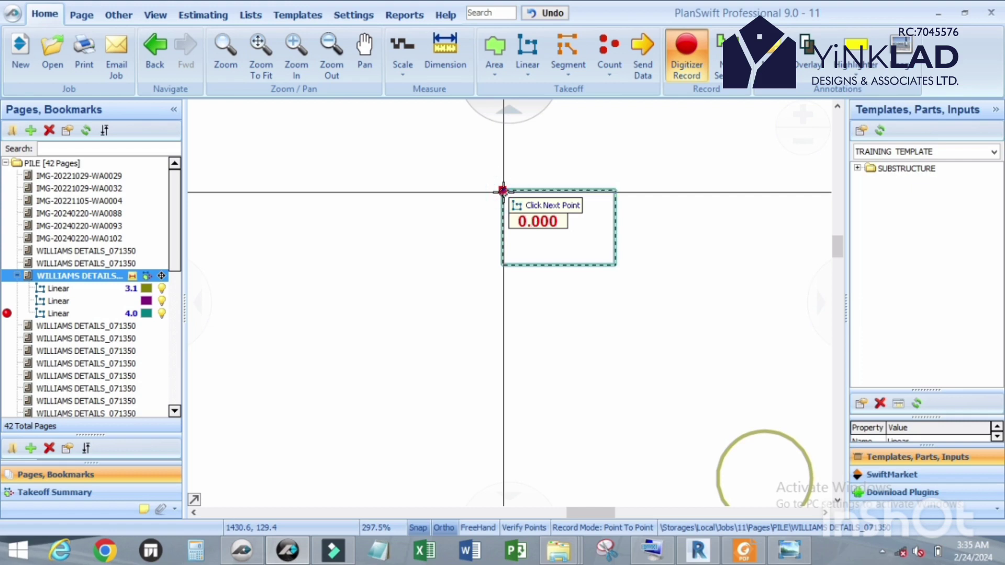
# Dimension all four sides of the rectangle, moving the right side's dimension clear of the outline.
pyautogui.click(445, 57)
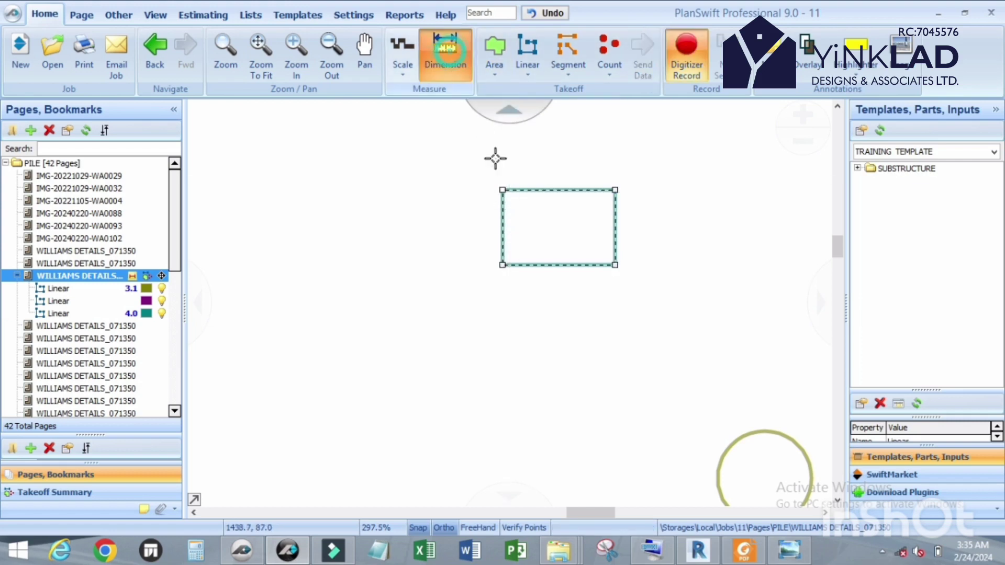
pyautogui.click(499, 193)
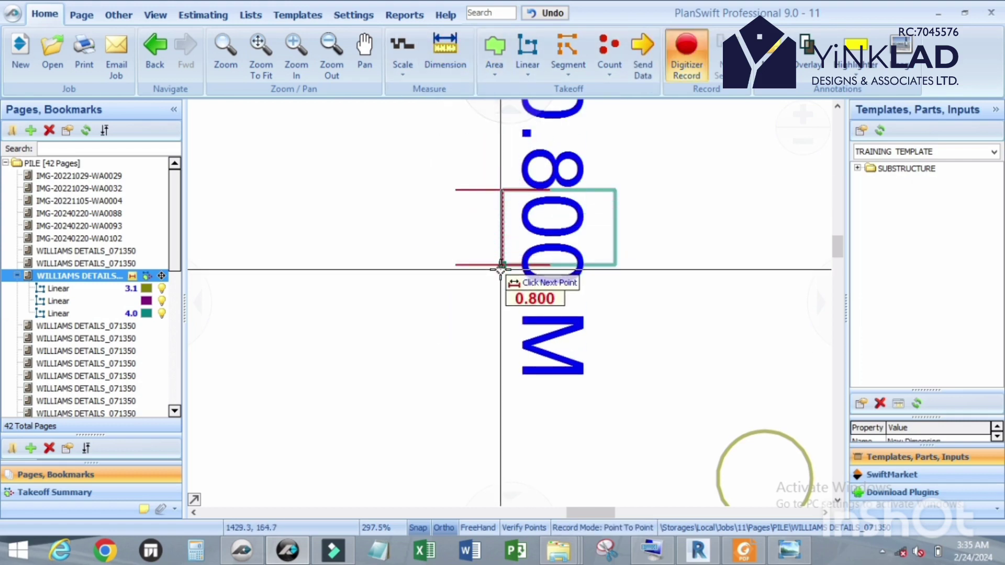
pyautogui.click(501, 266)
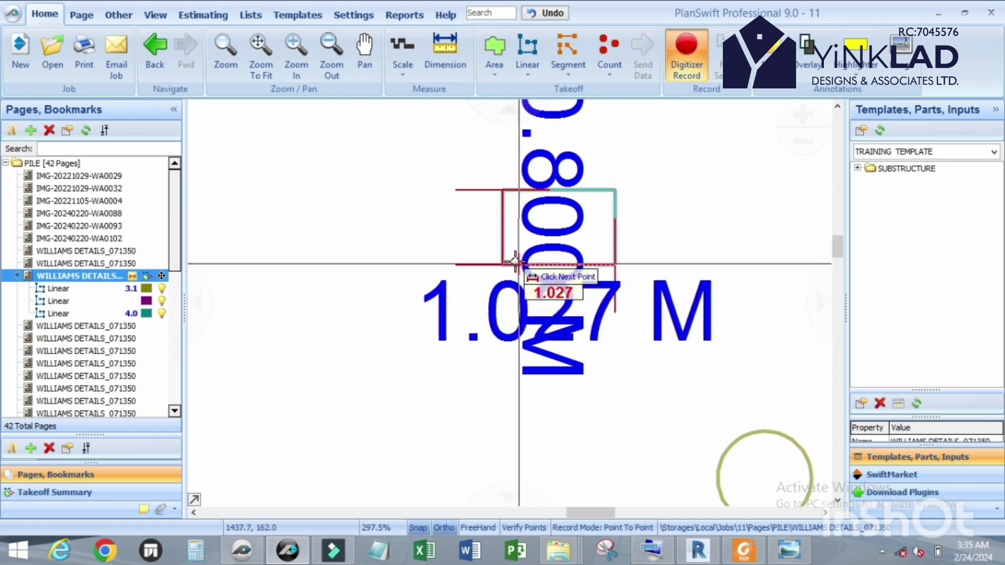
pyautogui.click(615, 265)
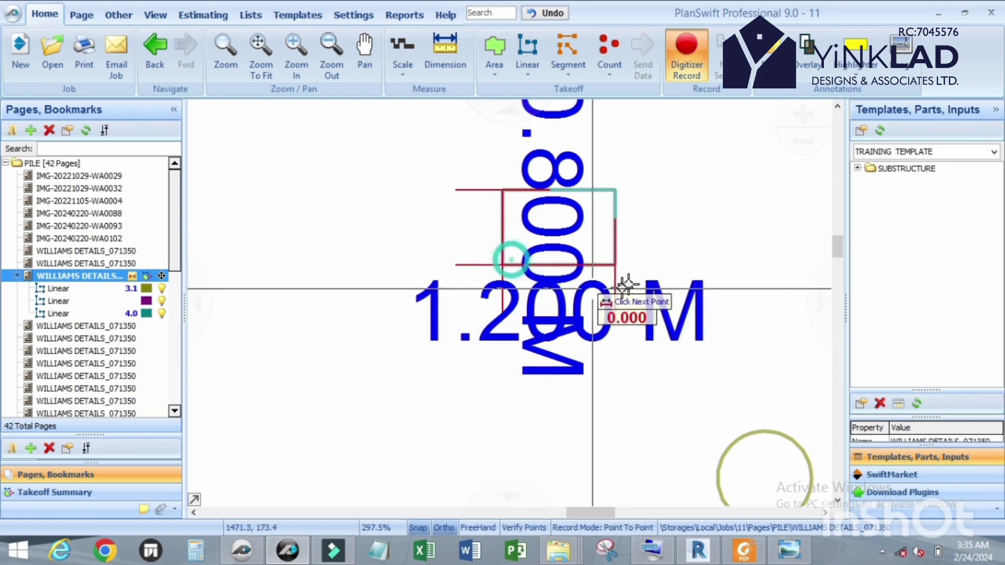
pyautogui.click(615, 191)
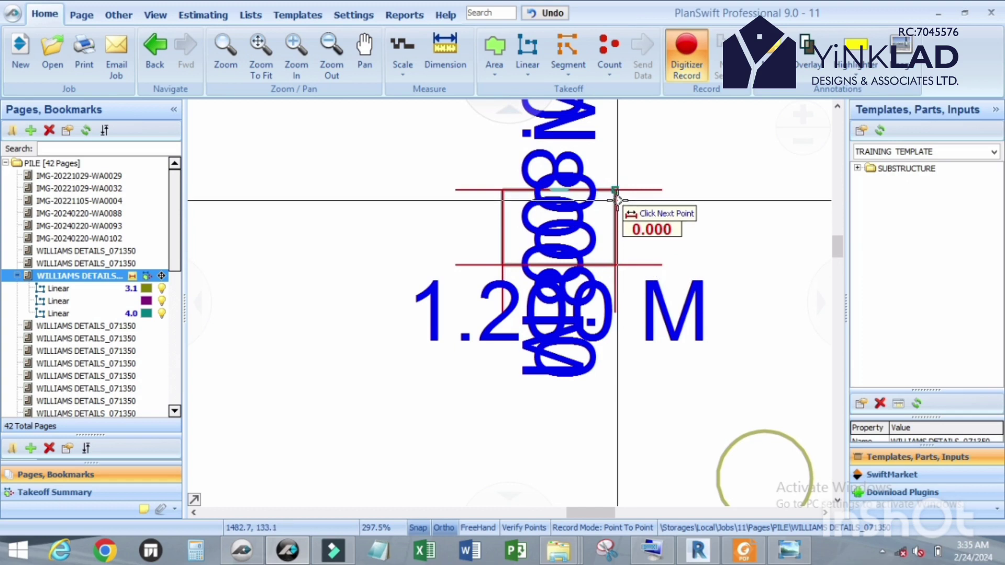
pyautogui.press('Escape')
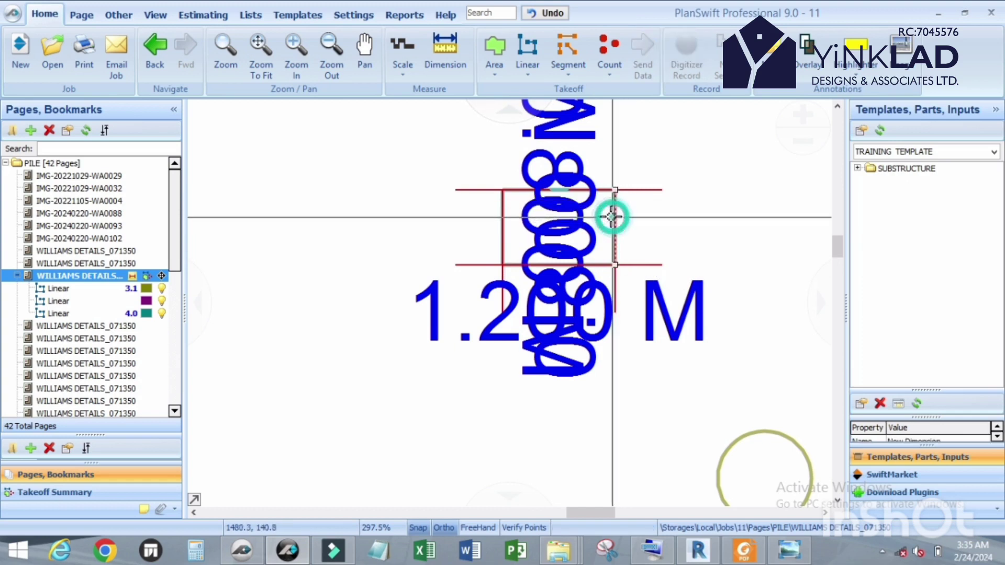
pyautogui.moveTo(611, 217); pyautogui.dragTo(759, 224)
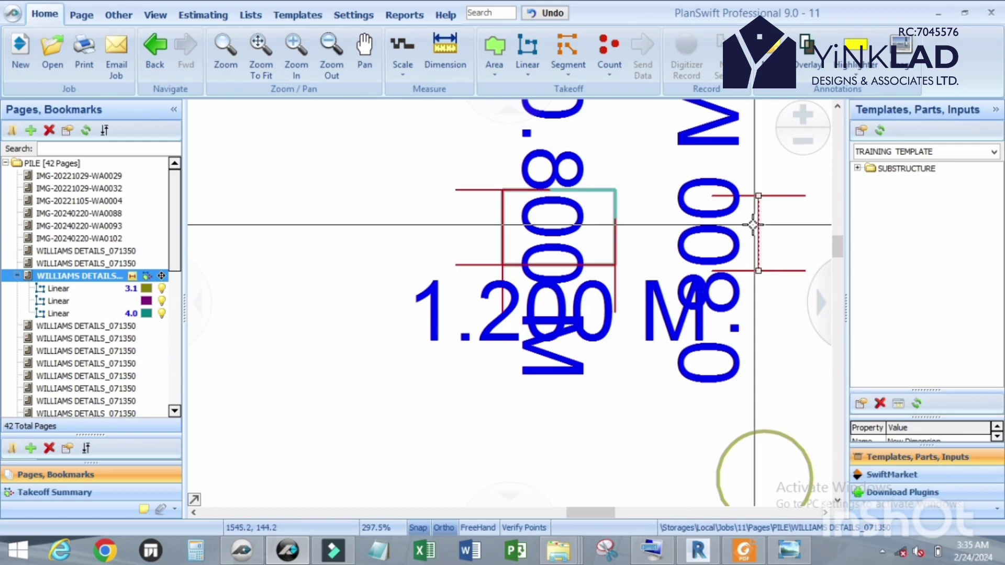
pyautogui.click(446, 58)
pyautogui.click(615, 190)
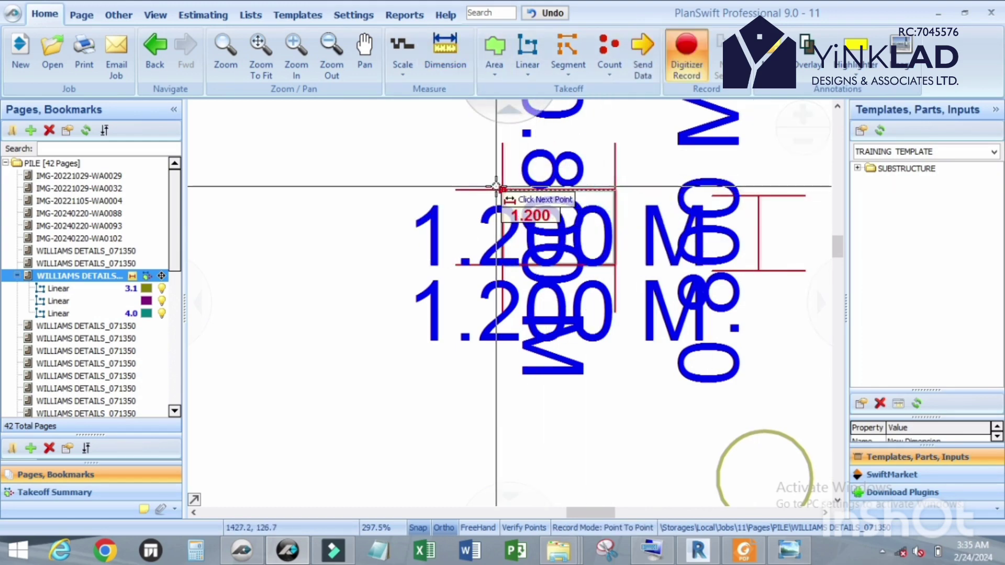
# Move the top, left and bottom dimensions outward, clear of the rectangle's outline.
pyautogui.scroll(-4, 602, 283)
pyautogui.click(604, 277)
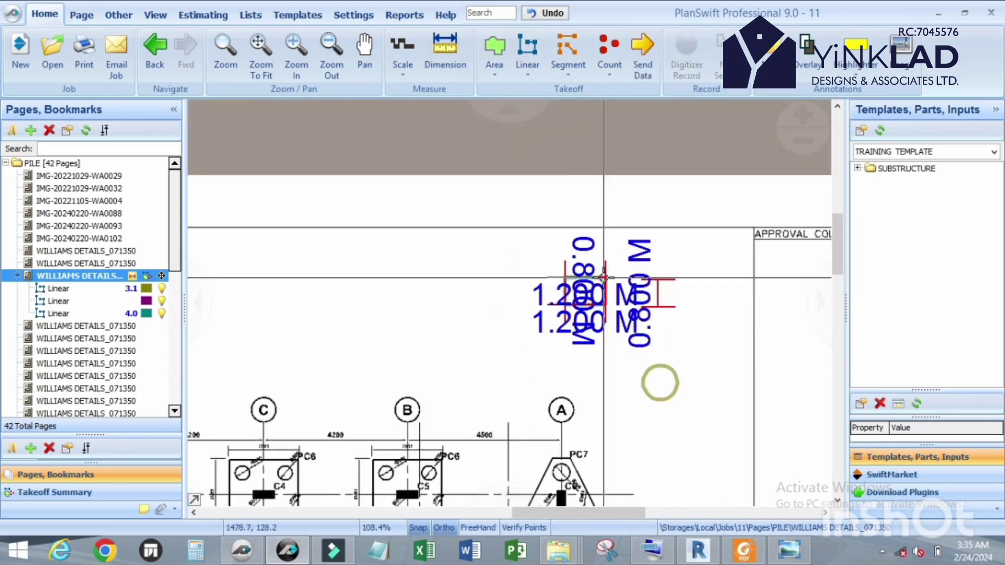
pyautogui.click(606, 180)
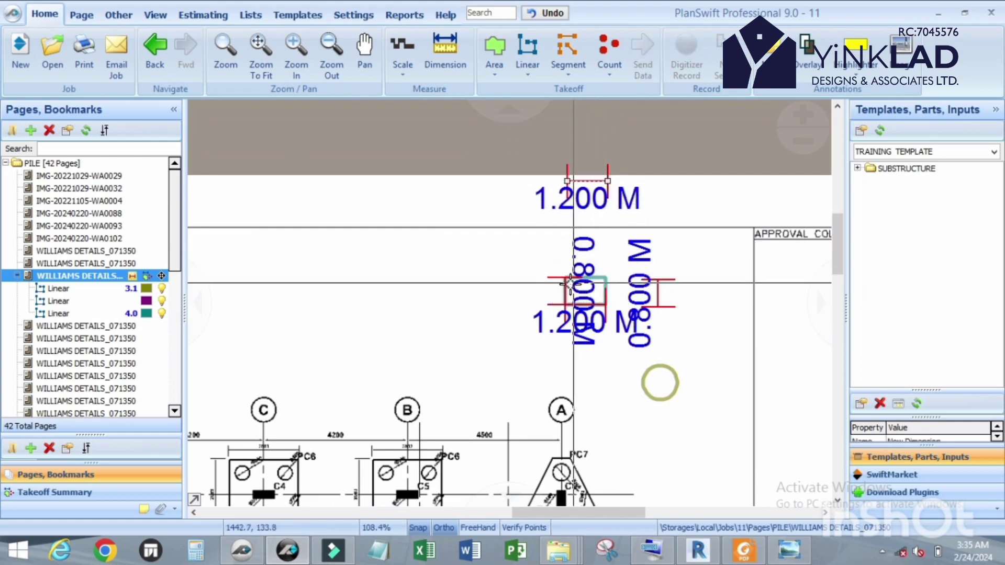
pyautogui.click(530, 305)
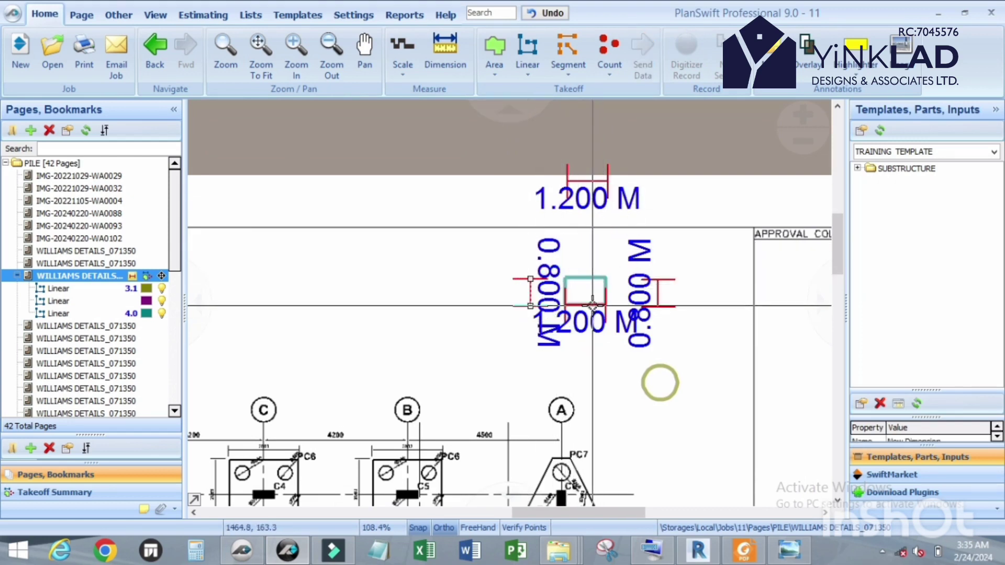
pyautogui.click(585, 354)
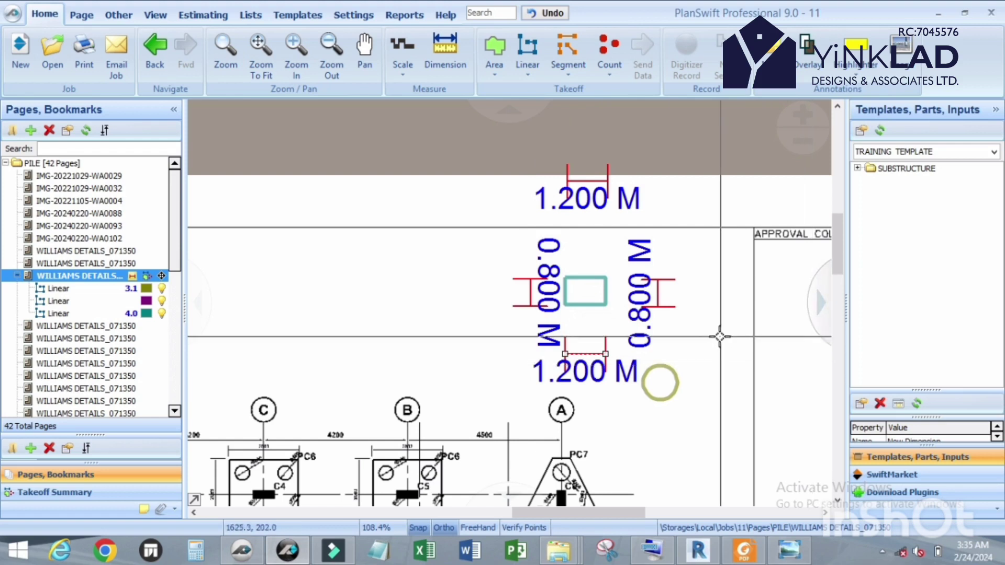
# Delete the four dimensions around the rectangle, leaving only its linear takeoff.
pyautogui.press('Delete')
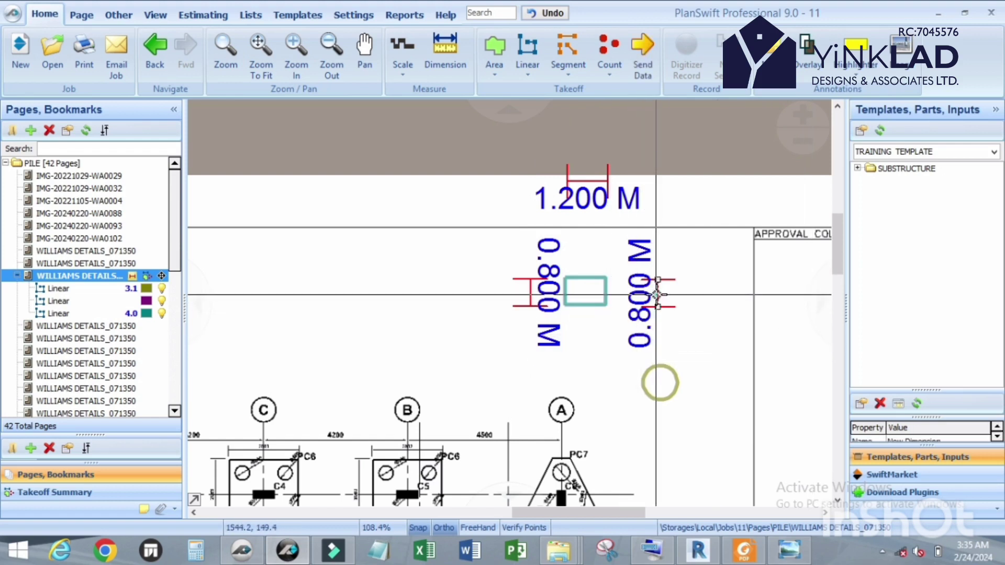
pyautogui.press('Escape')
pyautogui.click(531, 292)
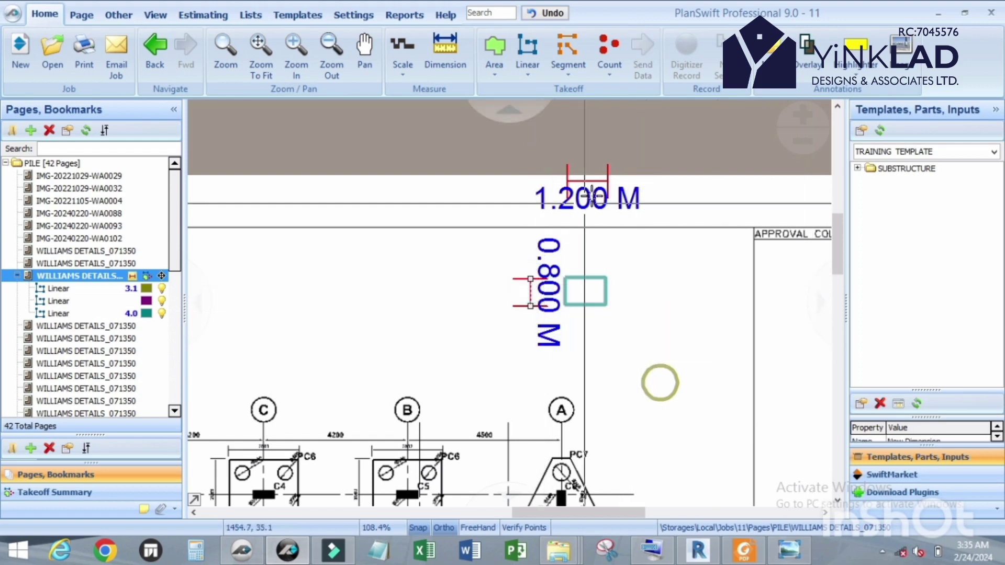
pyautogui.press('Delete')
pyautogui.press('Delete')
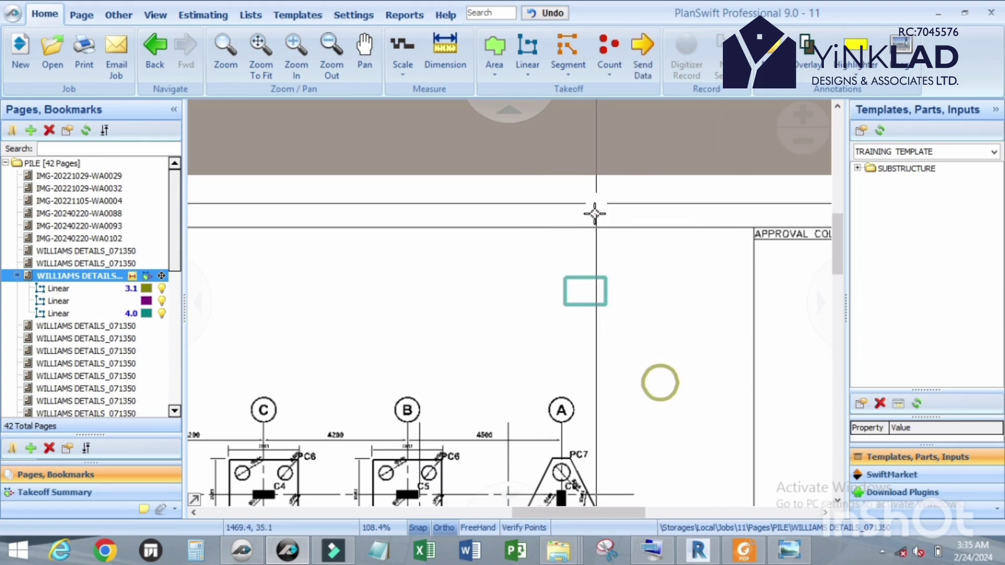
# Start a dimension in the blank area left of the rectangle and give it a 0.8 m vertical segment at 270°.
pyautogui.scroll(3, 569, 293)
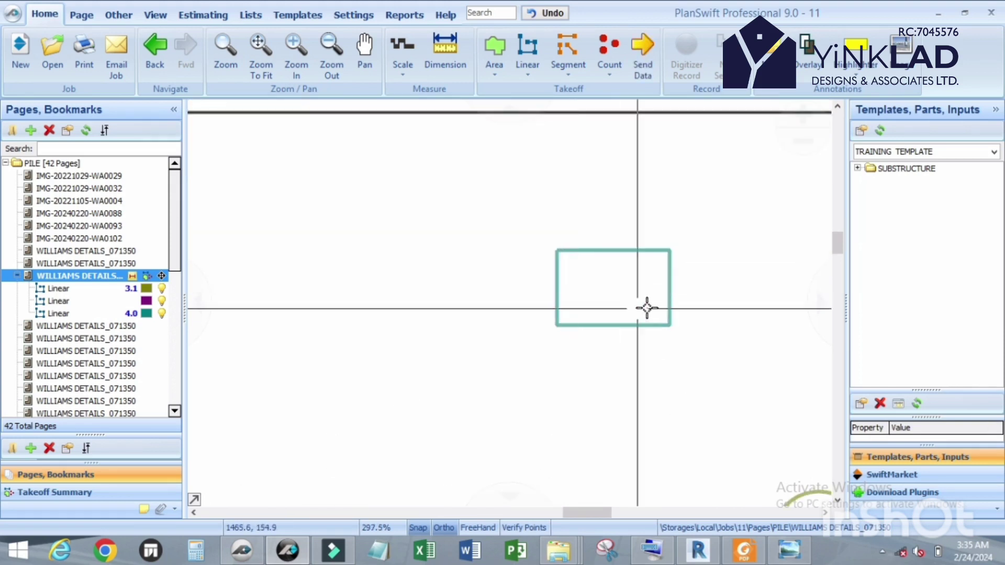
pyautogui.scroll(-1, 706, 280)
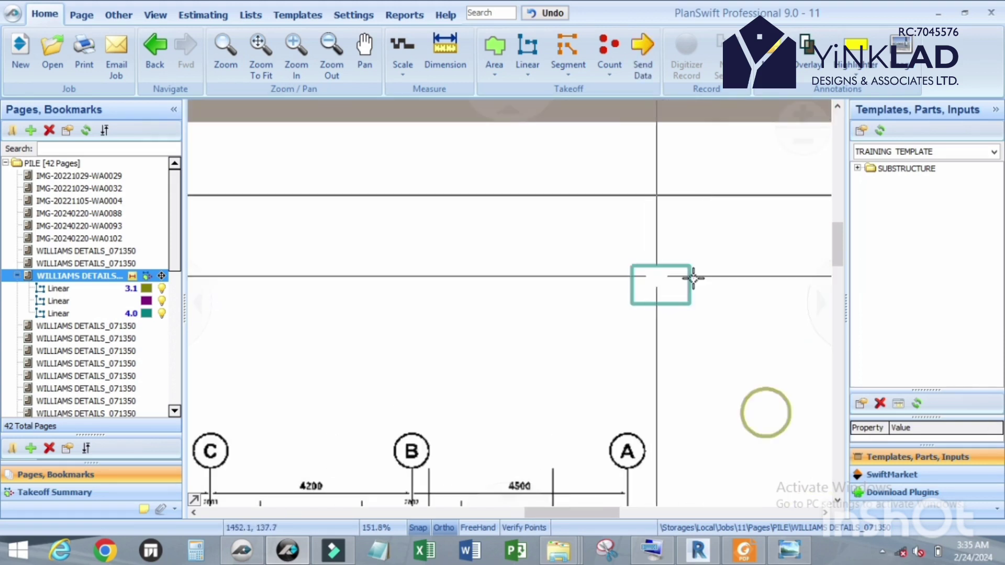
pyautogui.scroll(4, 618, 276)
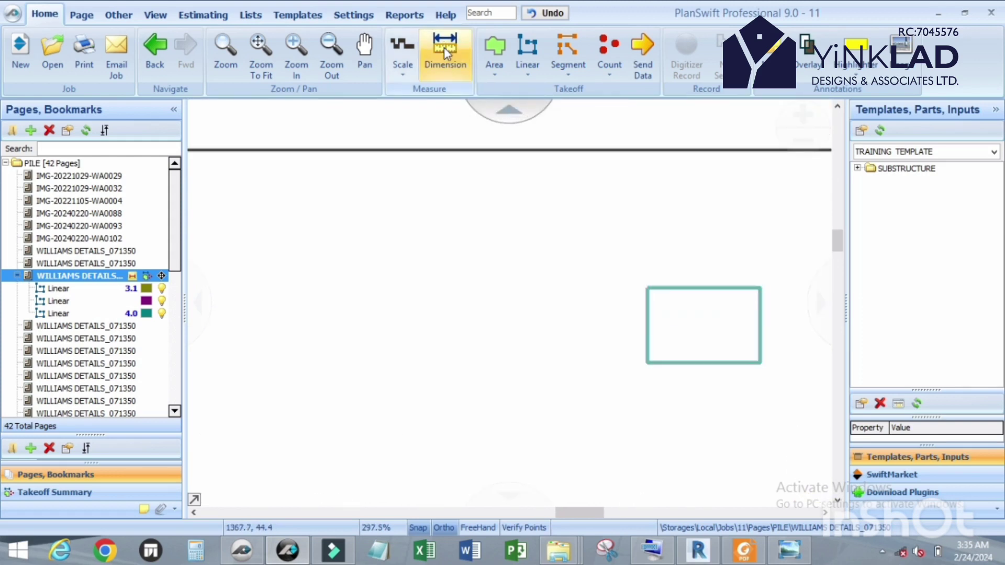
pyautogui.click(444, 48)
pyautogui.click(446, 247)
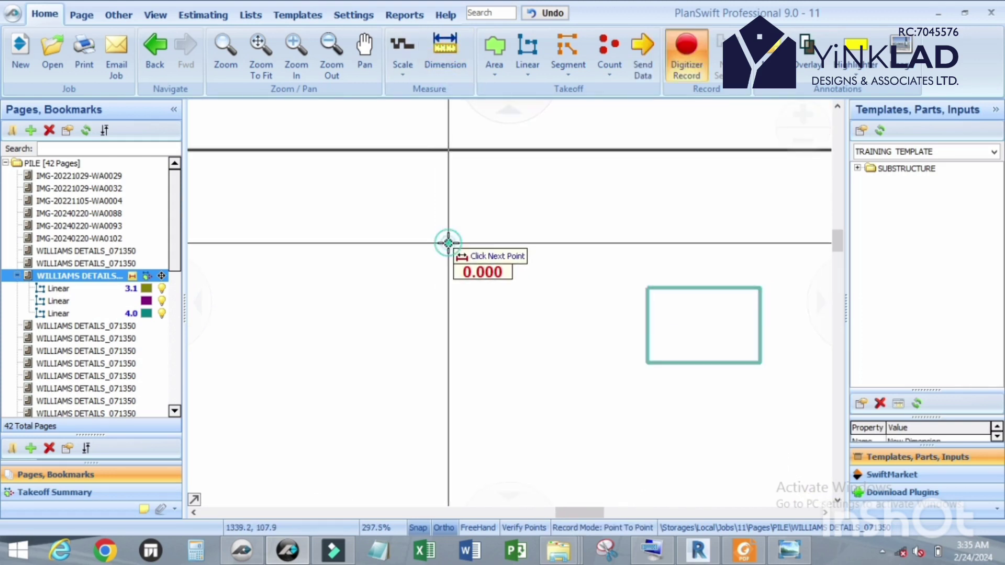
pyautogui.click(449, 243)
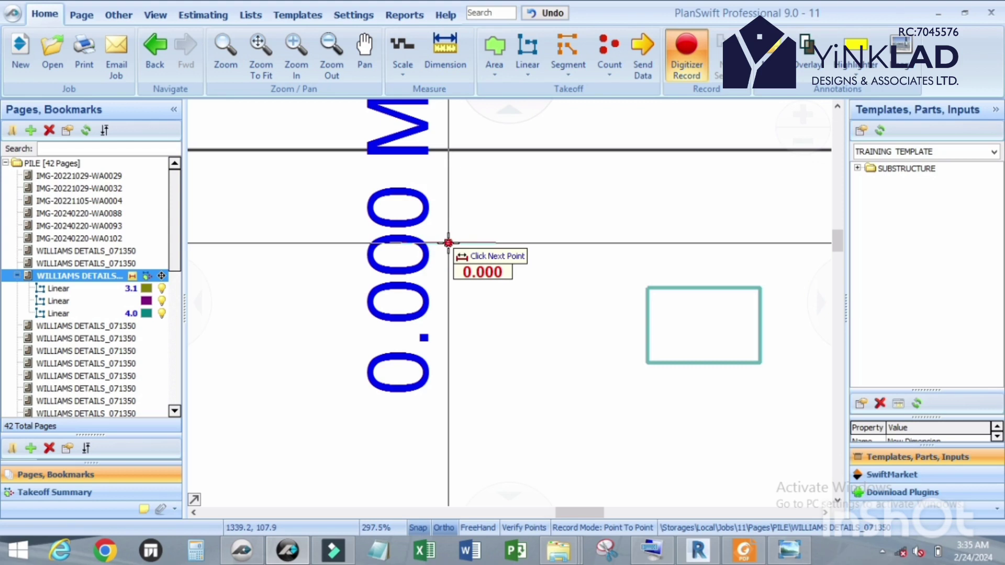
pyautogui.press('l')
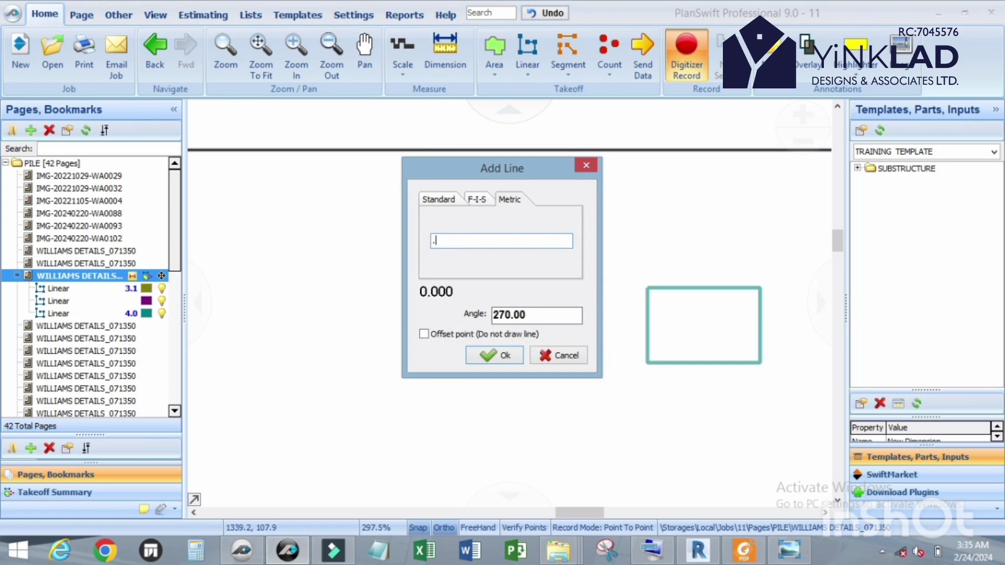
pyautogui.press('Return')
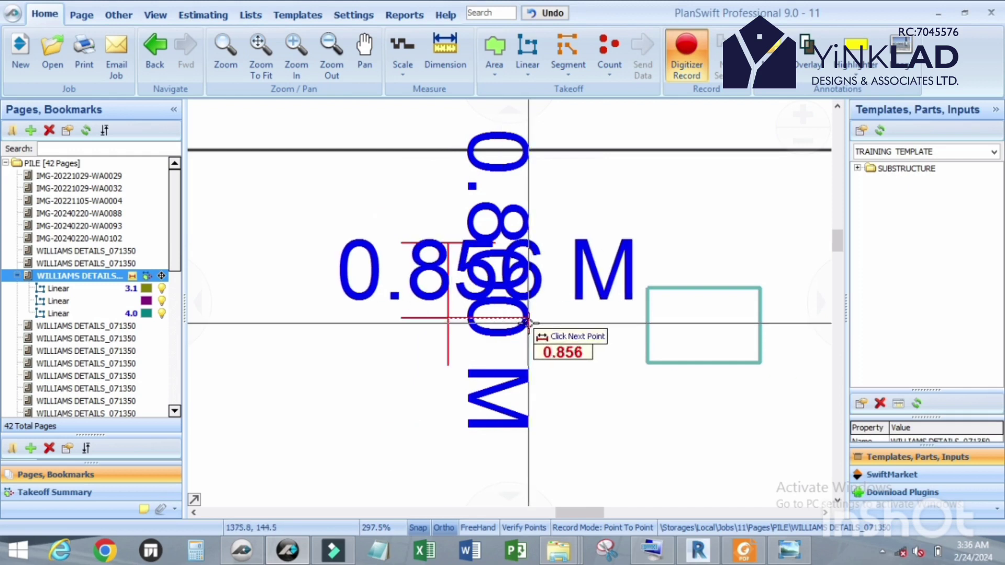
# Continue the dimension chain with a 1.2 m segment at 0° and a 0.8 m segment at 90°.
pyautogui.press('l')
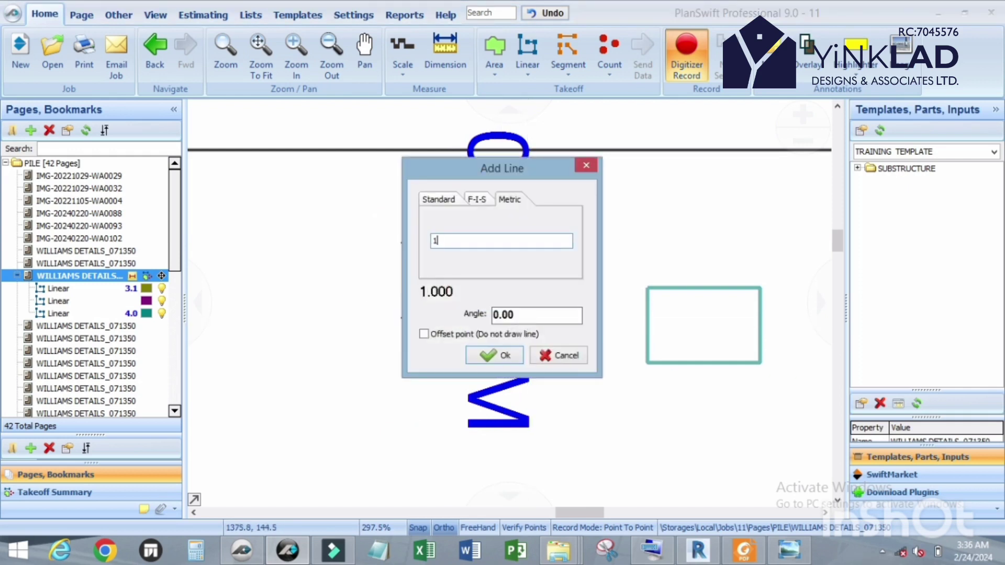
pyautogui.press('Return')
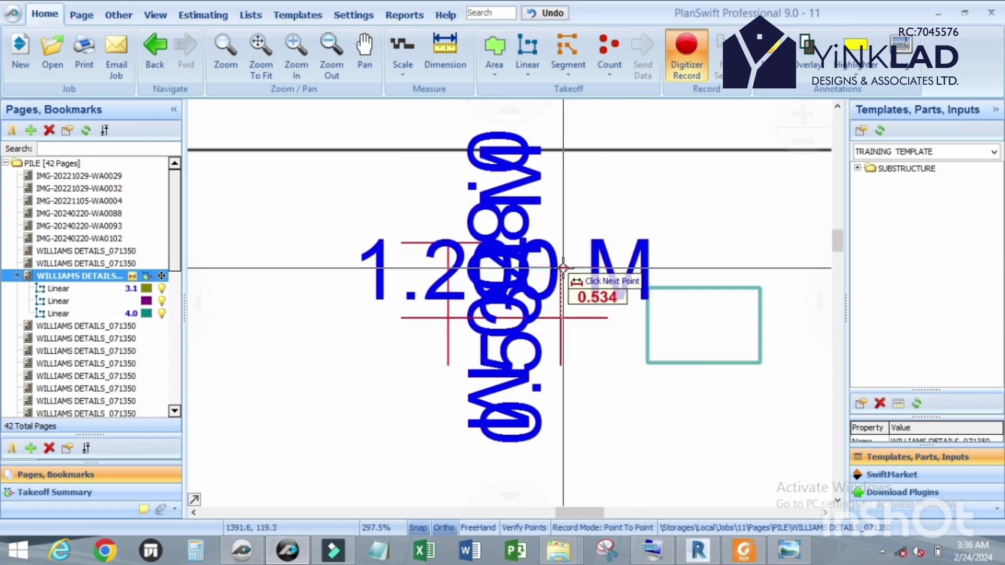
pyautogui.press('l')
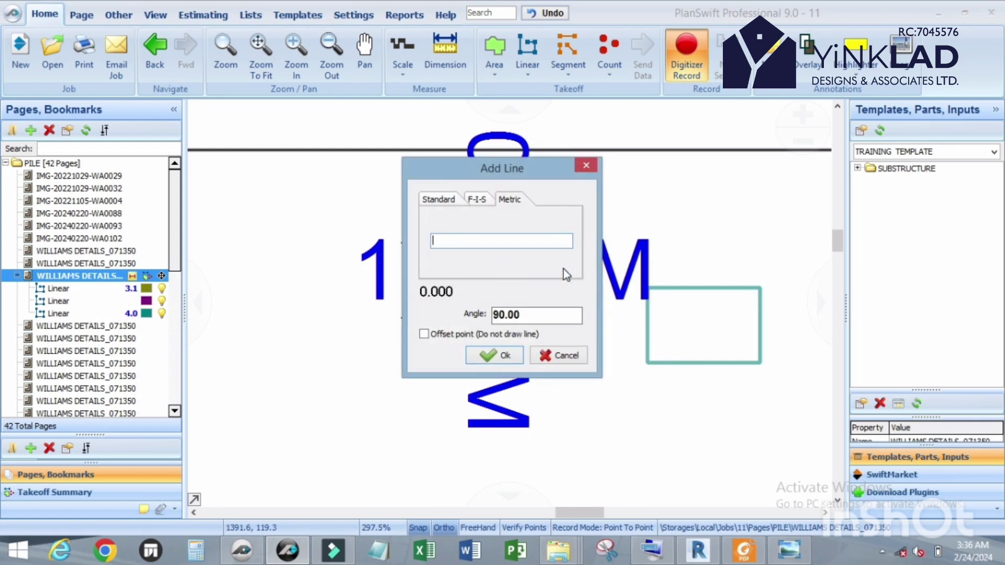
pyautogui.write('0.8')
pyautogui.press('Return')
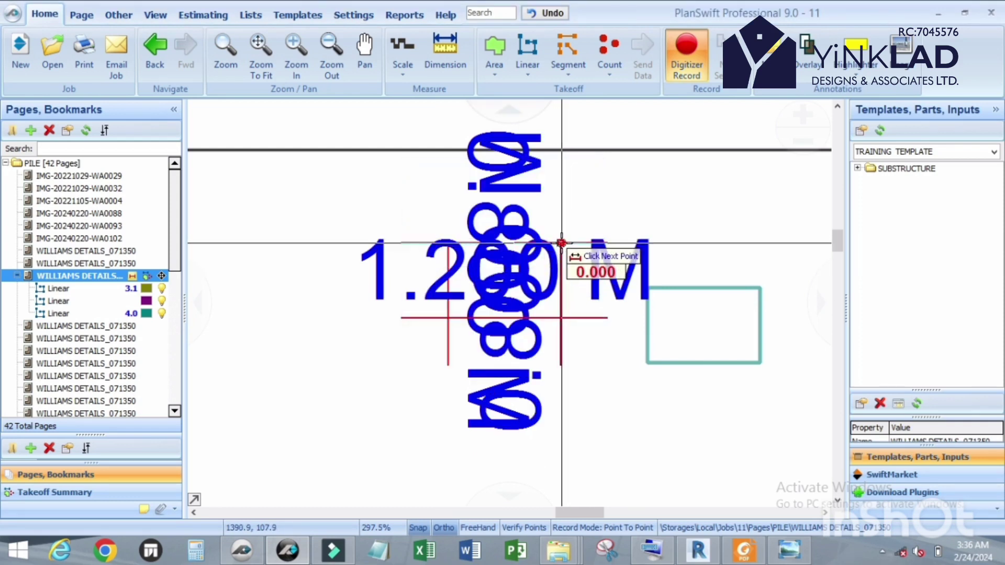
pyautogui.scroll(4, 534, 245)
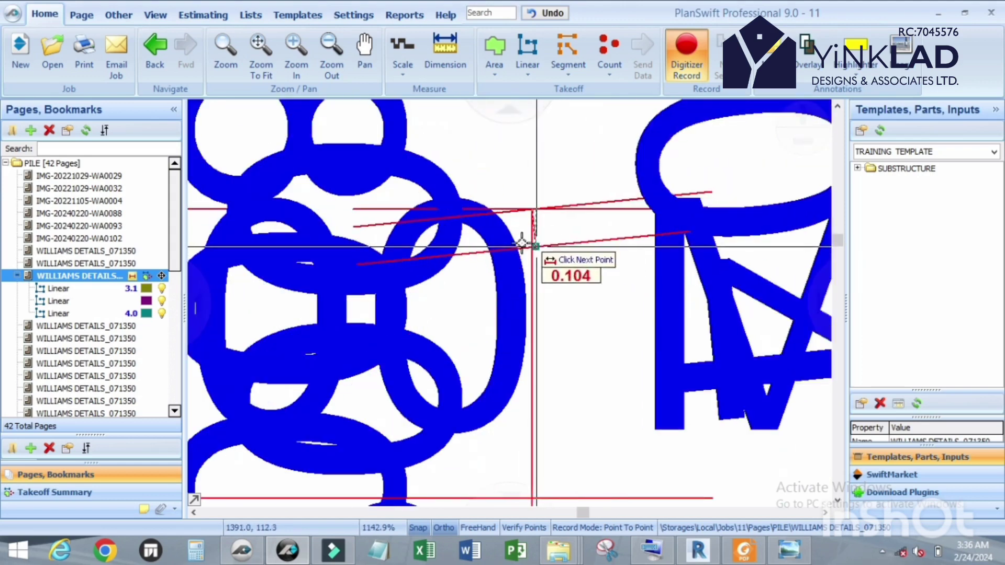
pyautogui.scroll(-3, 532, 244)
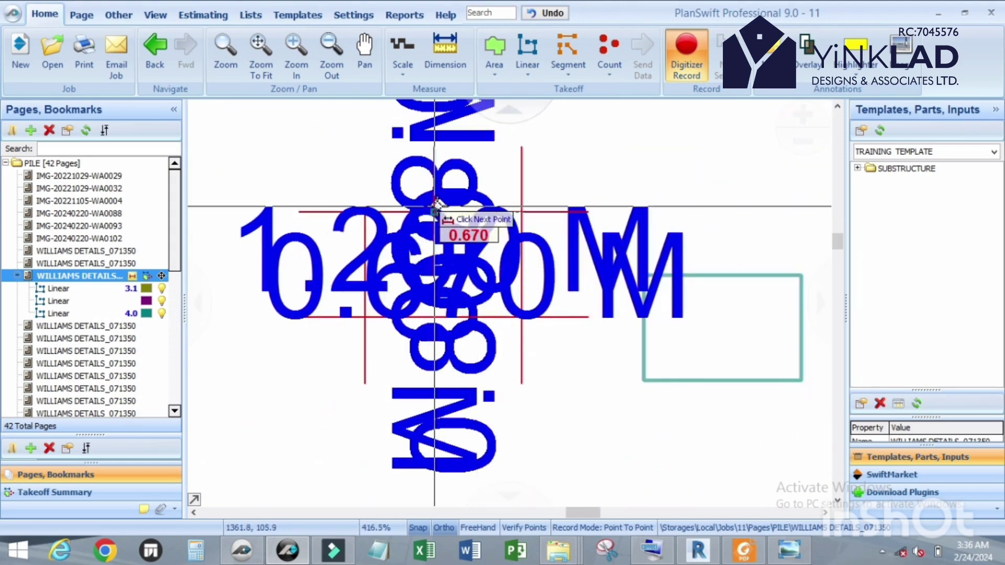
# Close the dimension frame with a 1.2 m segment at 180° and finish dimensioning.
pyautogui.write('l')
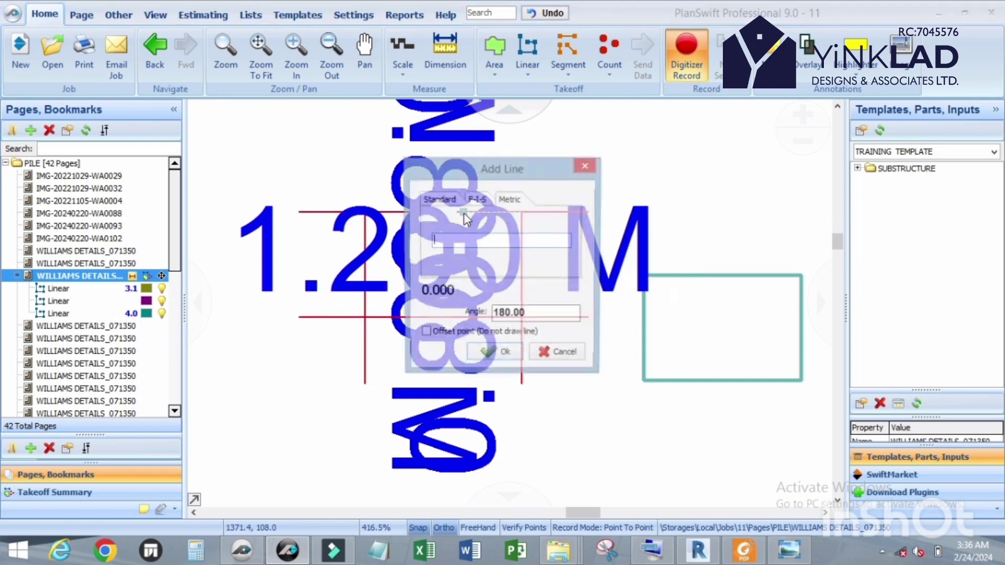
pyautogui.write('1')
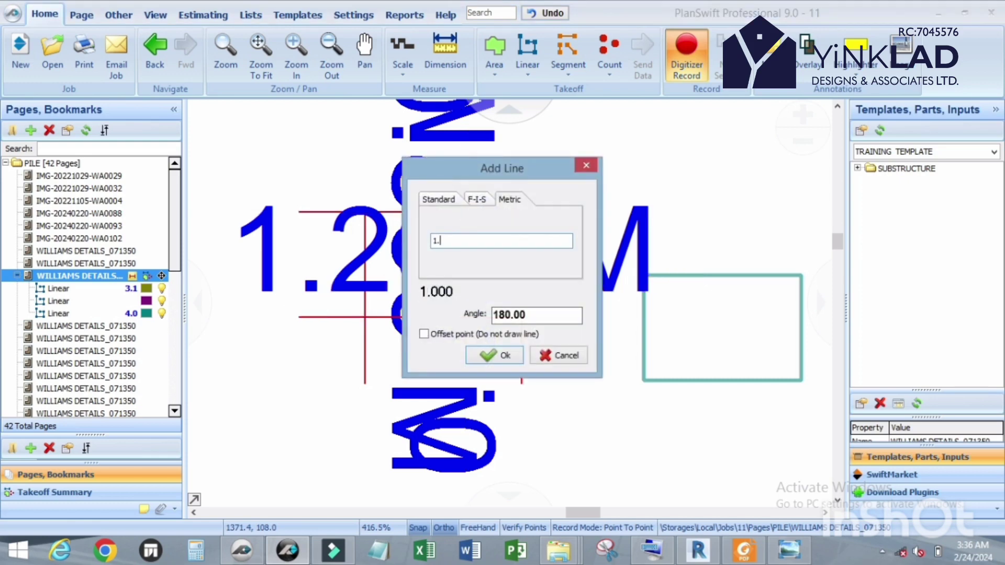
pyautogui.write('.2')
pyautogui.press('Return')
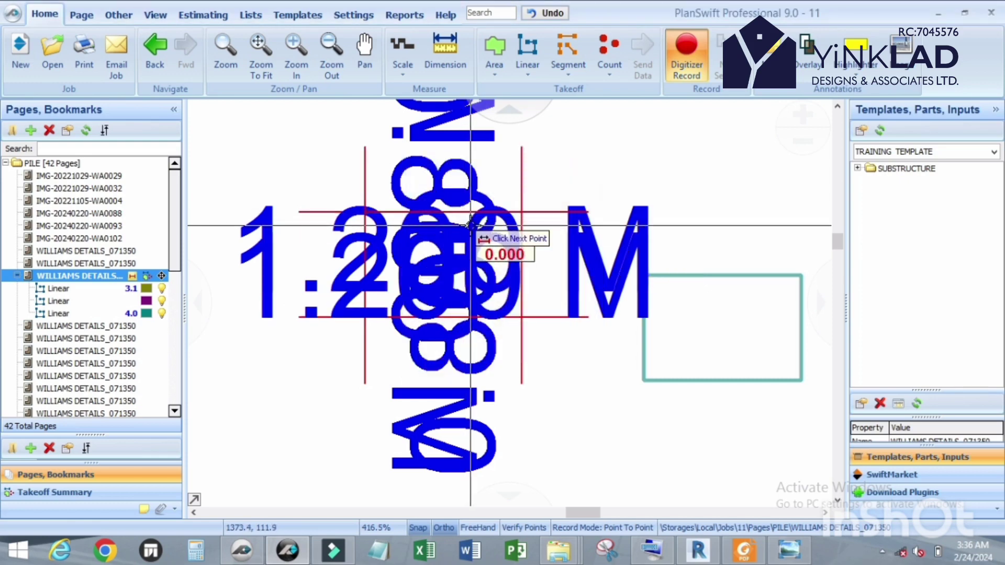
pyautogui.scroll(2, 374, 226)
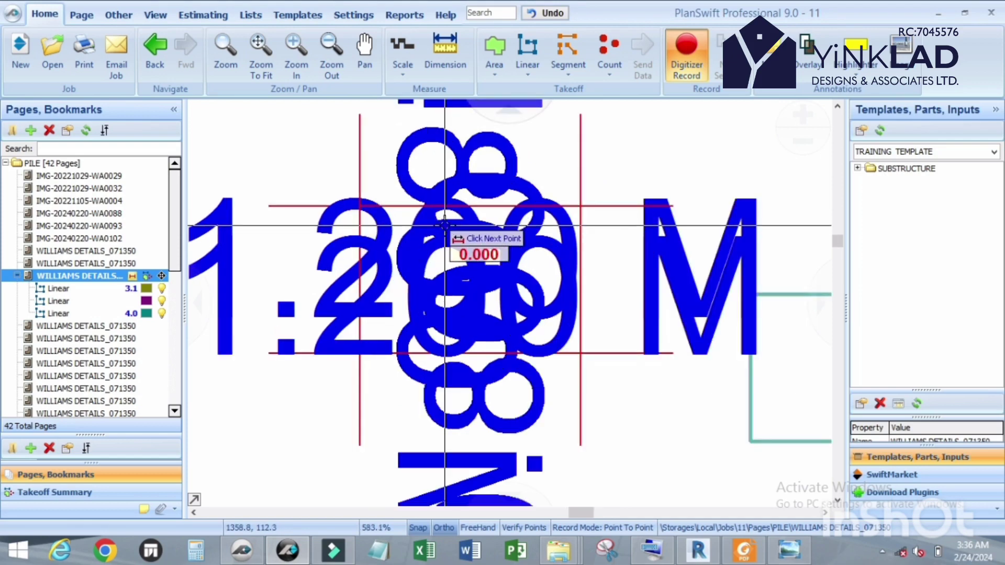
pyautogui.press('Escape')
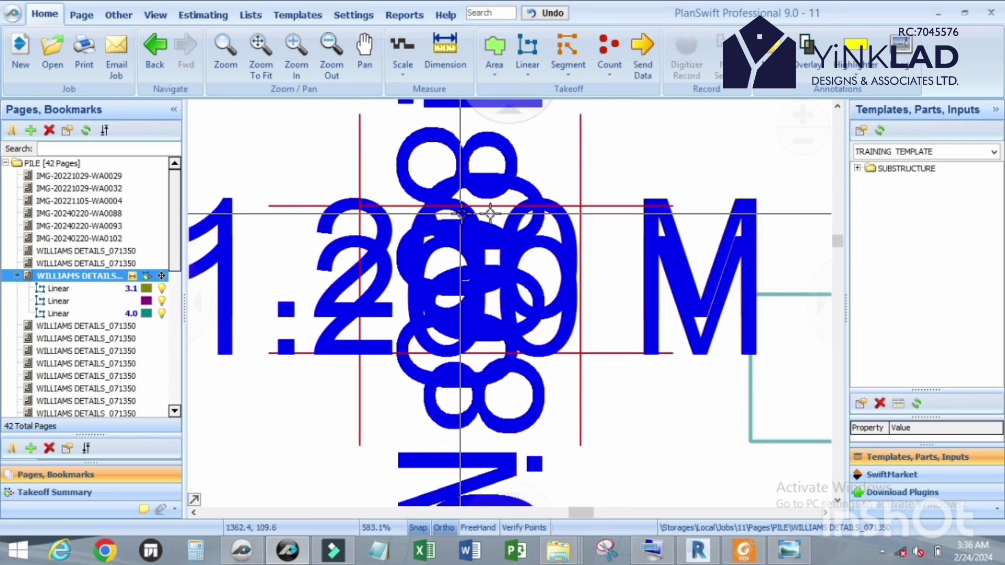
# Trace the 1.2 × 0.8 m dimension frame with a new linear takeoff in Box mode, corner to opposite corner.
pyautogui.click(526, 79)
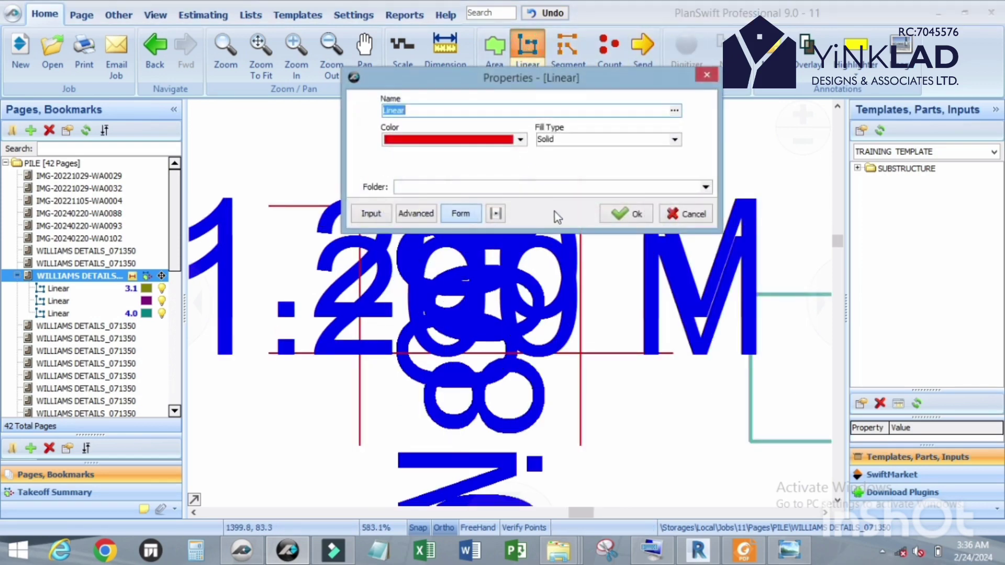
pyautogui.click(627, 215)
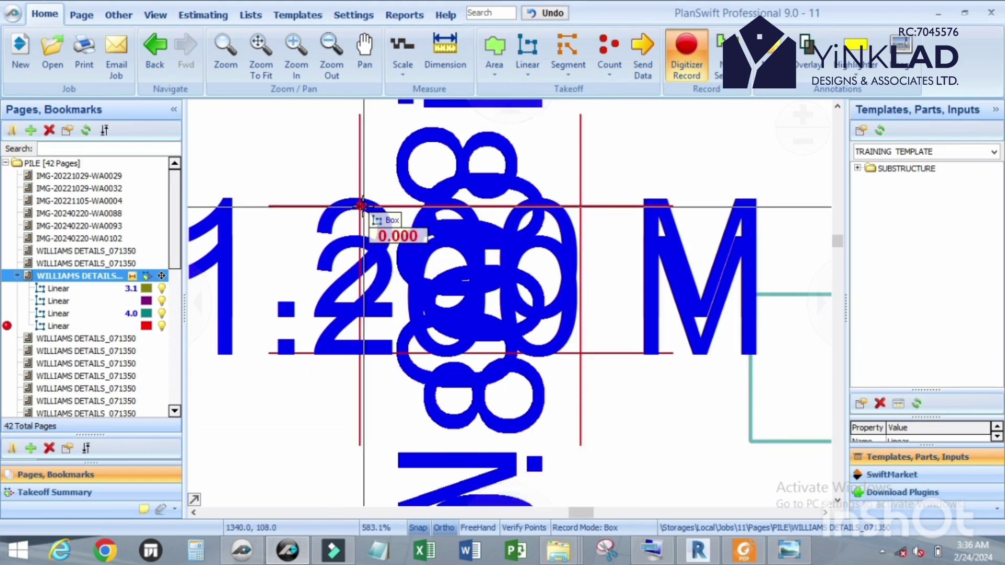
pyautogui.click(360, 205)
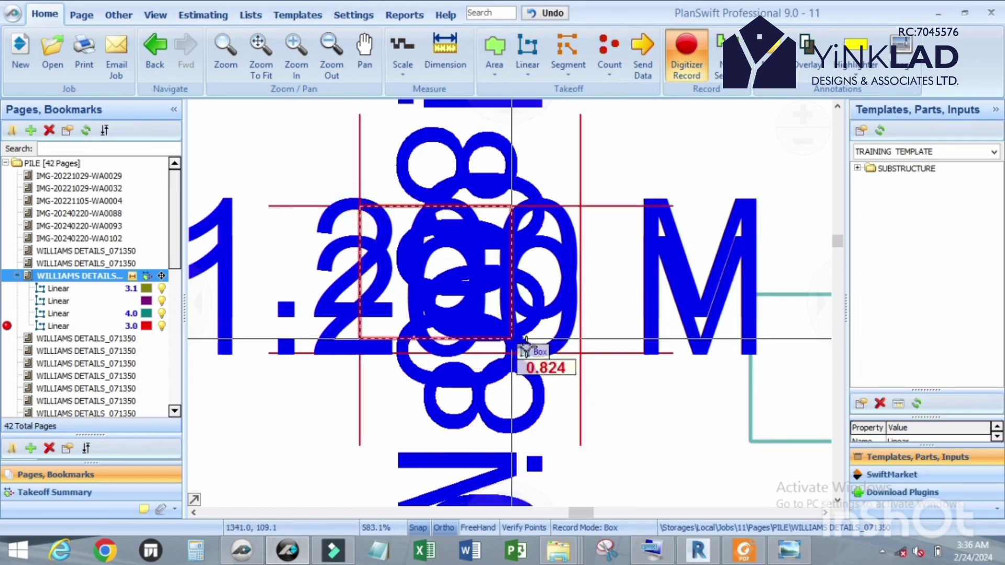
pyautogui.click(581, 353)
pyautogui.scroll(-1, 623, 323)
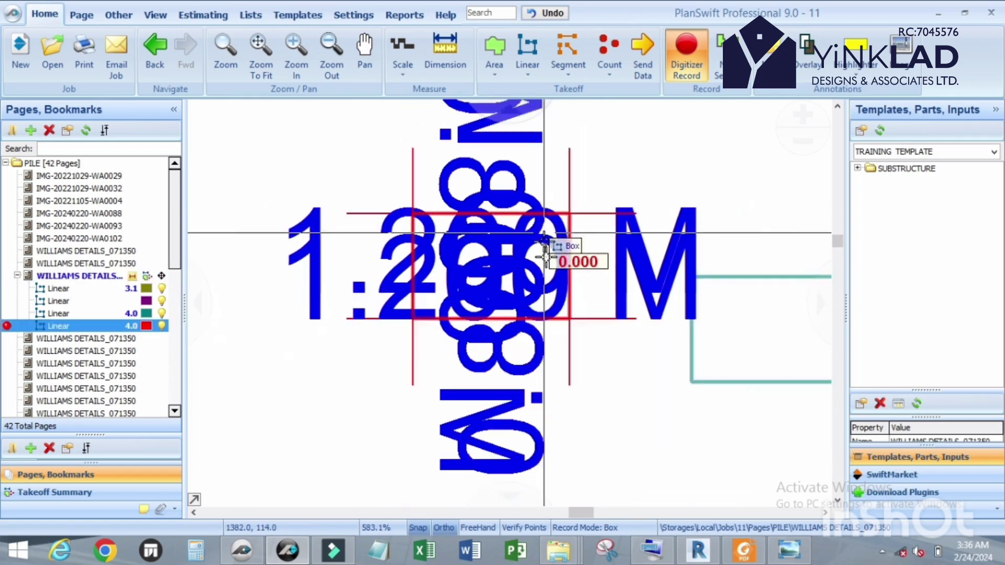
pyautogui.press('Escape')
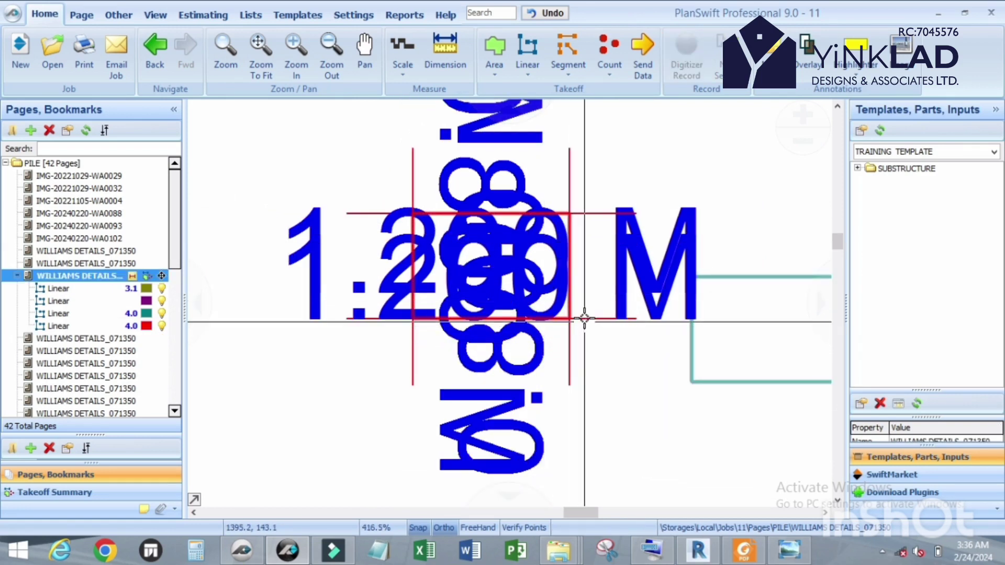
# Move the red rectangle takeoff off the overlapping construction dimensions and delete those dimensions.
pyautogui.click(568, 320)
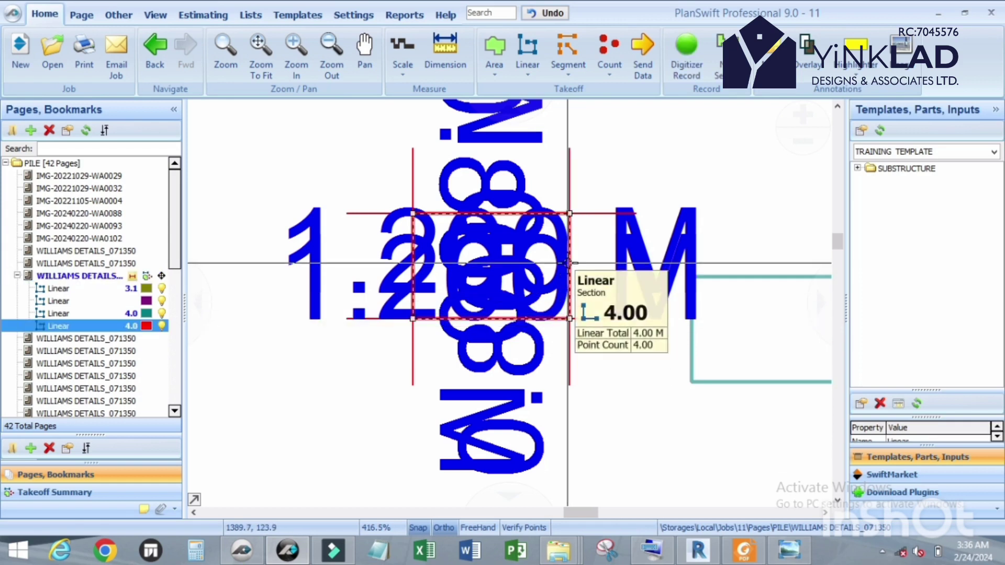
pyautogui.moveTo(568, 262); pyautogui.dragTo(464, 422)
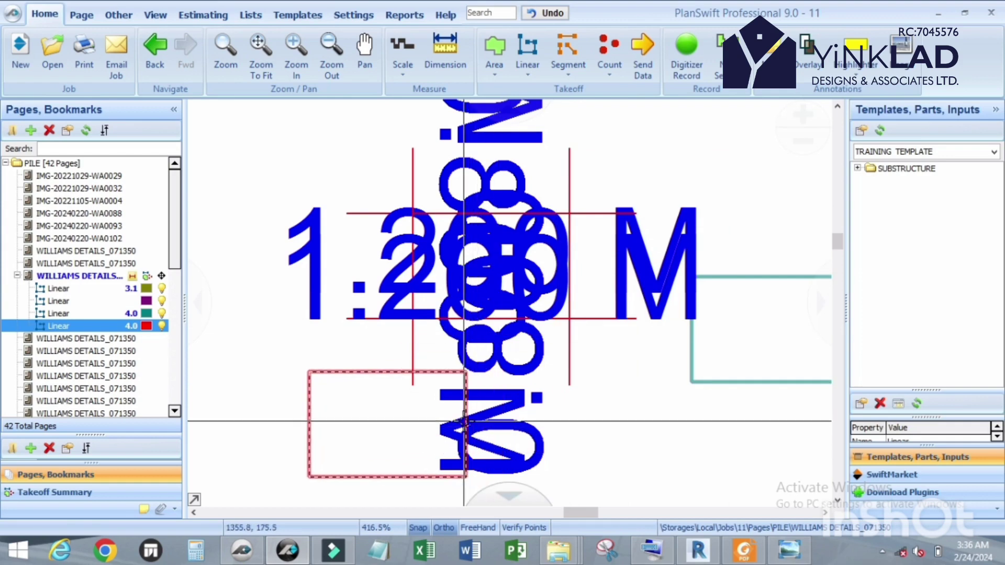
pyautogui.click(358, 344)
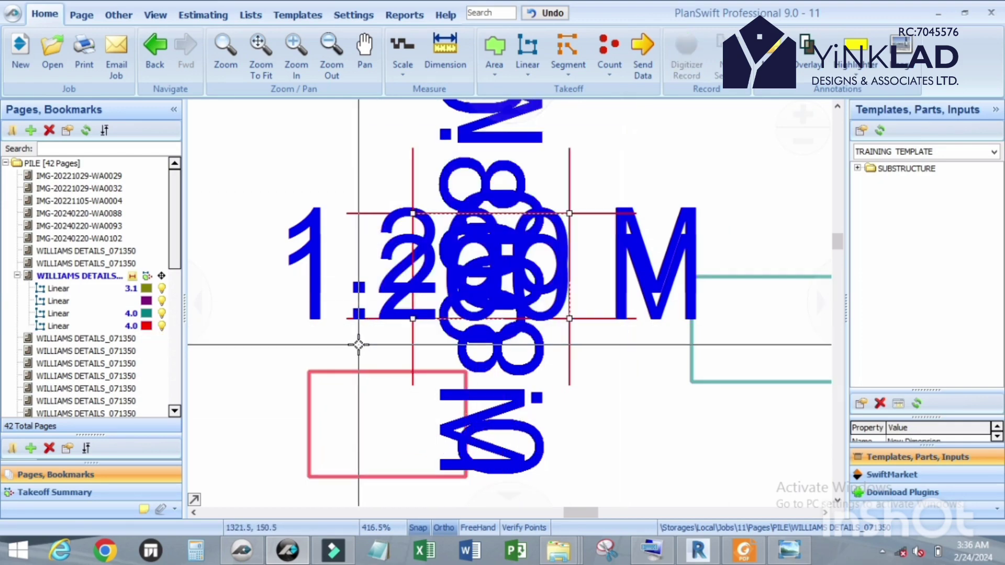
pyautogui.scroll(-4, 462, 259)
pyautogui.scroll(4, 482, 254)
# Dimension the top and right sides of the red rectangle.
pyautogui.click(445, 53)
pyautogui.click(511, 243)
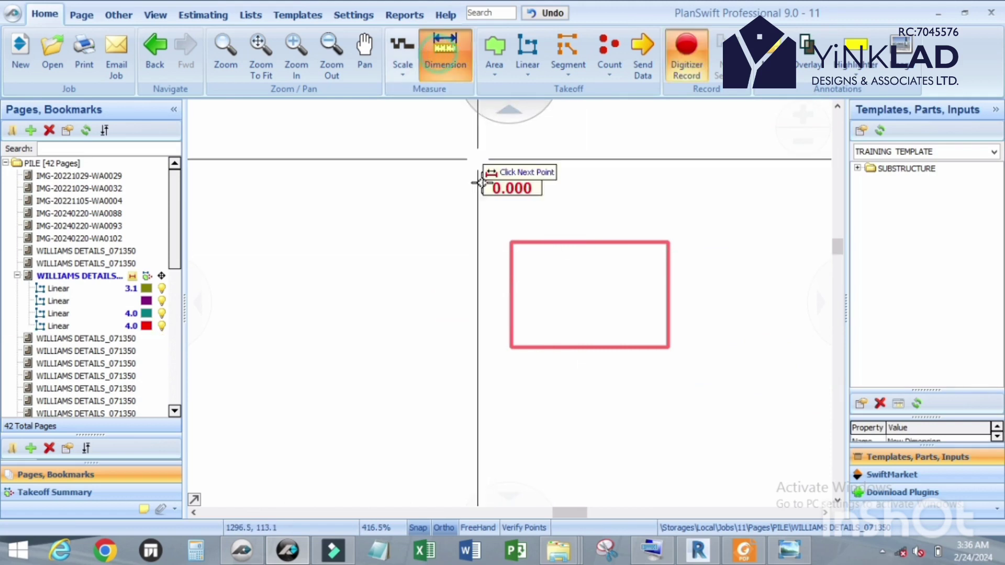
pyautogui.click(667, 242)
pyautogui.click(668, 242)
pyautogui.click(669, 347)
pyautogui.scroll(-1, 502, 321)
pyautogui.scroll(-4, 503, 320)
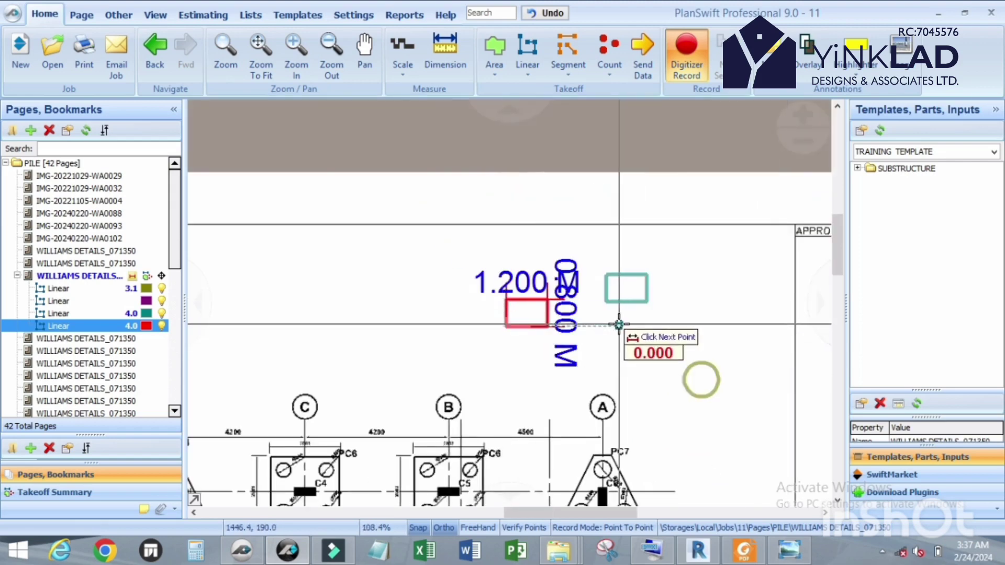
pyautogui.press('Escape')
pyautogui.scroll(2, 442, 327)
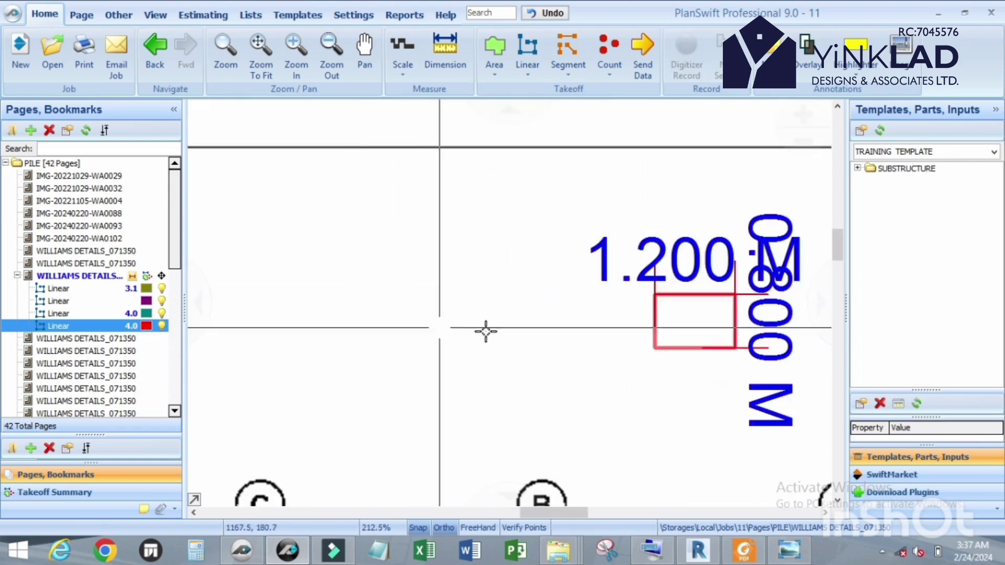
pyautogui.scroll(-2, 605, 269)
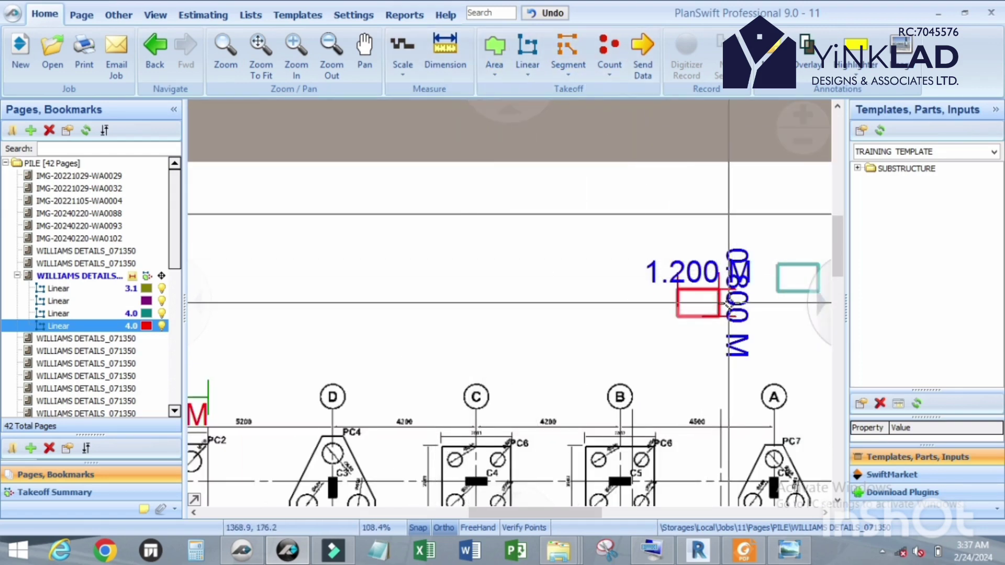
pyautogui.scroll(-2, 518, 246)
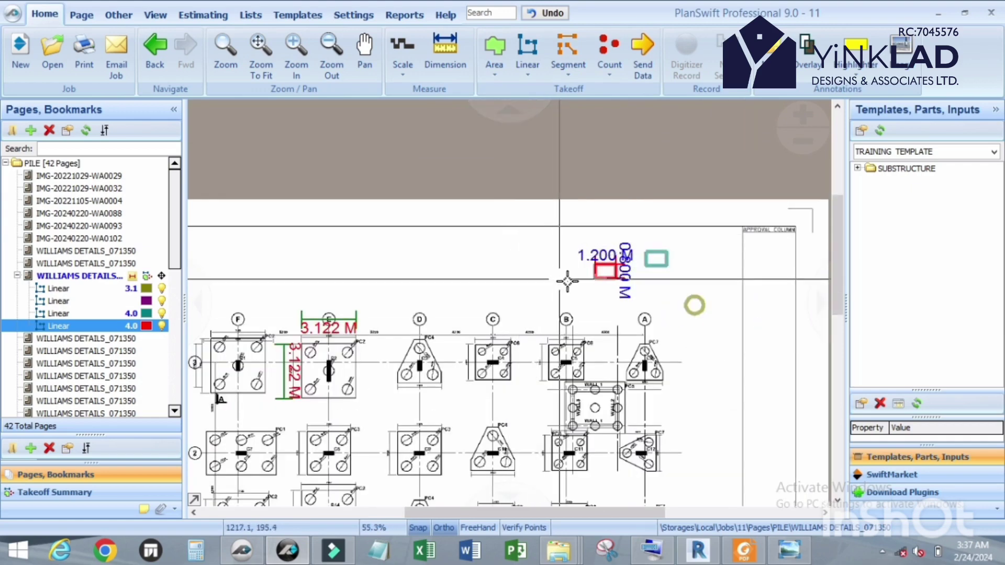
pyautogui.scroll(2, 625, 275)
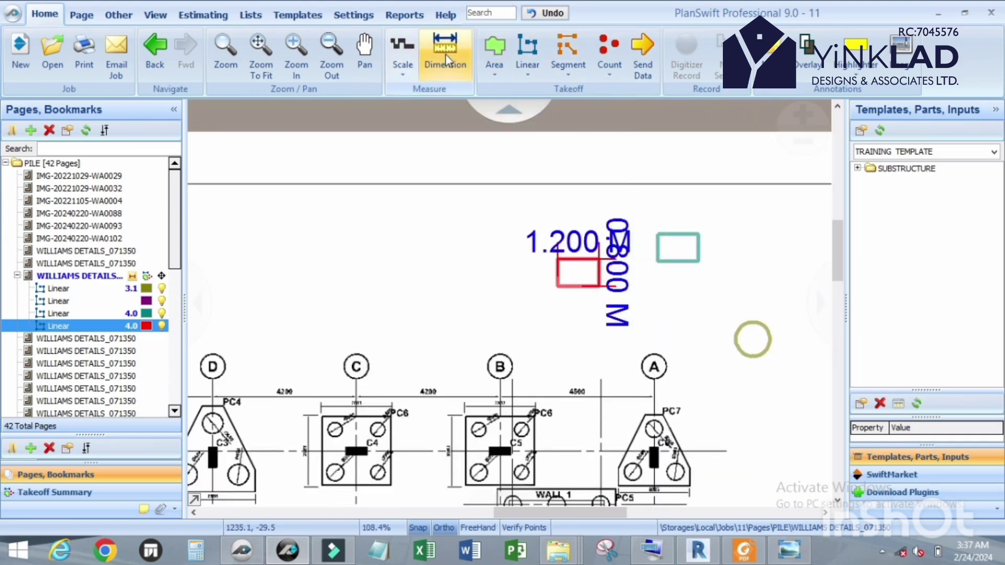
# Try to draw a new box linear takeoff above the pile caps with an entered length of 3 m at 0°.
pyautogui.click(530, 47)
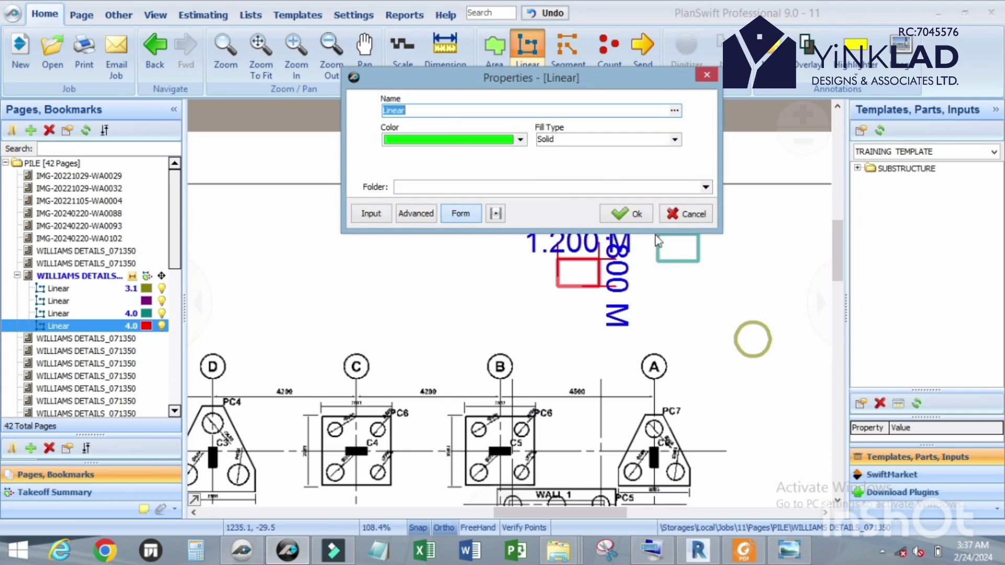
pyautogui.click(637, 215)
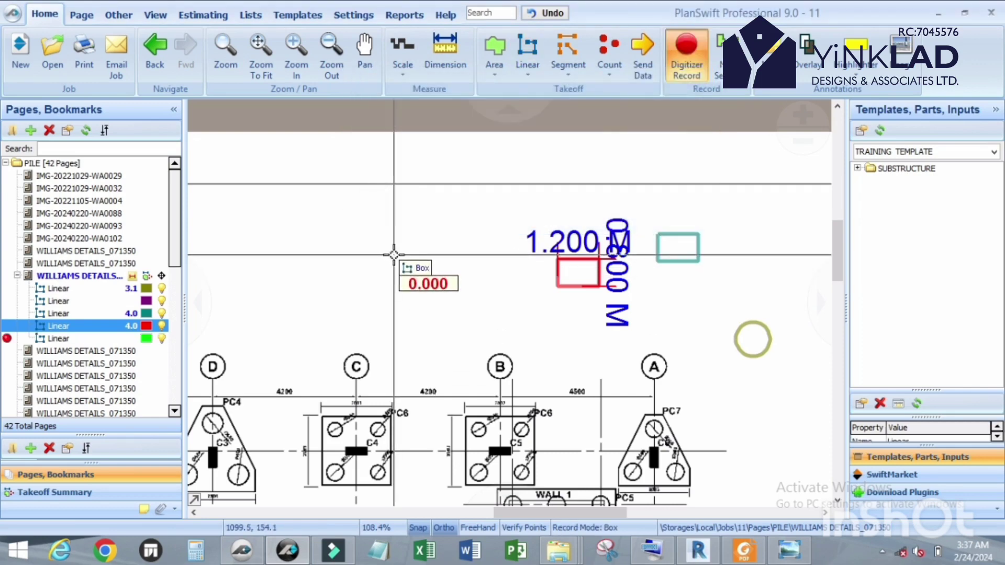
pyautogui.scroll(-3, 623, 287)
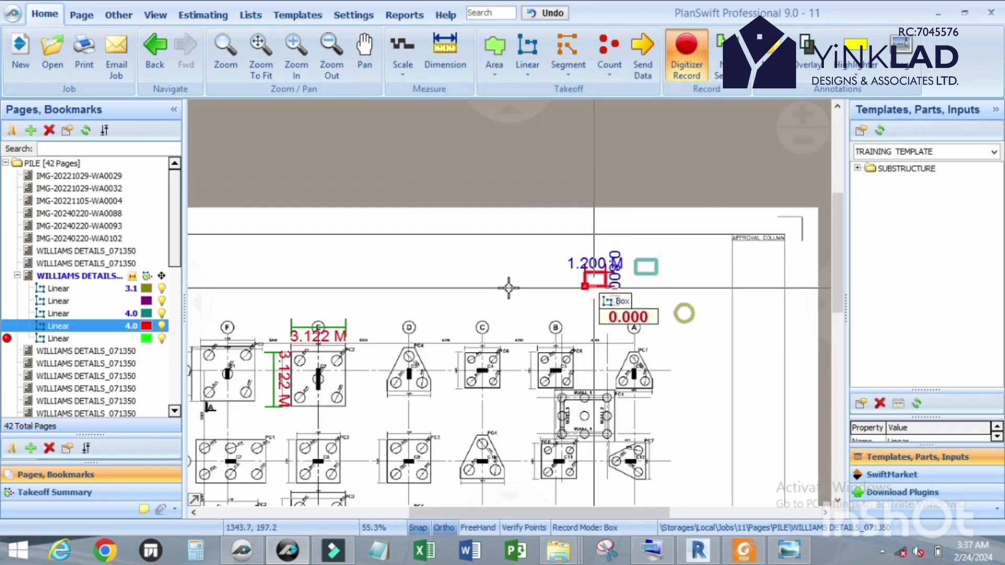
pyautogui.scroll(3, 497, 265)
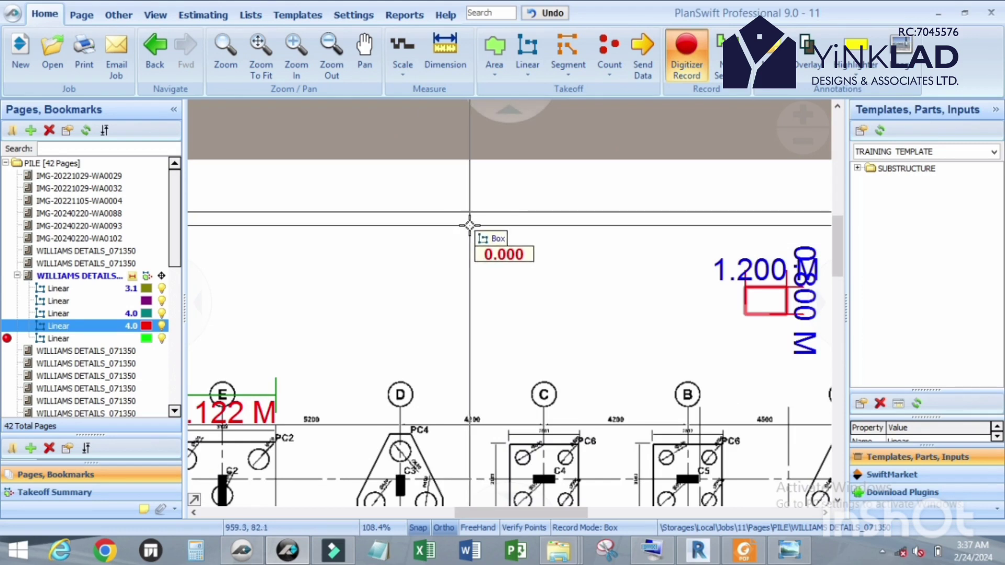
pyautogui.click(470, 225)
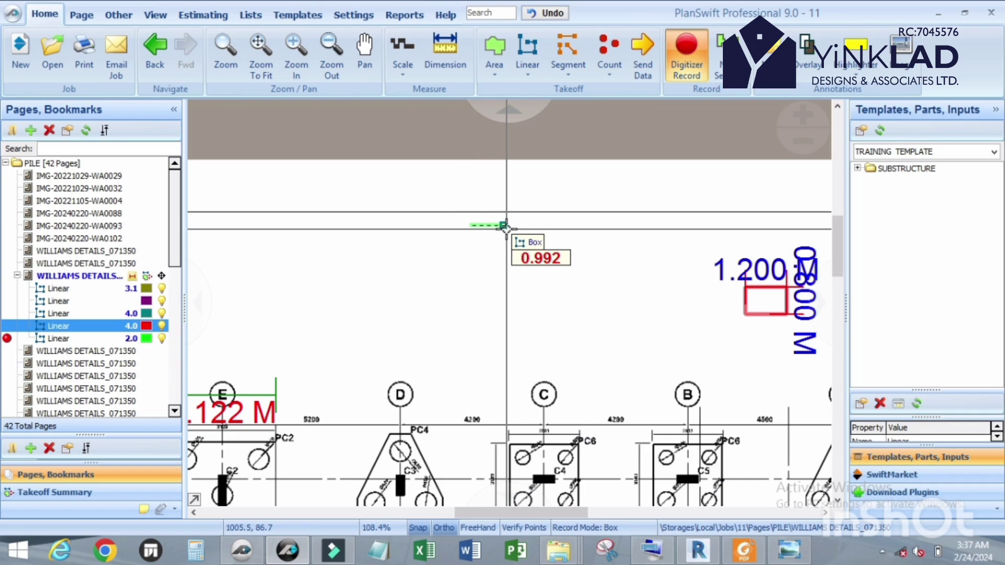
pyautogui.write('l')
pyautogui.write('3')
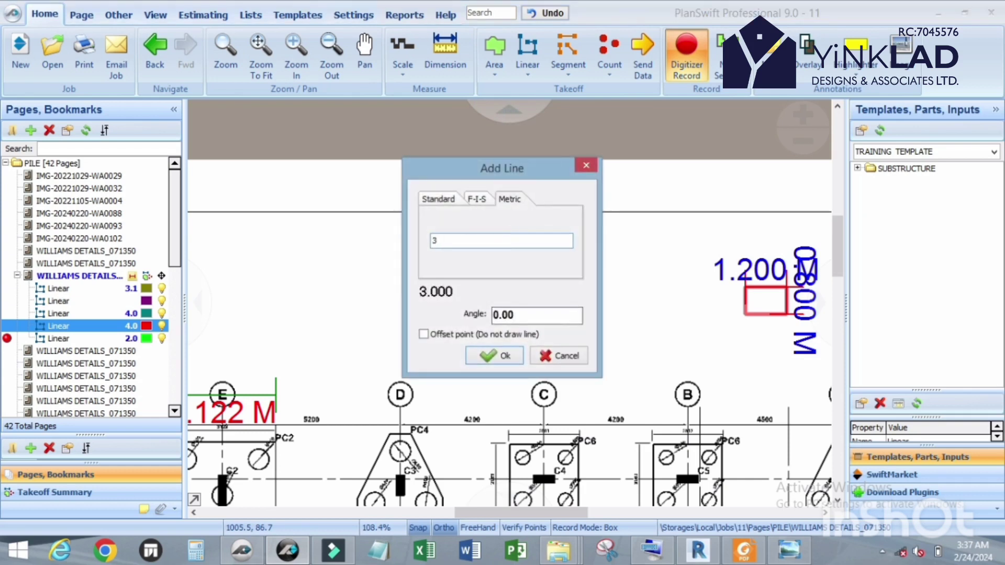
pyautogui.press('Return')
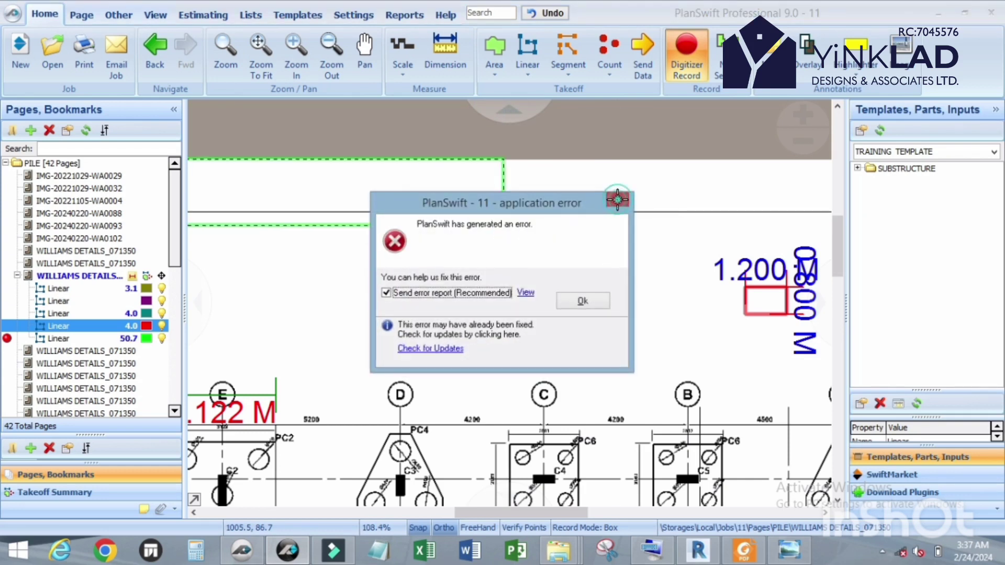
pyautogui.click(618, 199)
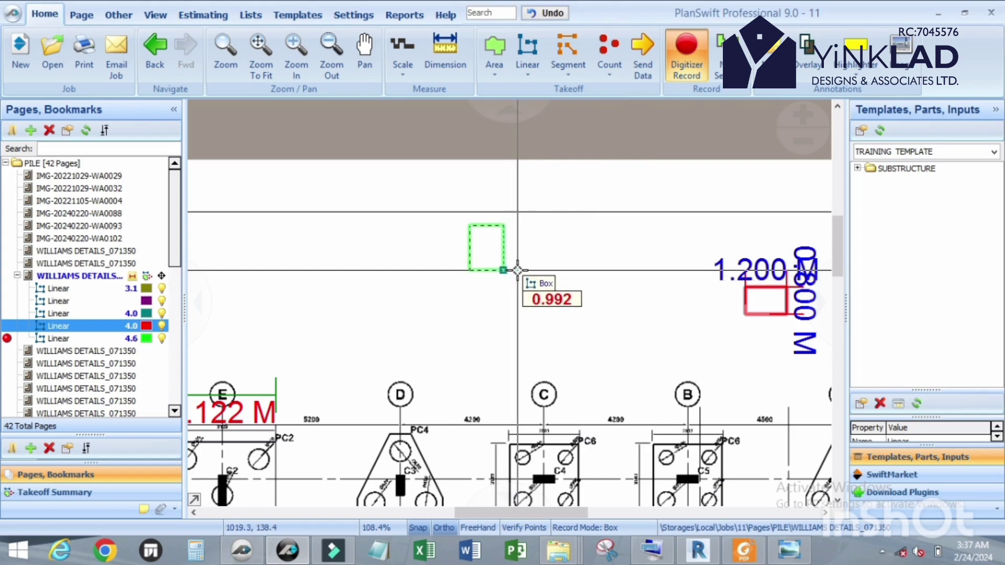
# Stop recording and delete the green box takeoff above the pile caps.
pyautogui.press('Escape')
pyautogui.click(470, 224)
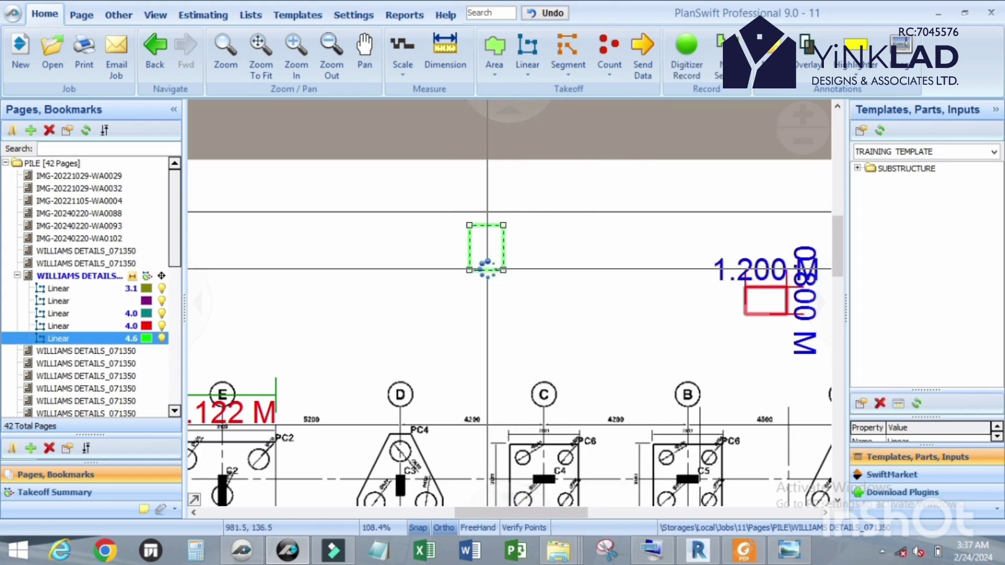
pyautogui.press('Delete')
# Start a new yellow linear takeoff above the pile caps with a first segment of 3 m at 0°.
pyautogui.click(527, 52)
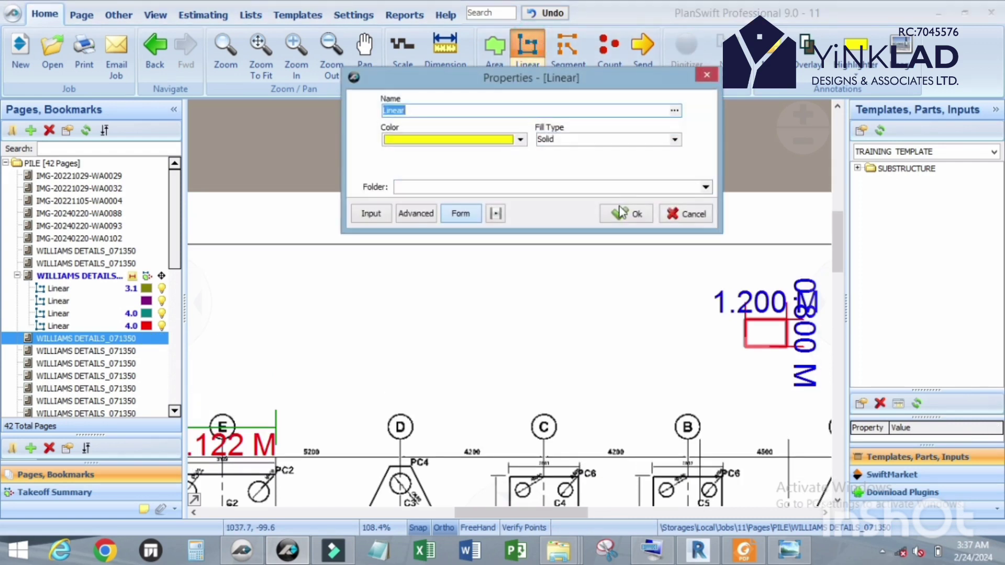
pyautogui.click(612, 212)
pyautogui.click(584, 529)
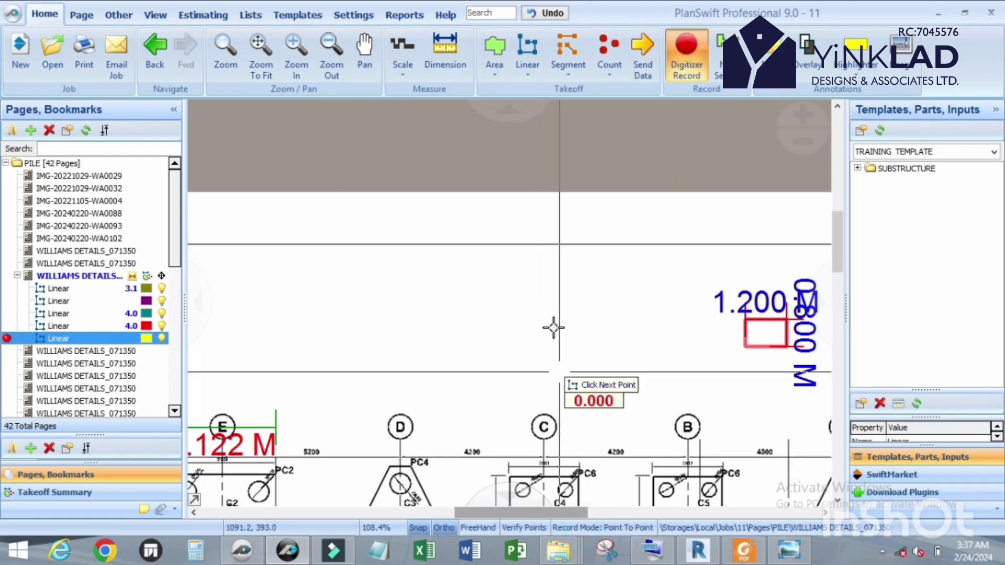
pyautogui.click(474, 265)
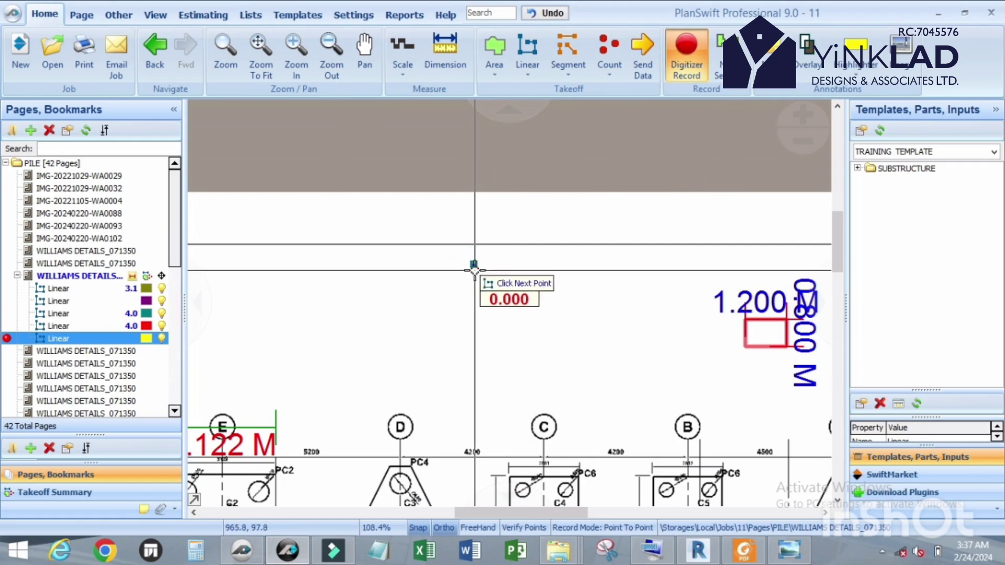
pyautogui.press('l')
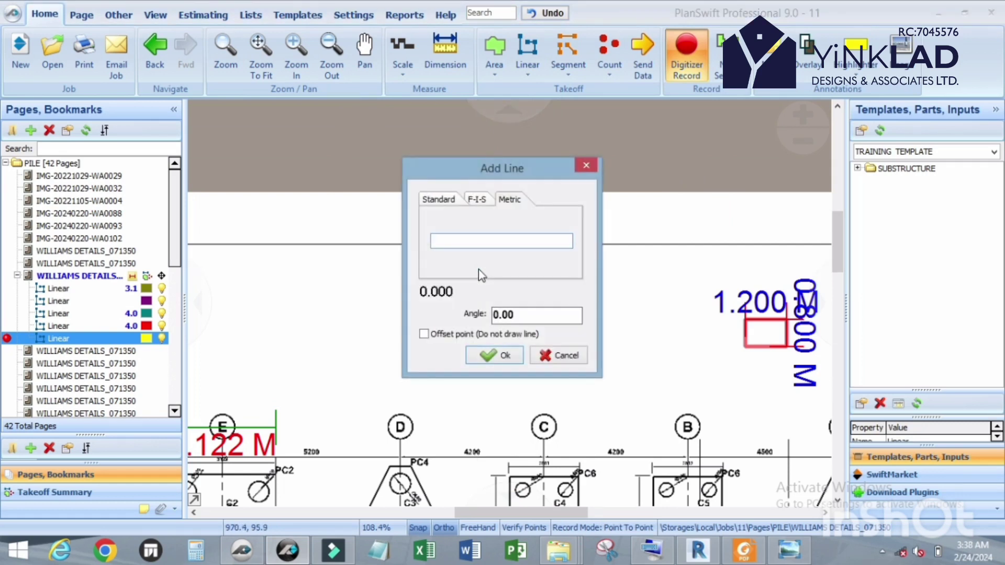
pyautogui.write('3.9')
pyautogui.press('Return')
pyautogui.click(577, 265)
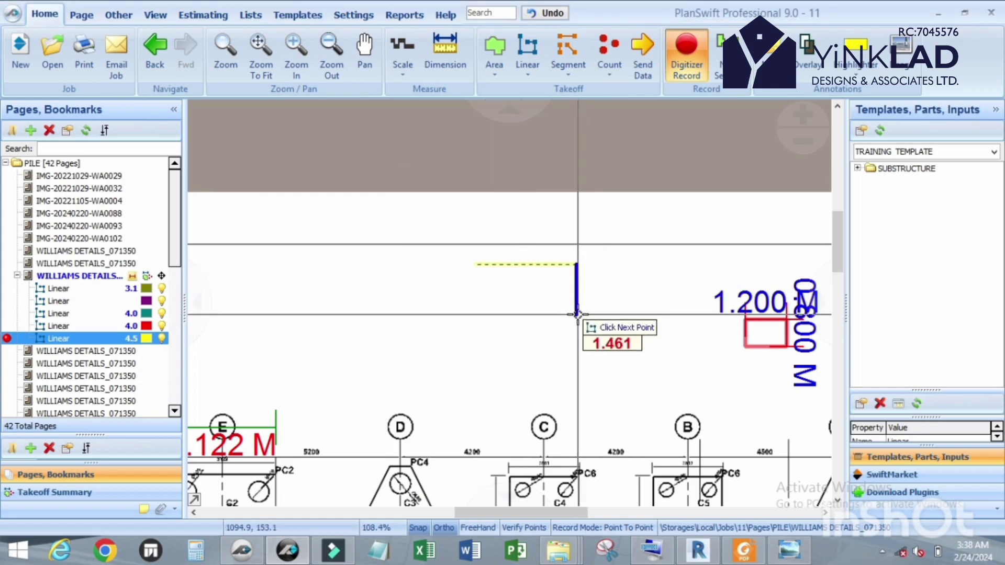
# Continue the yellow takeoff with a 2 m segment at 270° and a 4 m segment at 0°.
pyautogui.write('l')
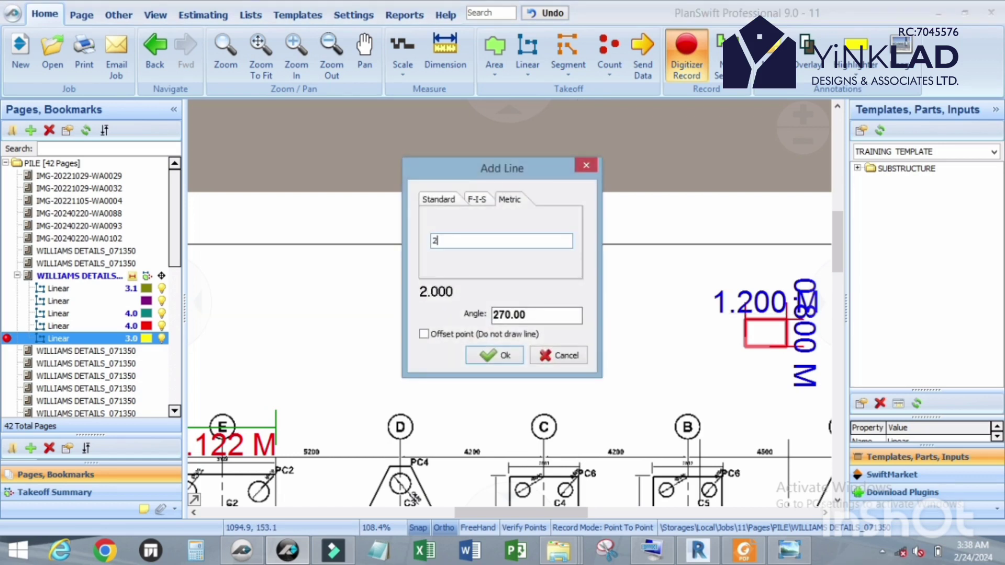
pyautogui.write('2')
pyautogui.press('Return')
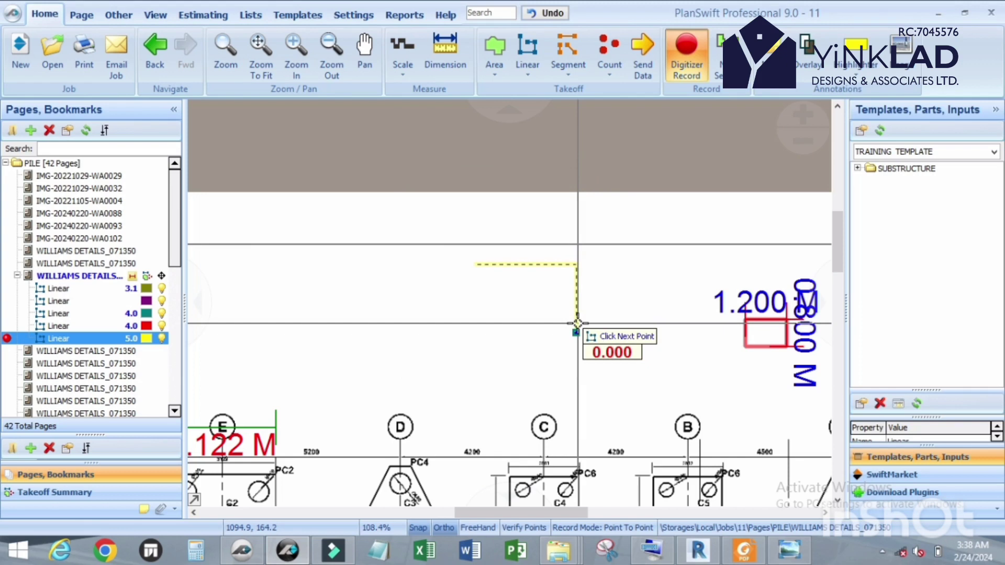
pyautogui.press('l')
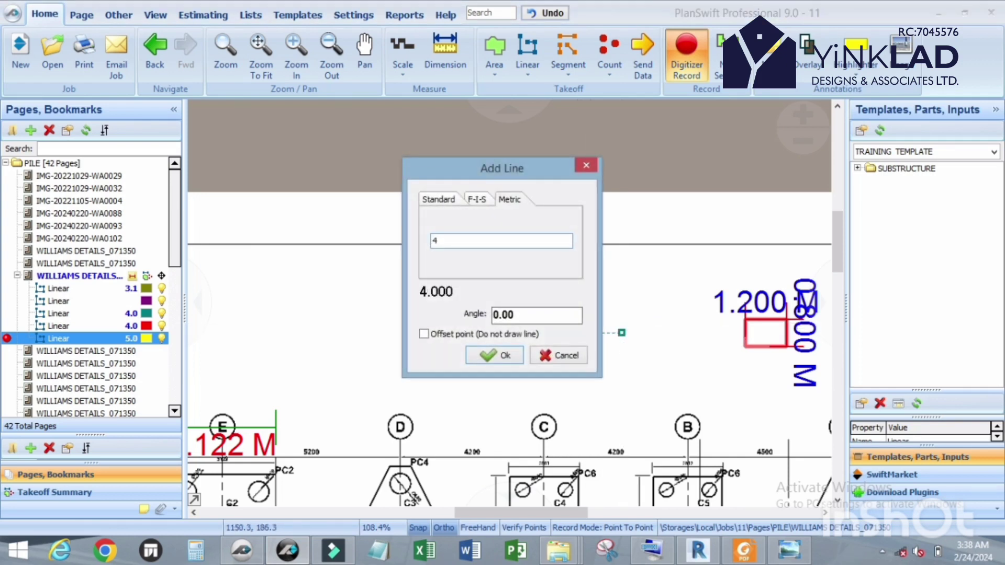
pyautogui.write('4')
pyautogui.press('Return')
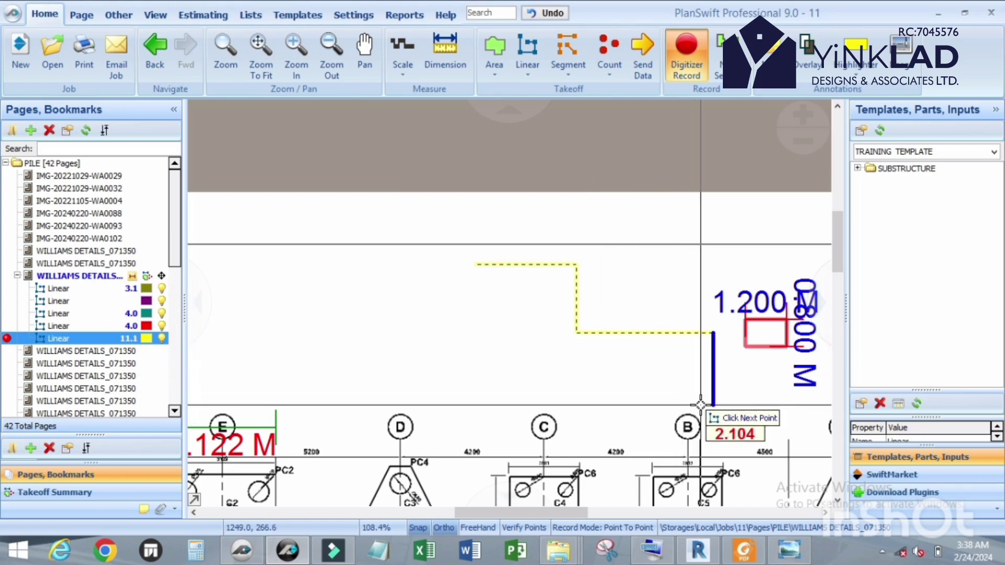
# Extend the yellow takeoff 7 m at 270°, then 11 m horizontally to the left.
pyautogui.press('l')
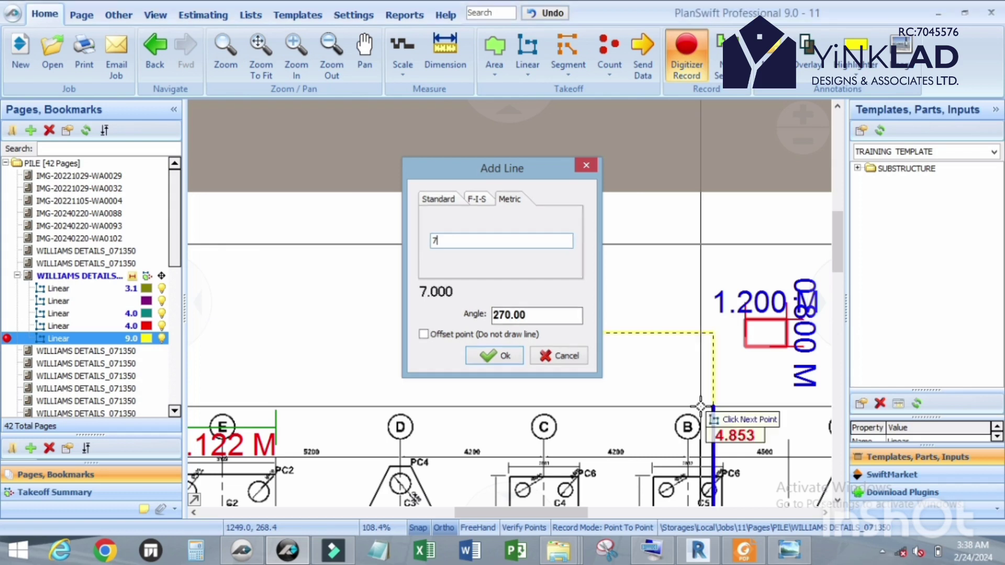
pyautogui.write('7')
pyautogui.press('Return')
pyautogui.scroll(-3, 713, 416)
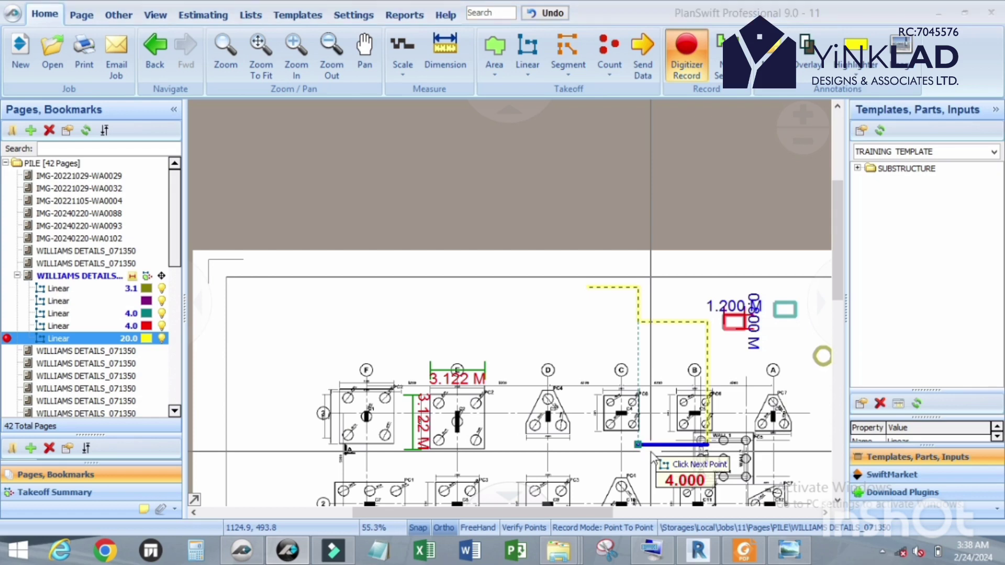
pyautogui.press('l')
pyautogui.write('11')
pyautogui.press('Return')
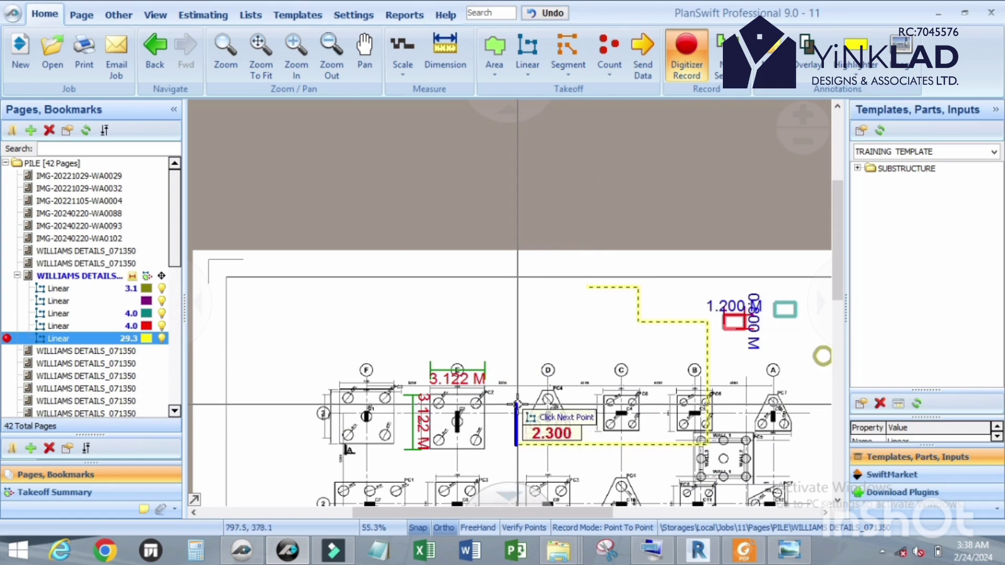
# Add 5 m at 90° and 4 m at 0° to the yellow takeoff, then close the outline at its starting point.
pyautogui.press('l')
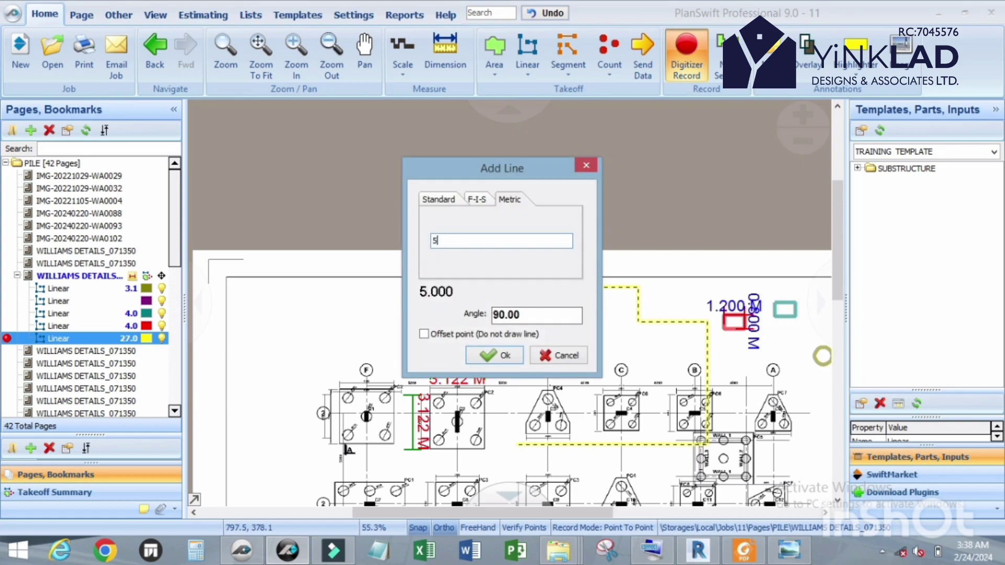
pyautogui.write('5')
pyautogui.press('Return')
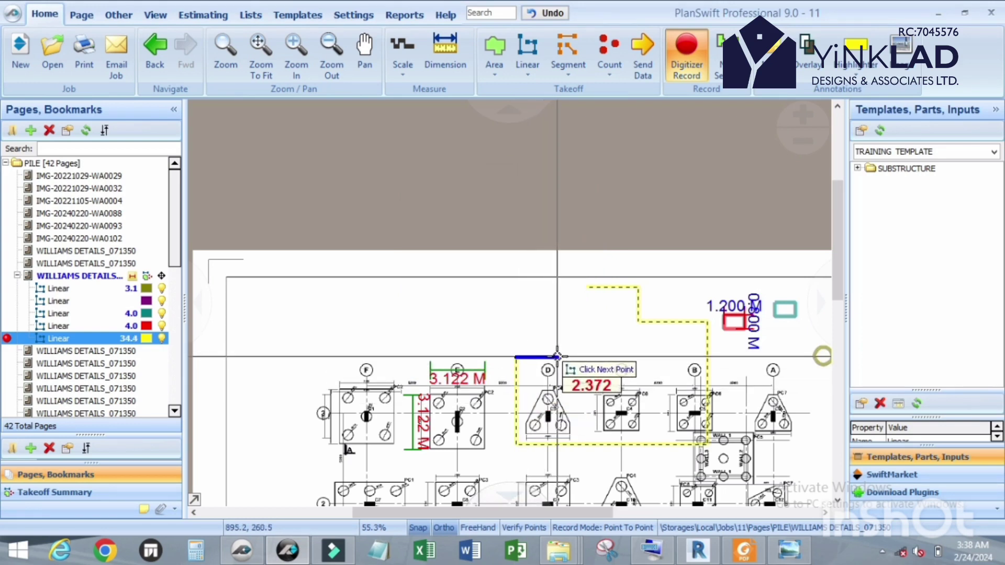
pyautogui.press('l')
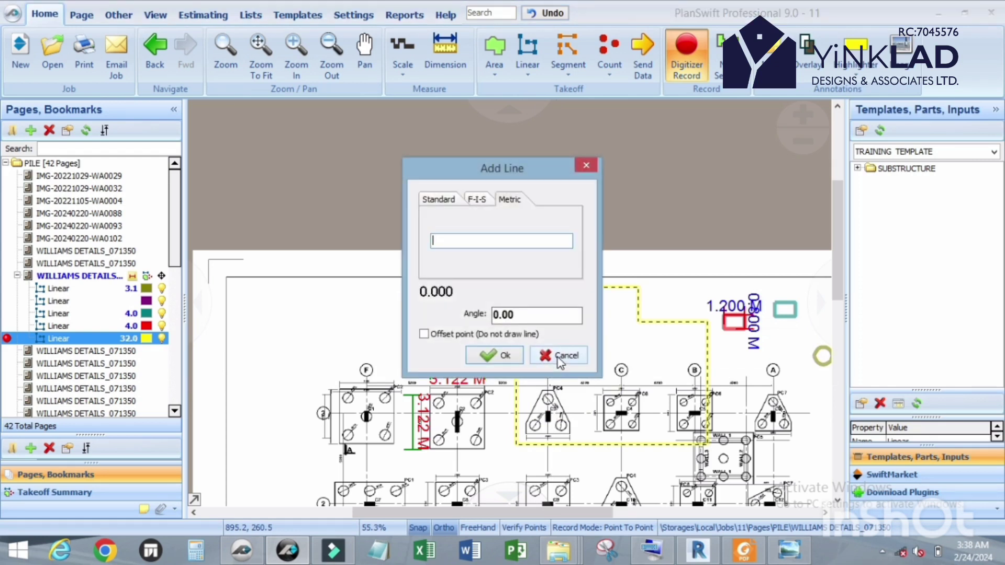
pyautogui.press('Return')
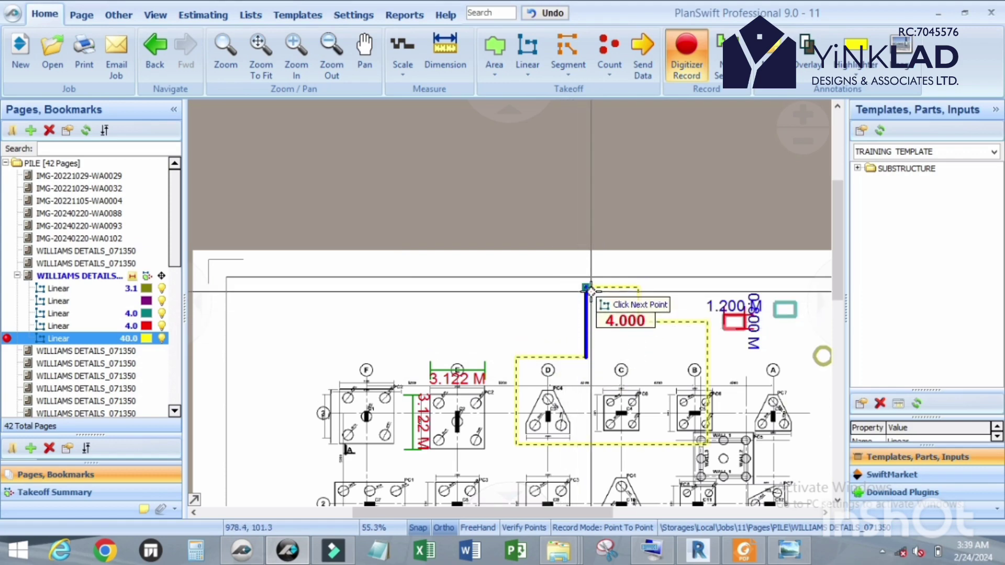
pyautogui.scroll(3, 592, 290)
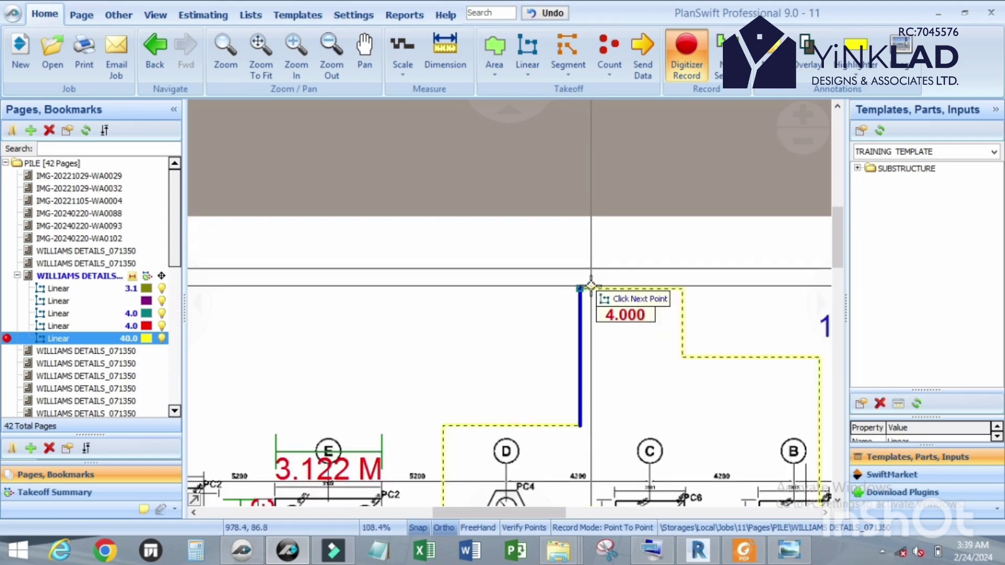
pyautogui.click(580, 288)
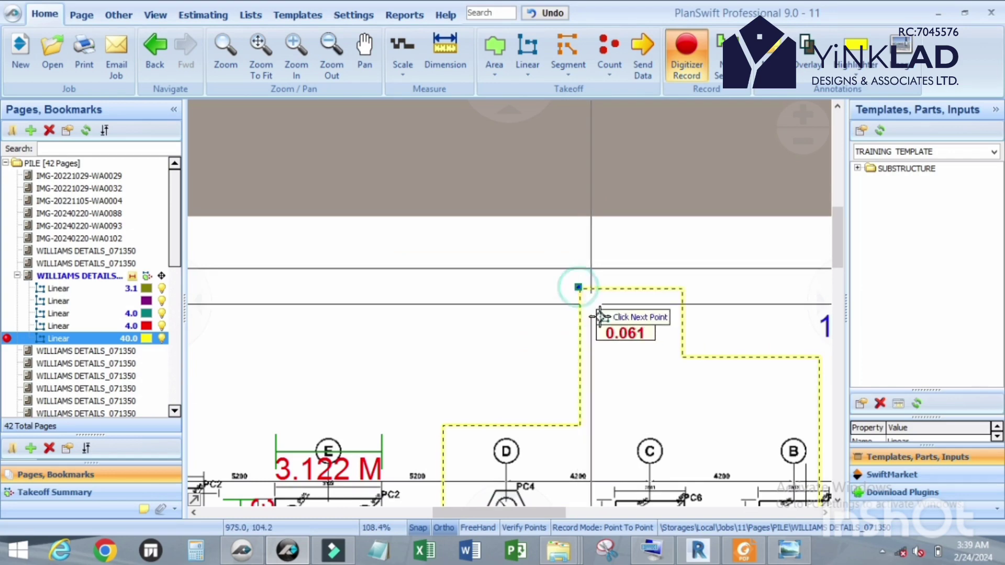
pyautogui.scroll(-5, 411, 213)
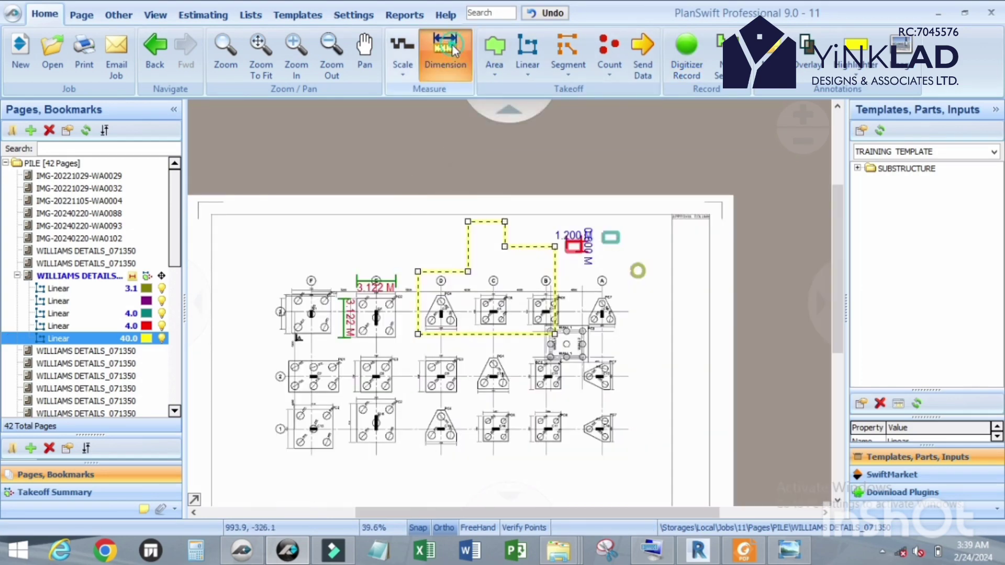
# Dimension the yellow outline's top edge, the short vertical edge on its right and the adjoining right-hand horizontal step.
pyautogui.click(445, 52)
pyautogui.scroll(4, 495, 212)
pyautogui.click(448, 220)
pyautogui.scroll(-1, 449, 220)
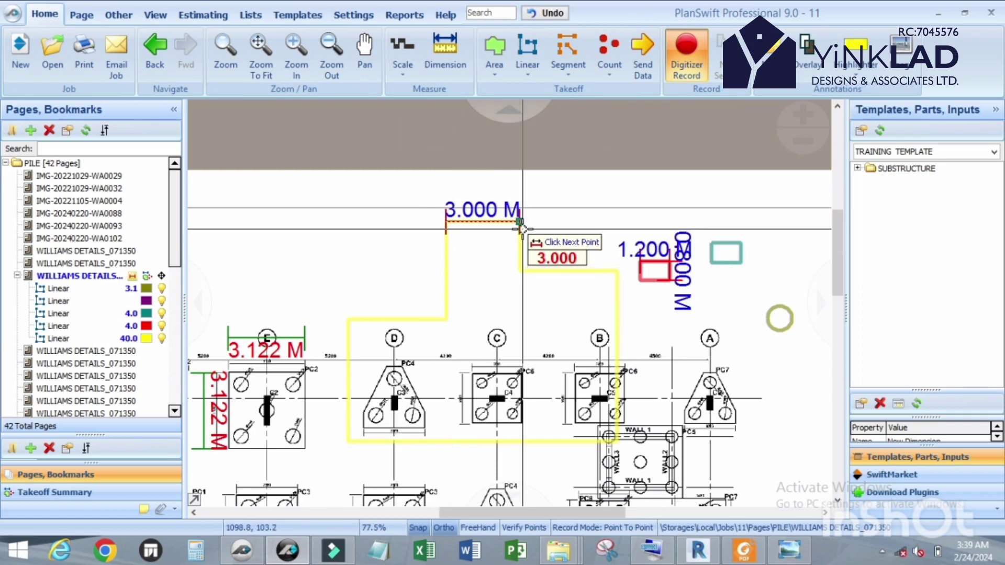
pyautogui.click(521, 226)
pyautogui.click(518, 271)
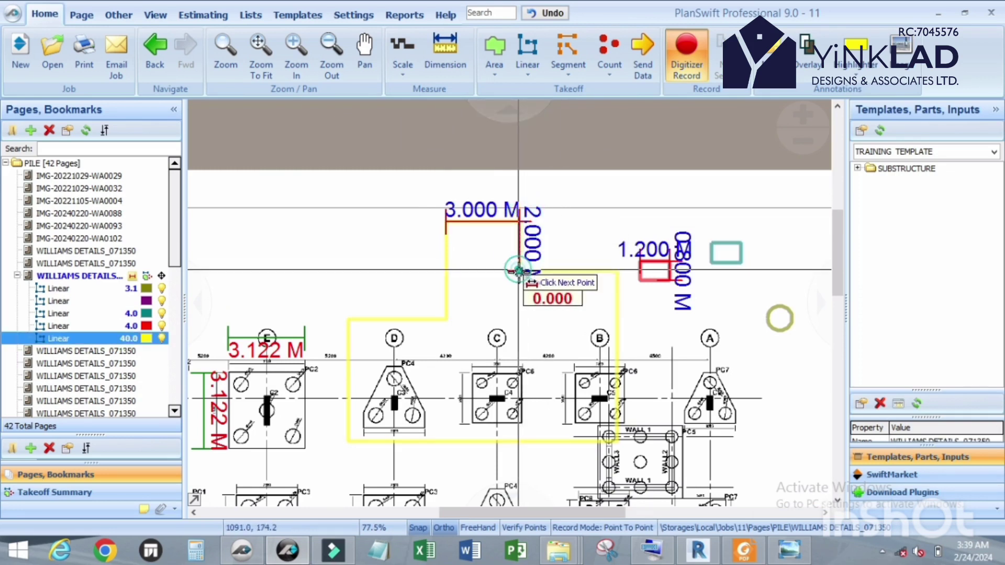
pyautogui.click(615, 282)
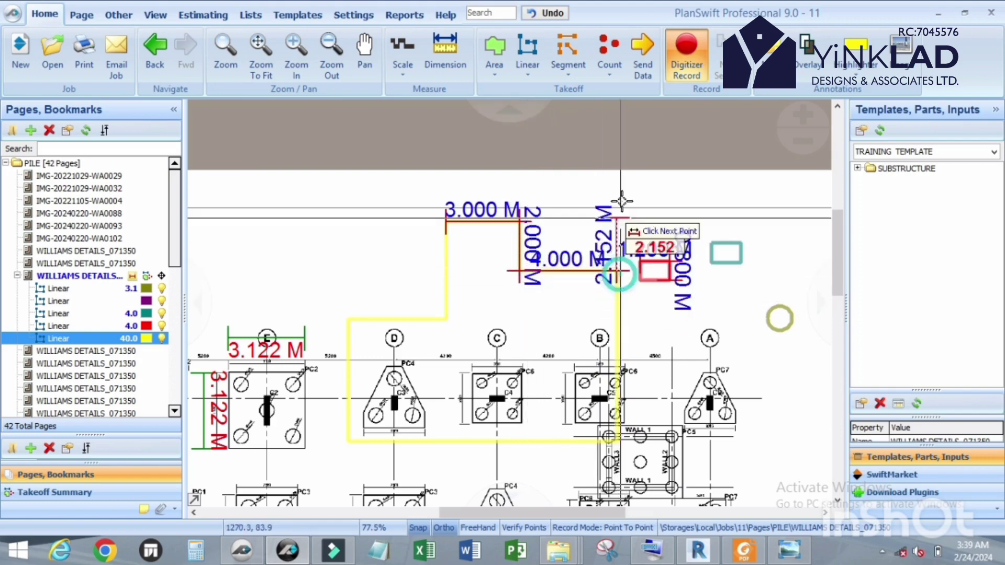
# Dimension the yellow outline's remaining edges, from the long right side around the bottom and left sides to the top-left corner.
pyautogui.scroll(-2, 621, 262)
pyautogui.click(619, 326)
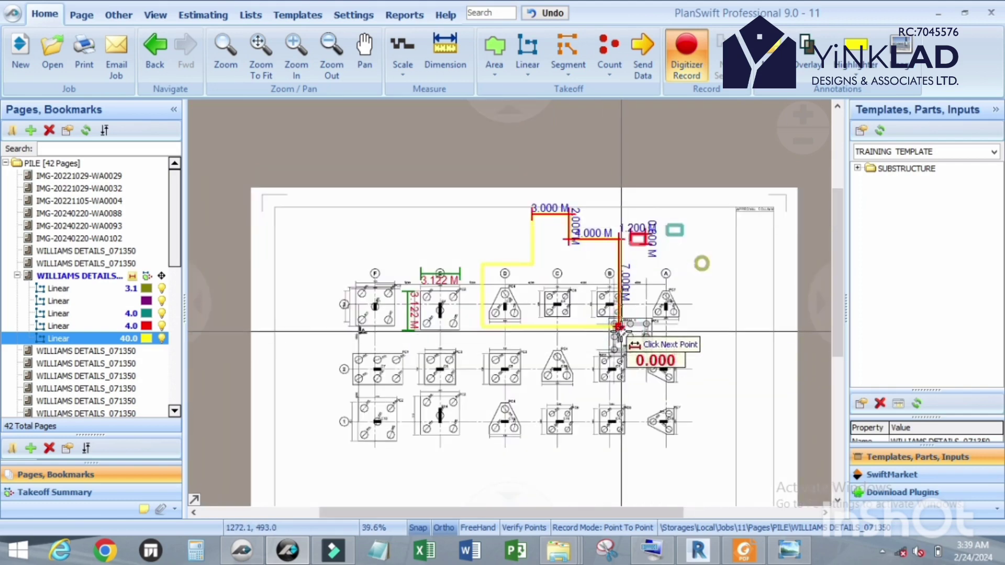
pyautogui.click(482, 327)
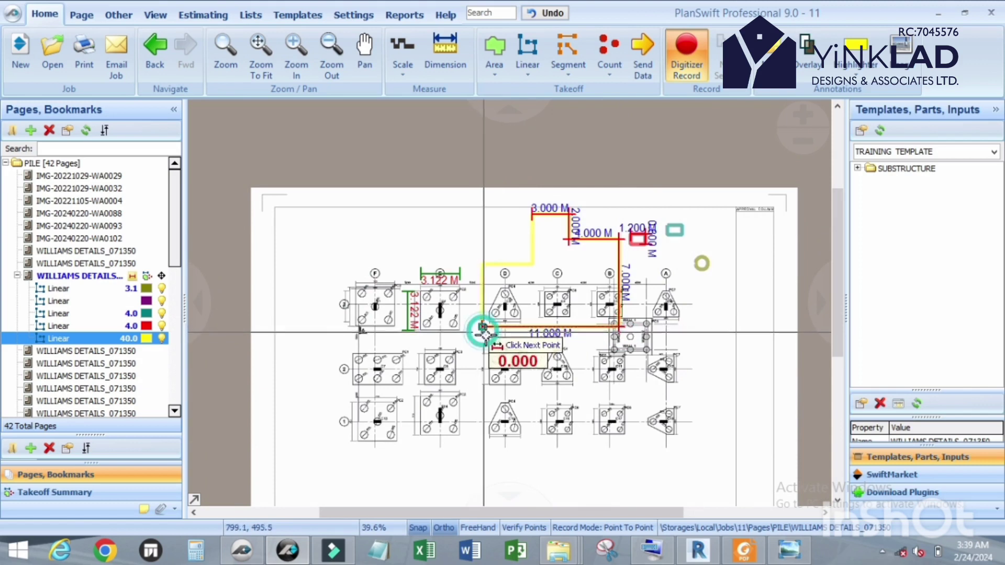
pyautogui.click(482, 264)
pyautogui.click(529, 264)
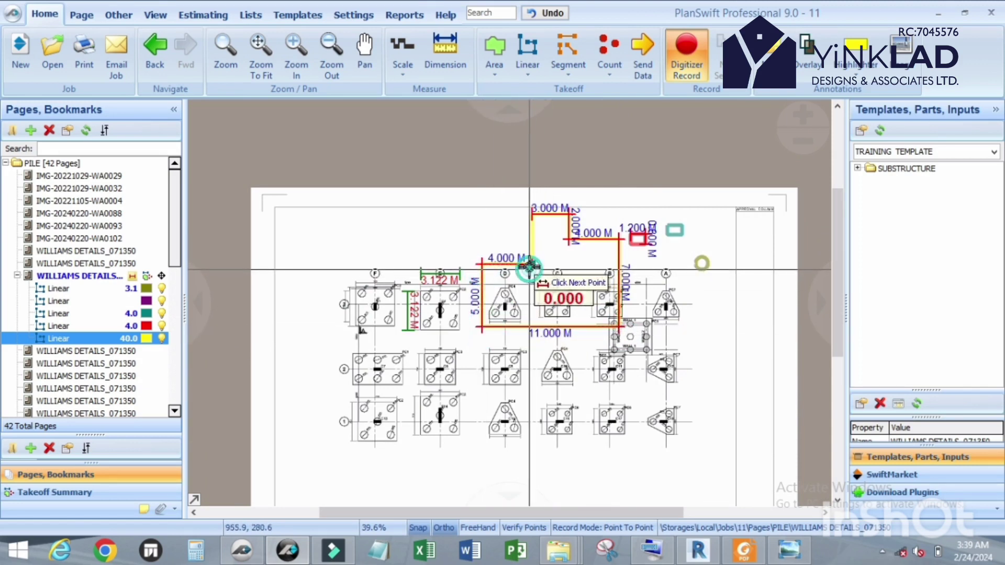
pyautogui.click(532, 214)
pyautogui.press('Escape')
# Dimension the olive circle's diameter vertically and horizontally.
pyautogui.scroll(4, 615, 257)
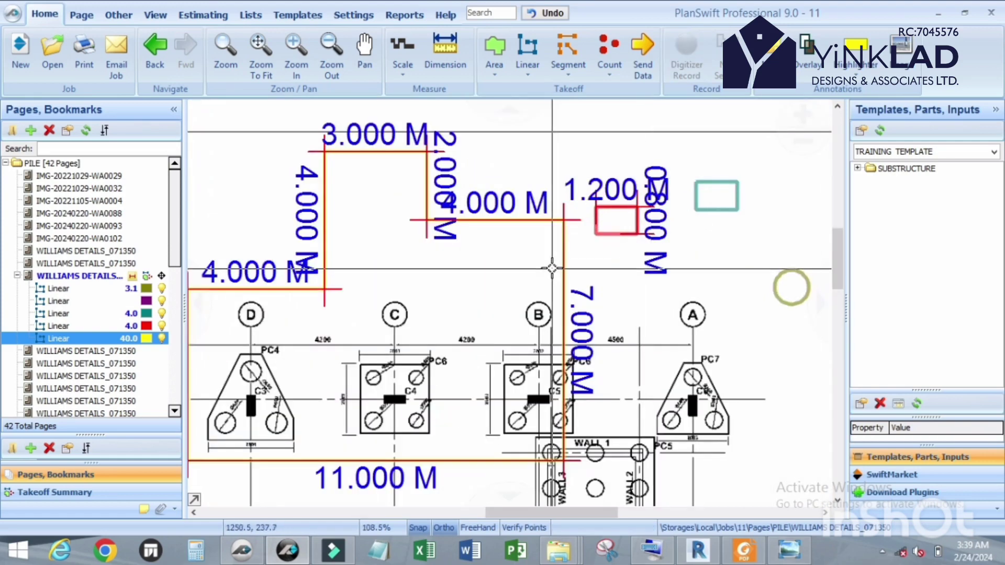
pyautogui.scroll(-4, 552, 269)
pyautogui.scroll(4, 551, 256)
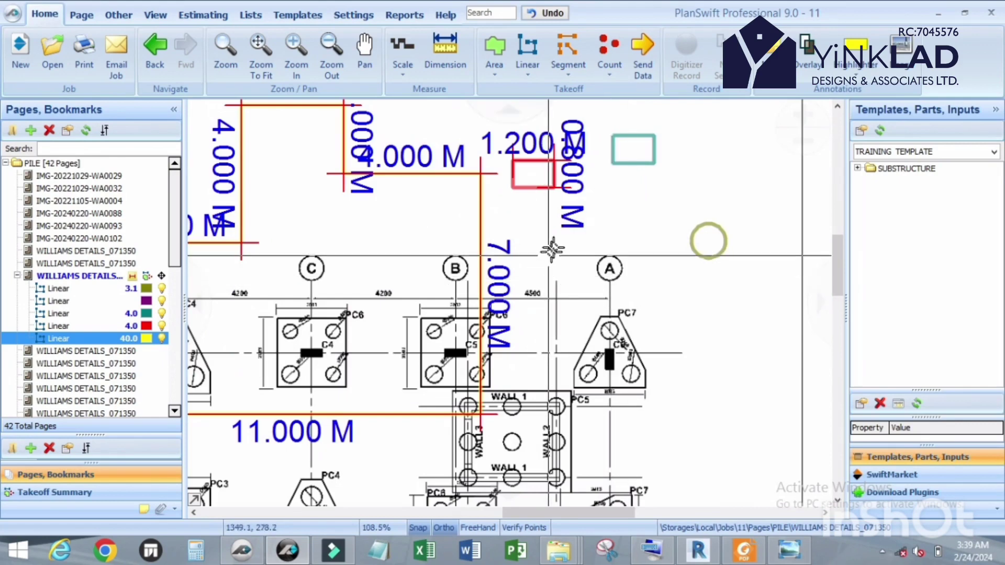
pyautogui.scroll(-4, 661, 263)
pyautogui.scroll(4, 661, 262)
pyautogui.click(445, 47)
pyautogui.click(604, 205)
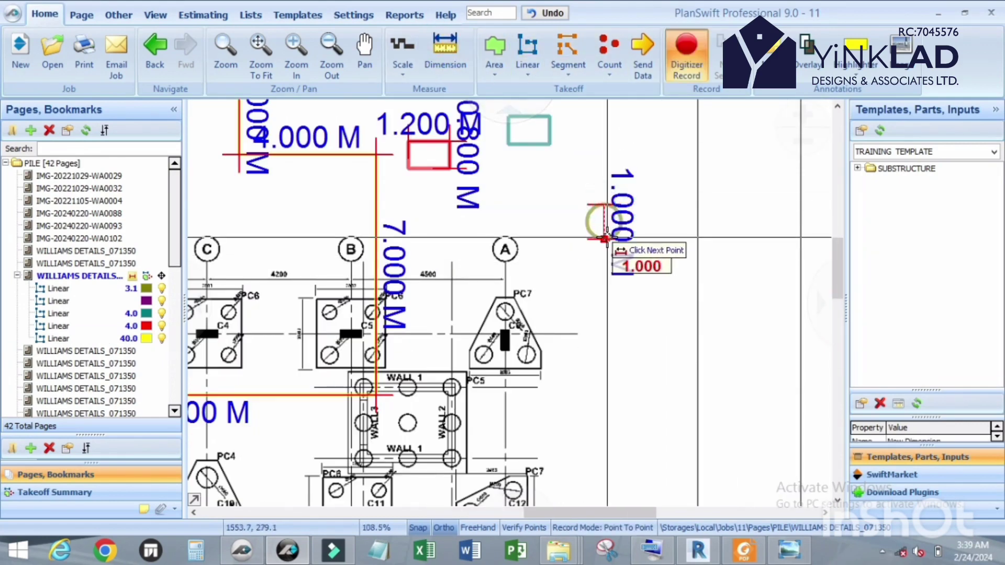
pyautogui.click(606, 239)
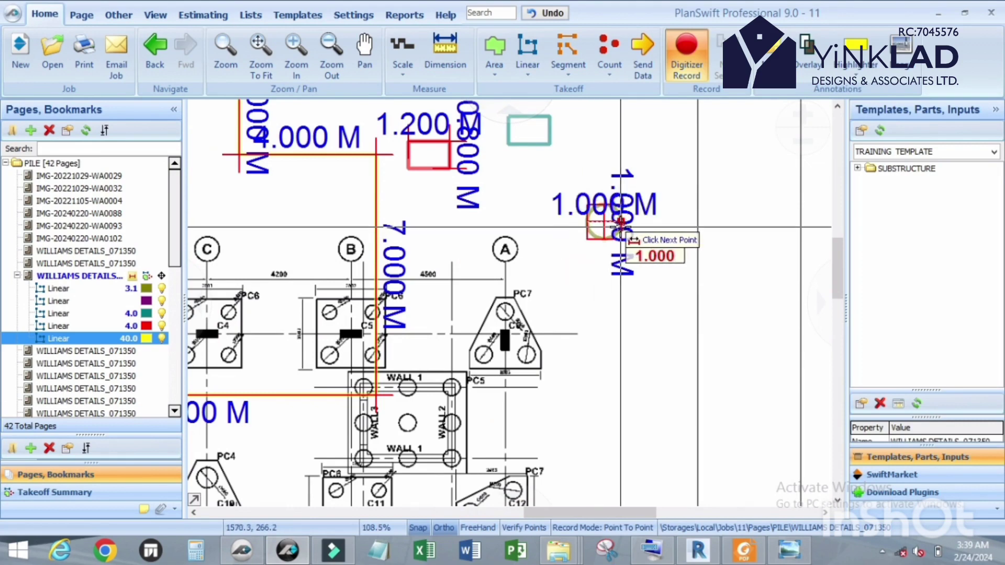
pyautogui.press('Escape')
# Examine the dimensioned yellow outline, rectangles and circle against the pile cap layout.
pyautogui.scroll(-4, 696, 236)
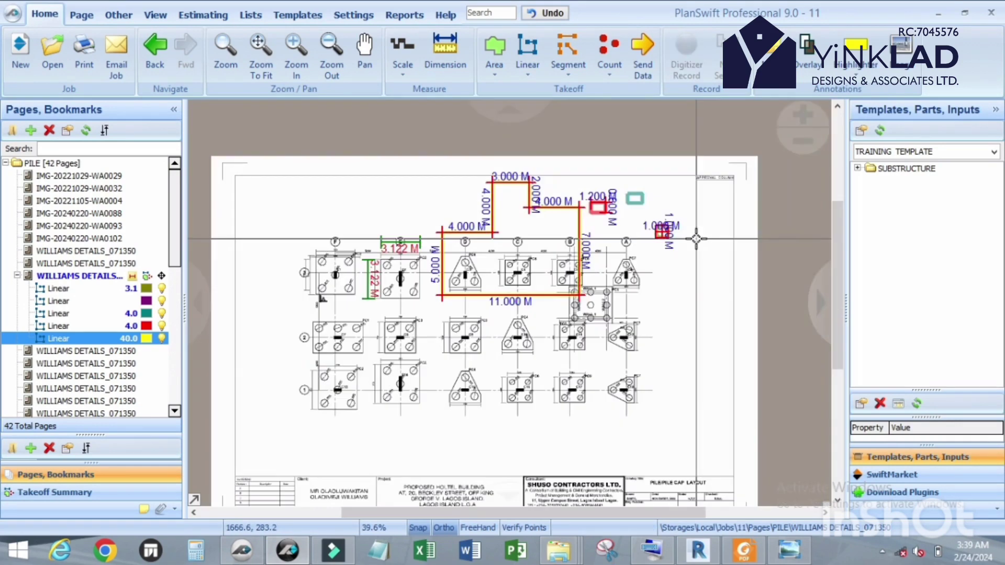
pyautogui.scroll(4, 671, 223)
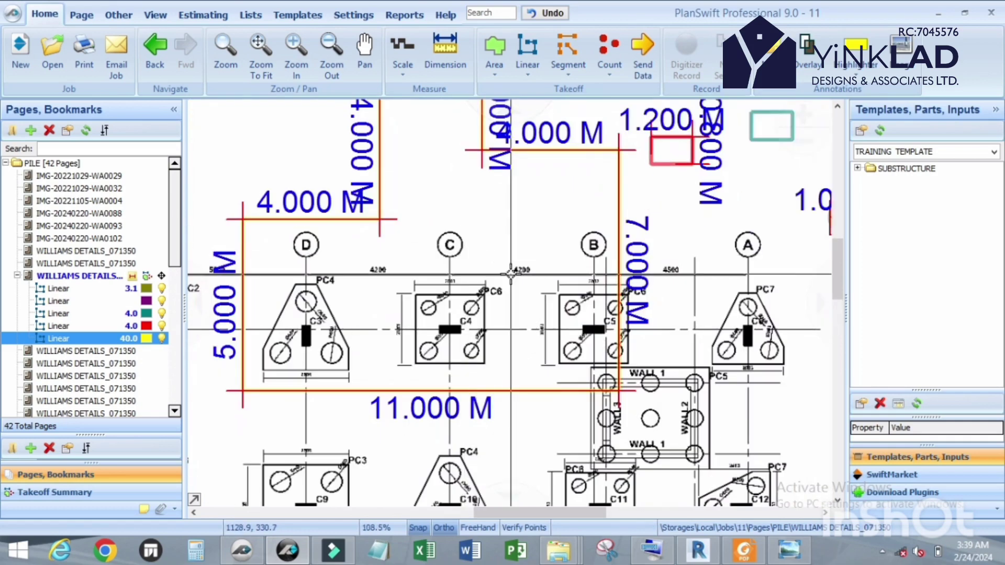
pyautogui.scroll(-4, 628, 188)
pyautogui.scroll(2, 672, 241)
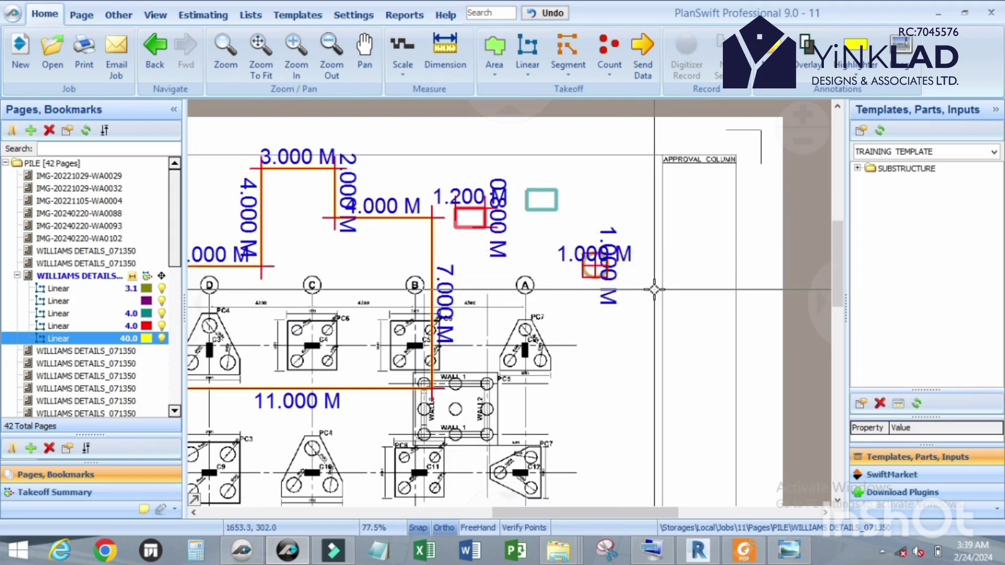
pyautogui.scroll(-2, 620, 269)
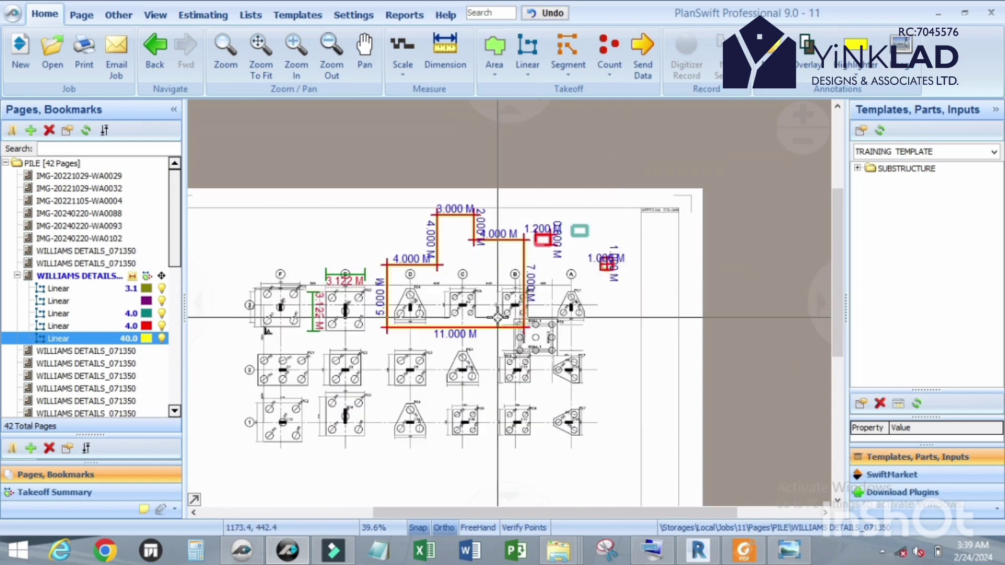
pyautogui.scroll(1, 529, 278)
pyautogui.scroll(-1, 529, 277)
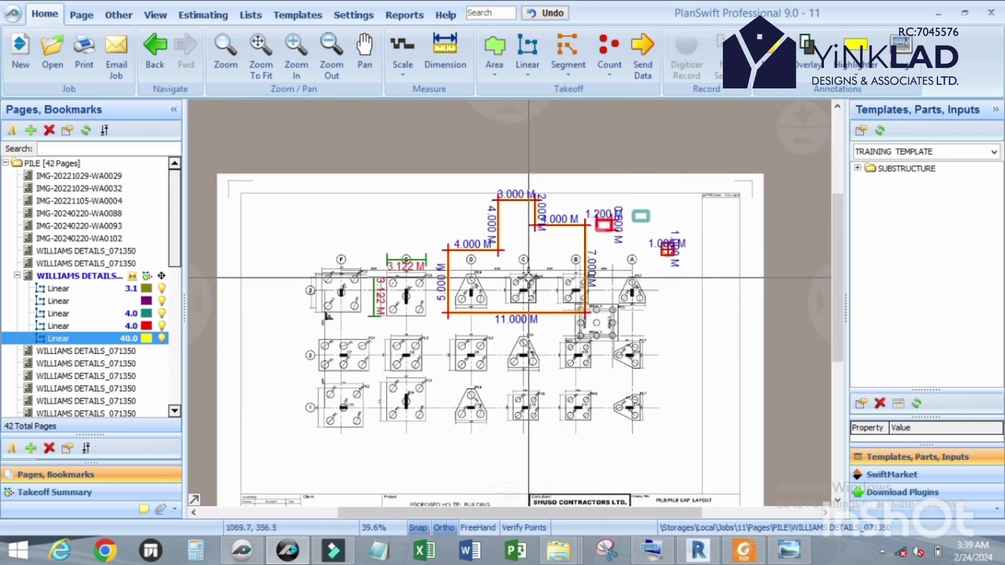
pyautogui.scroll(1, 732, 367)
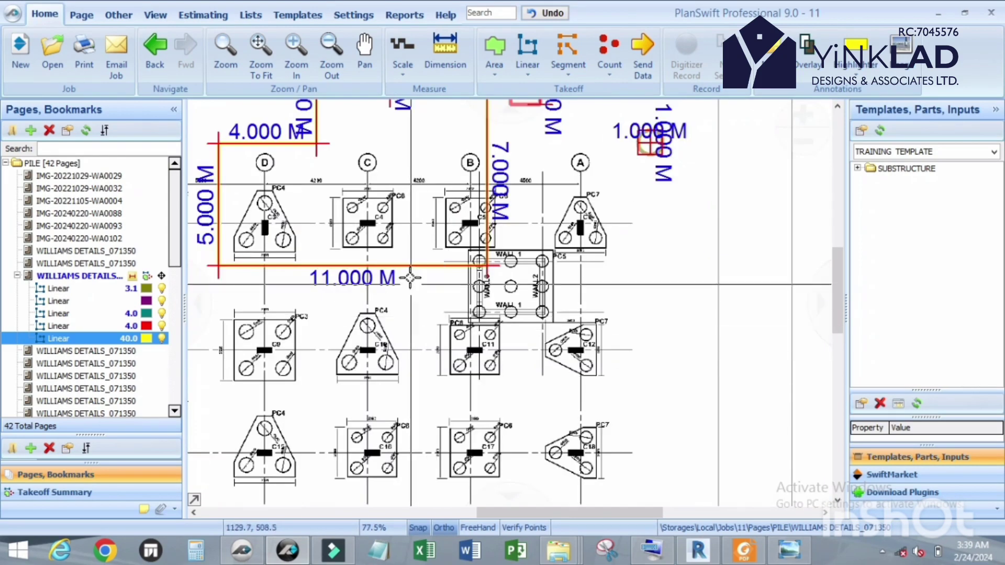
pyautogui.scroll(-1, 477, 316)
pyautogui.scroll(1, 539, 291)
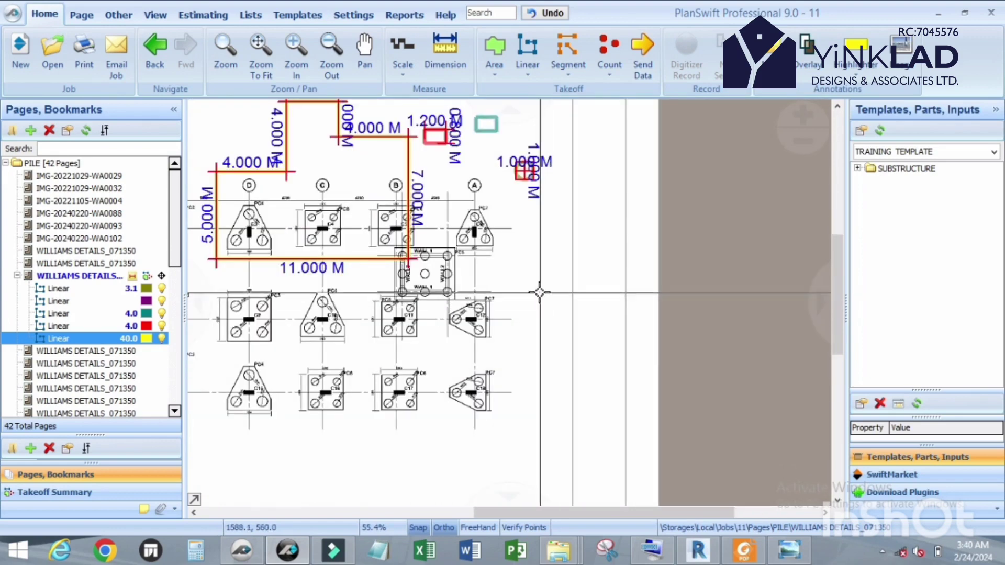
pyautogui.scroll(1, 539, 291)
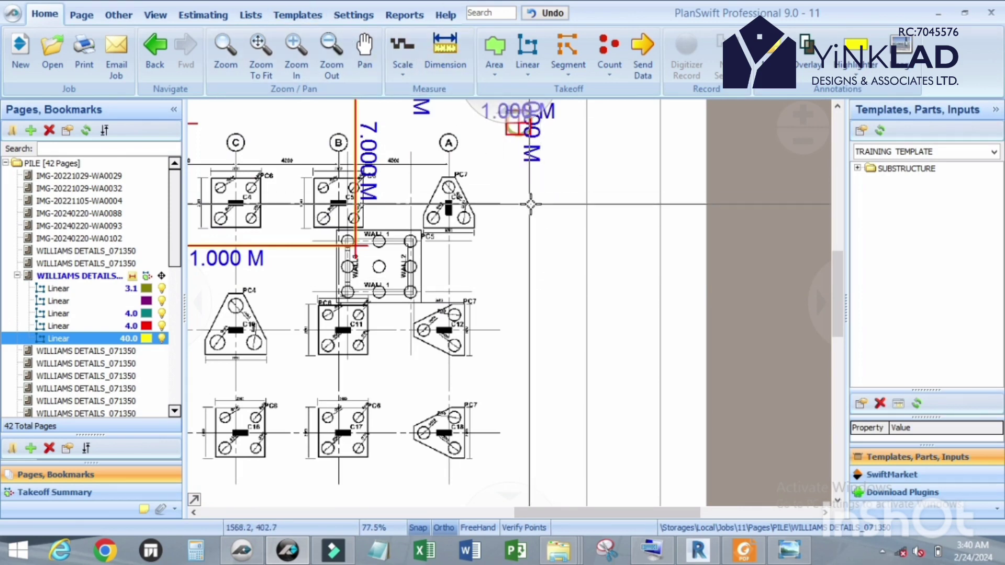
pyautogui.click(446, 49)
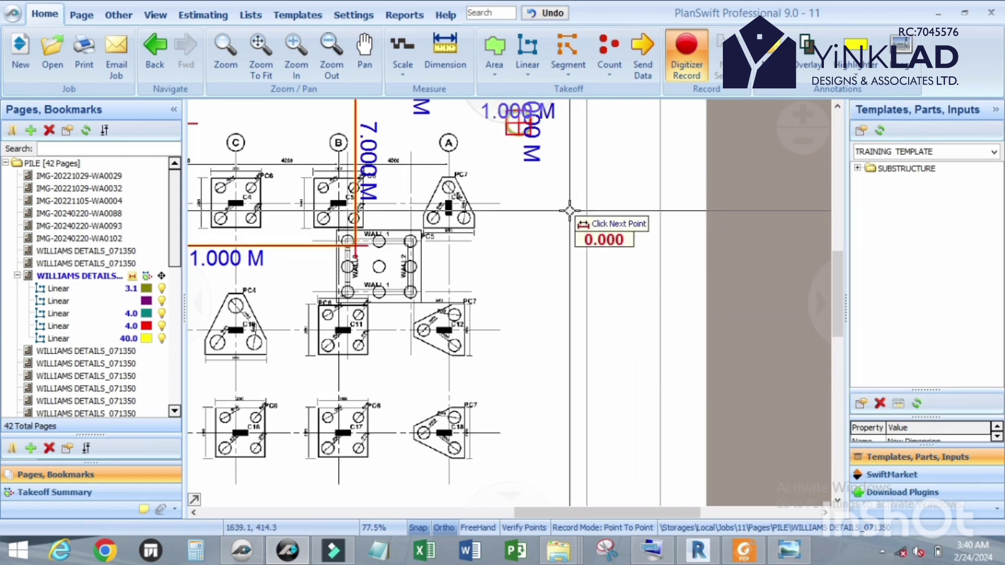
pyautogui.click(538, 217)
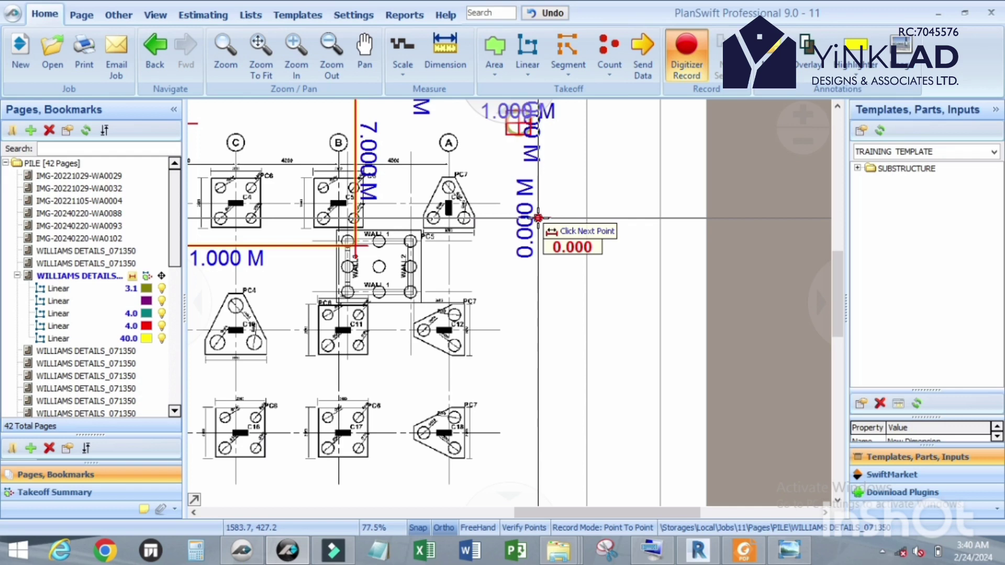
pyautogui.write('l')
pyautogui.write('1.2')
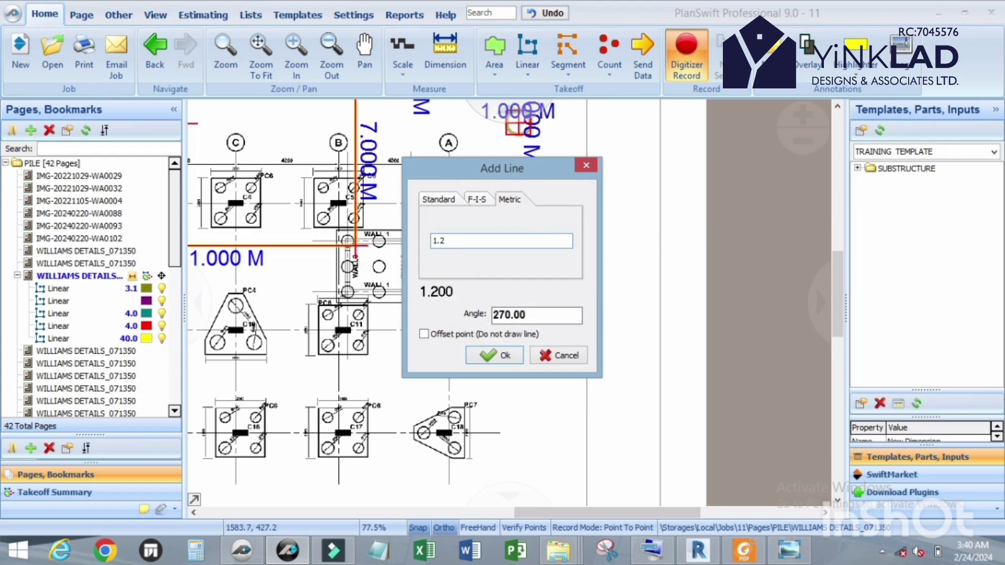
pyautogui.press('Return')
pyautogui.scroll(3, 558, 246)
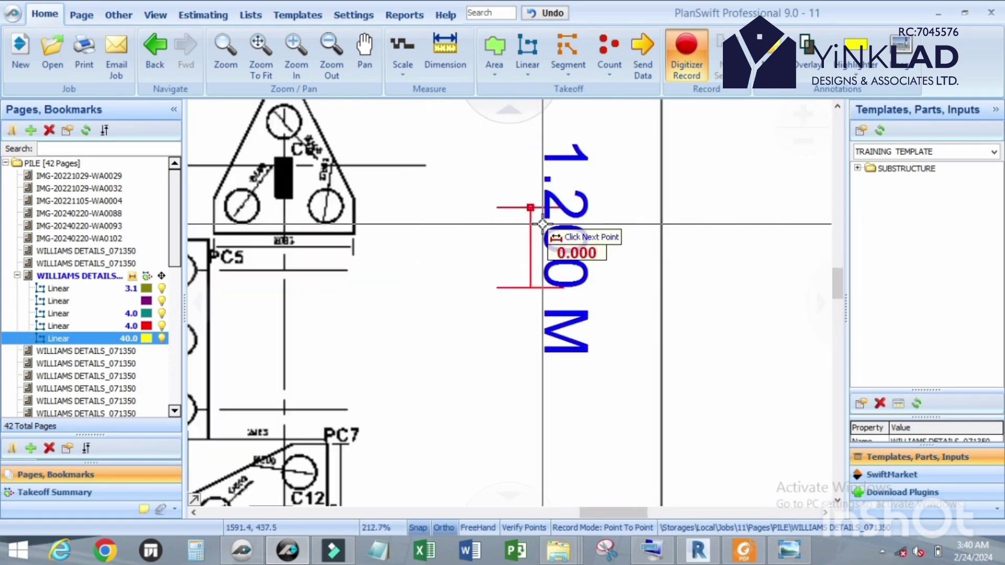
pyautogui.scroll(-4, 559, 246)
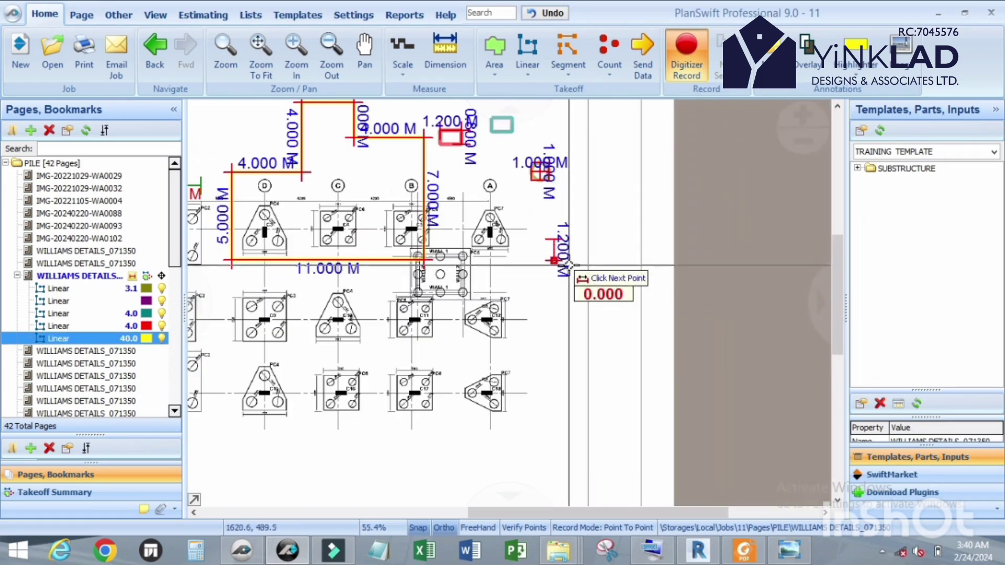
pyautogui.scroll(2, 566, 265)
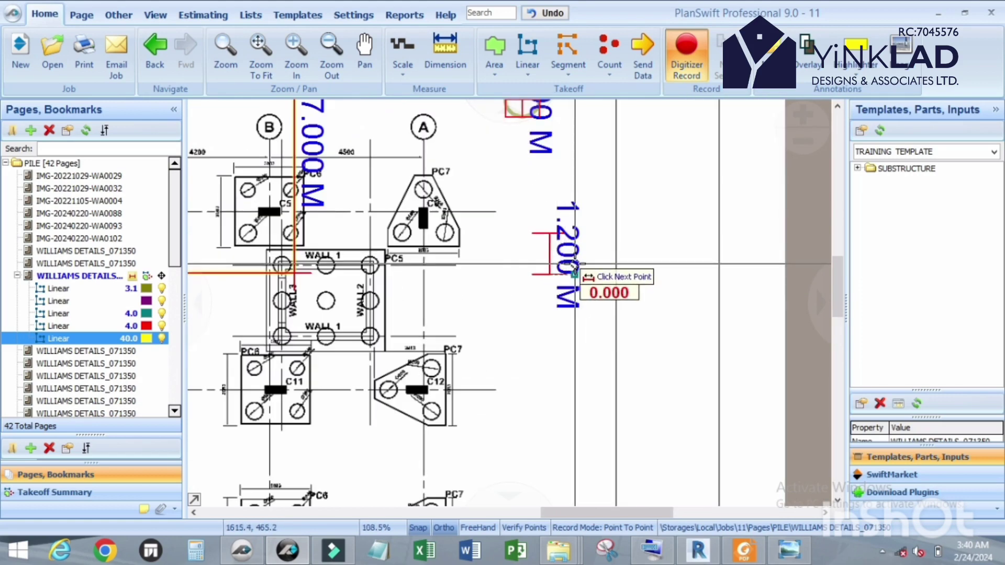
pyautogui.press('Escape')
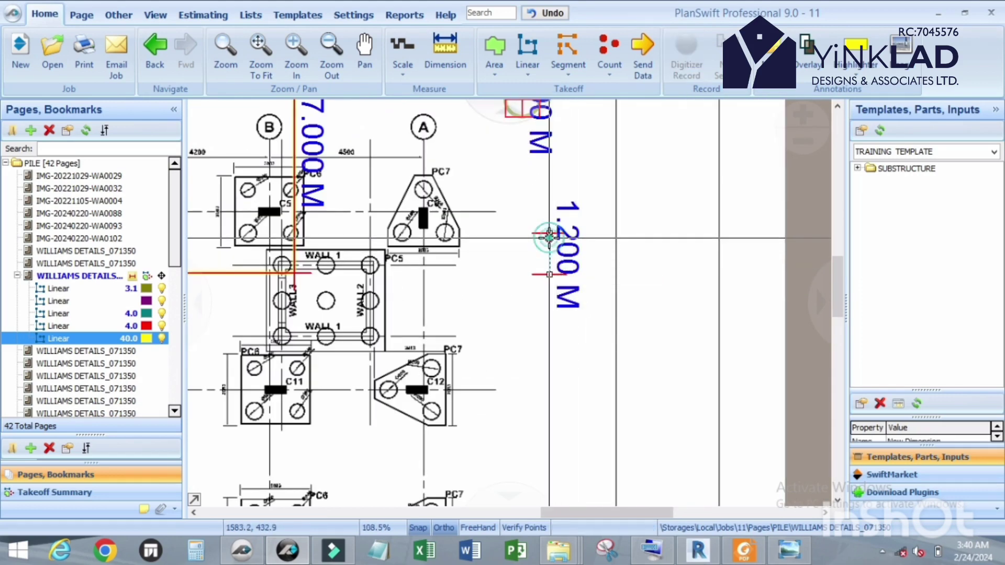
pyautogui.scroll(1, 549, 237)
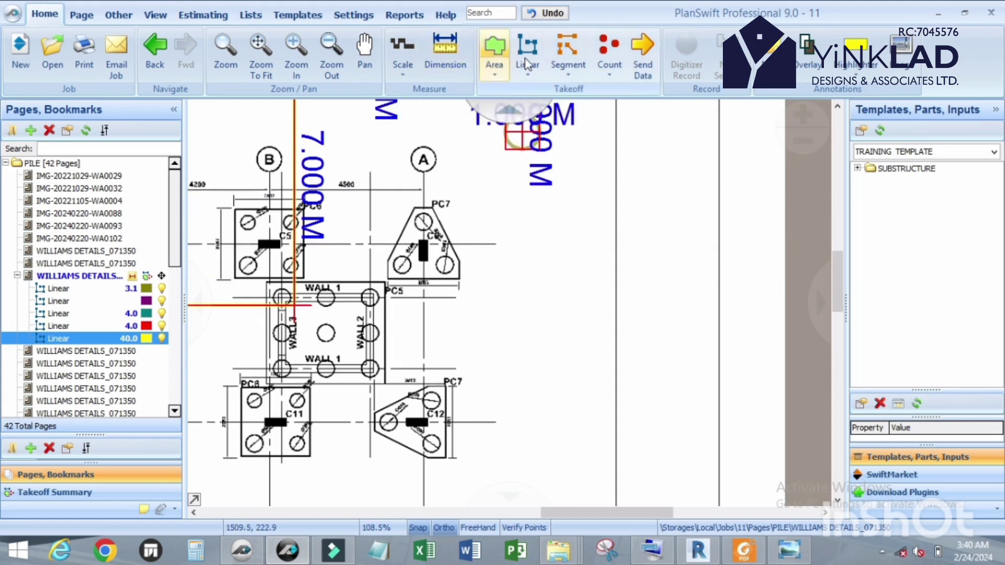
# Draw a vertical 10 m dimension line downward at a 270° angle in the blank area east of grid line A.
pyautogui.click(444, 53)
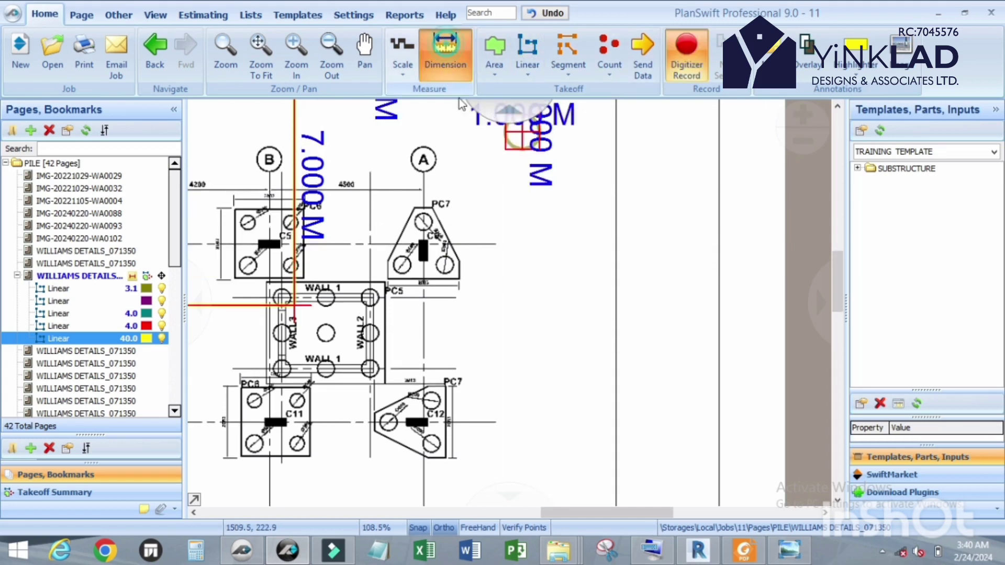
pyautogui.click(559, 274)
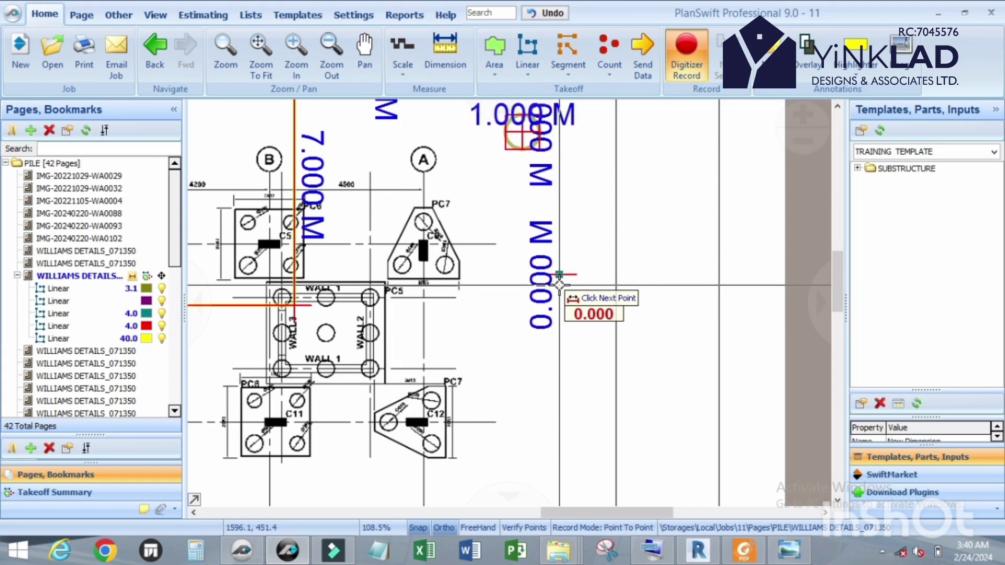
pyautogui.press('l')
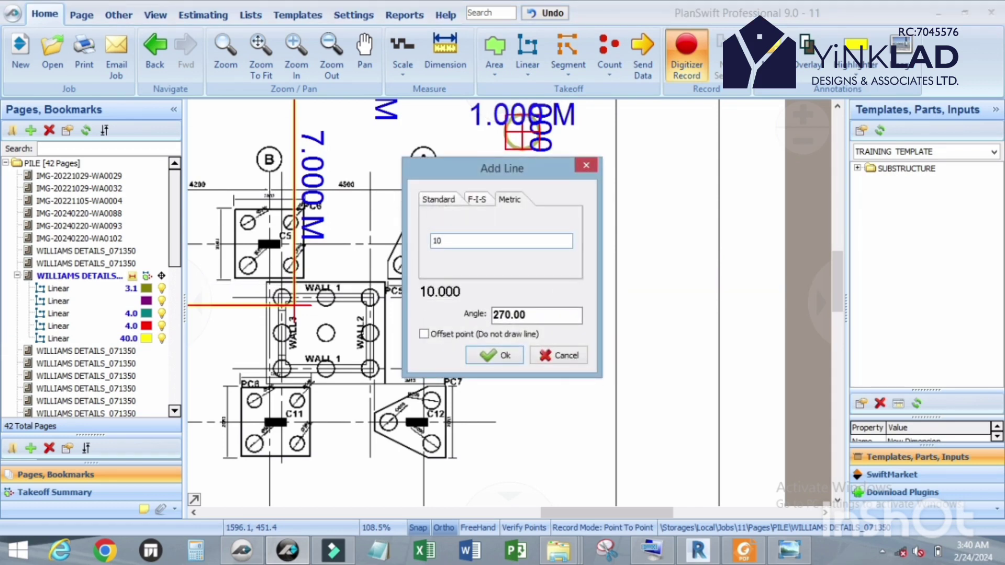
pyautogui.press('Return')
pyautogui.scroll(-3, 566, 301)
pyautogui.scroll(2, 584, 358)
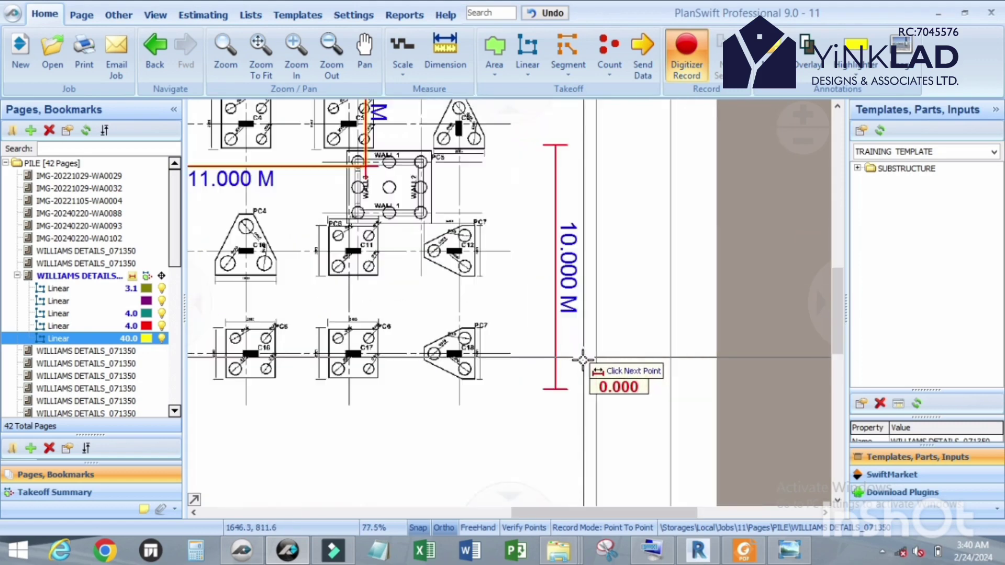
# Add two horizontal 5 m dimension lines from the lower end of the 10 m line, one at 0° and one at 180°.
pyautogui.click(556, 389)
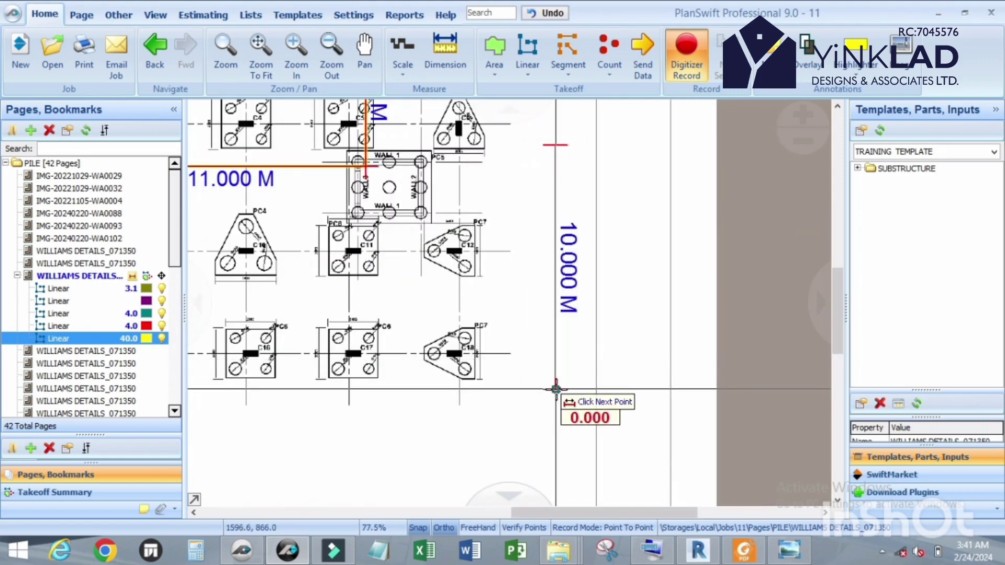
pyautogui.scroll(4, 555, 388)
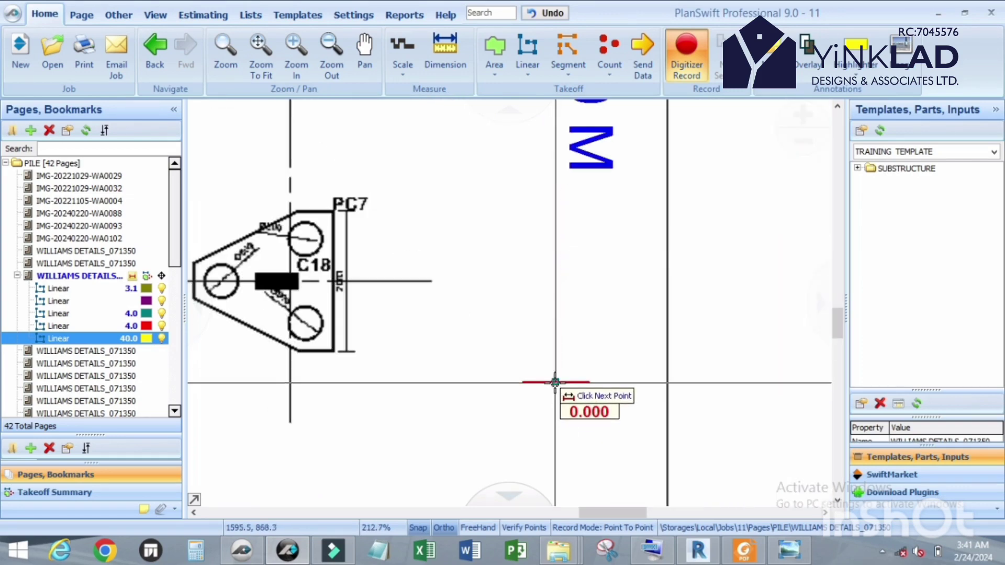
pyautogui.scroll(-4, 556, 383)
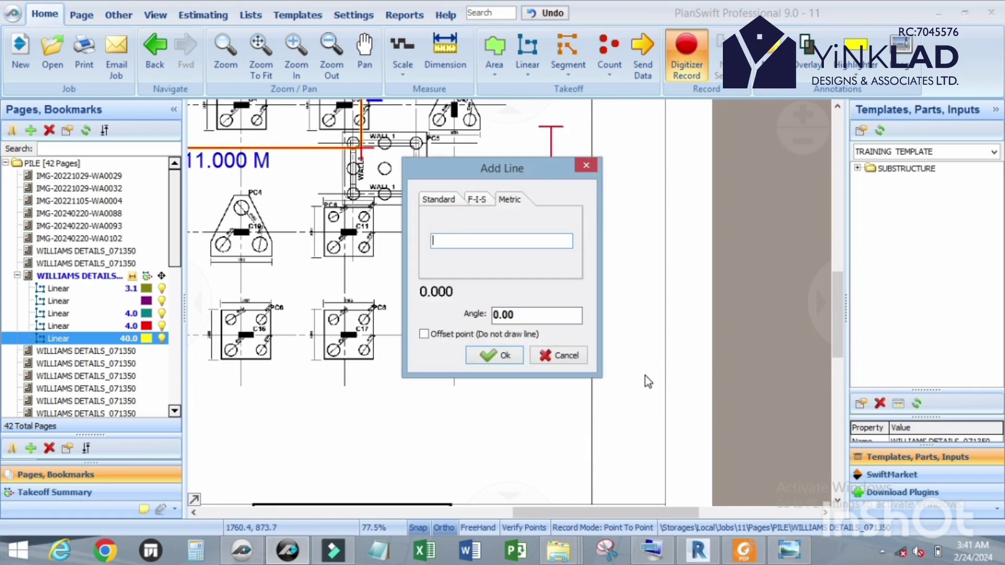
pyautogui.press('Return')
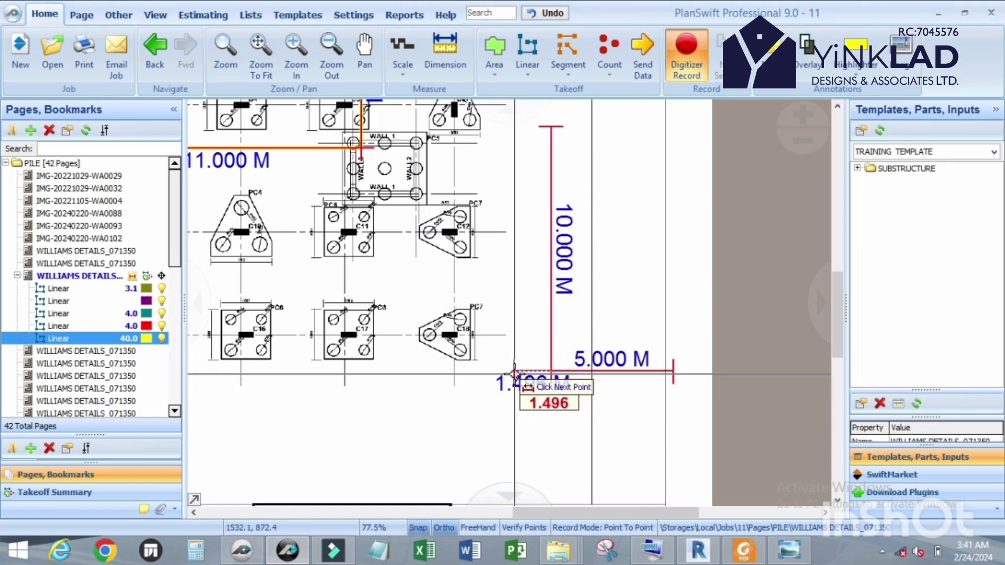
pyautogui.write('l')
pyautogui.write('5')
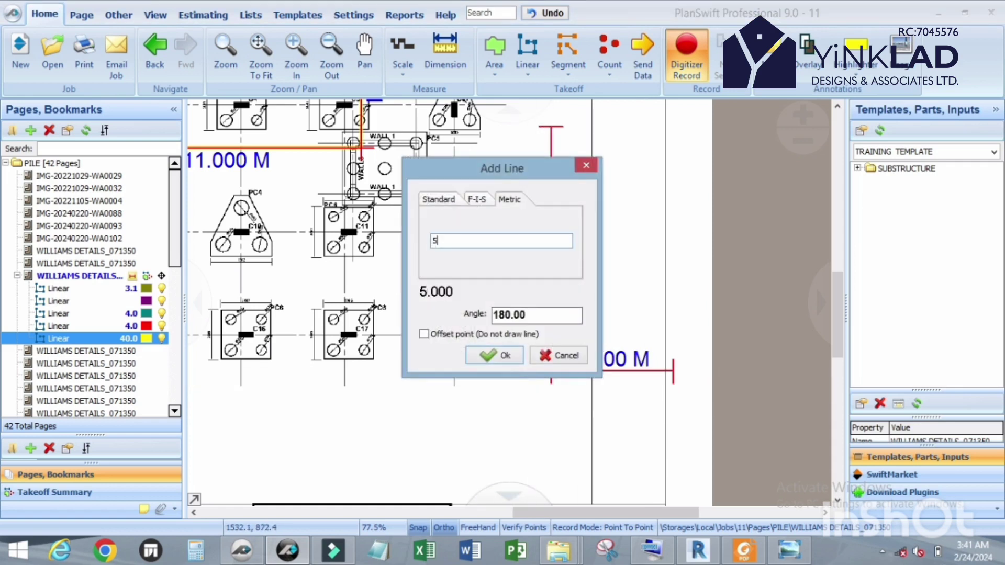
pyautogui.press('Return')
pyautogui.press('Escape')
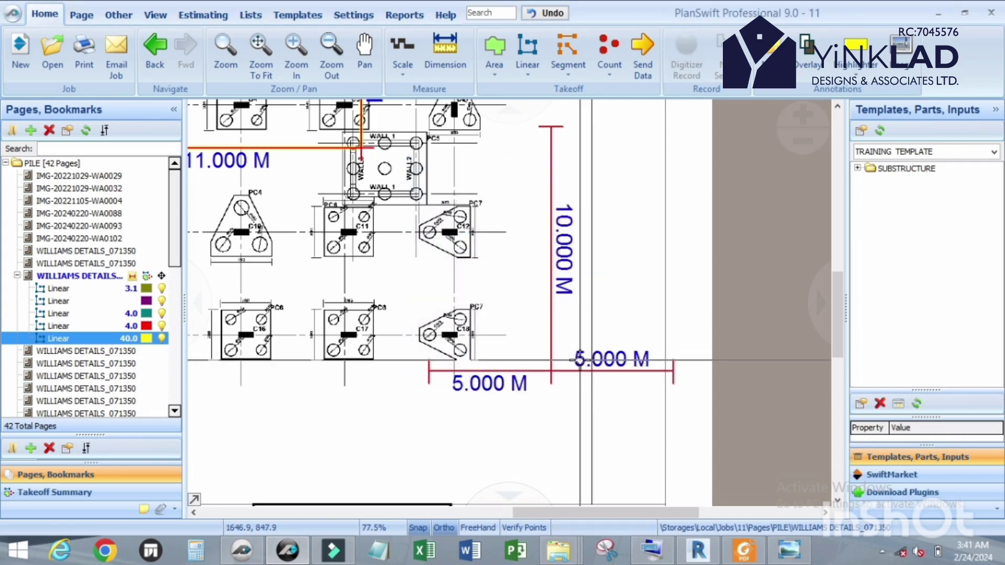
# Draw a closed triangle as a linear takeoff through the 10 m line's upper end and the outer ends of both 5 m lines.
pyautogui.click(532, 48)
pyautogui.click(627, 215)
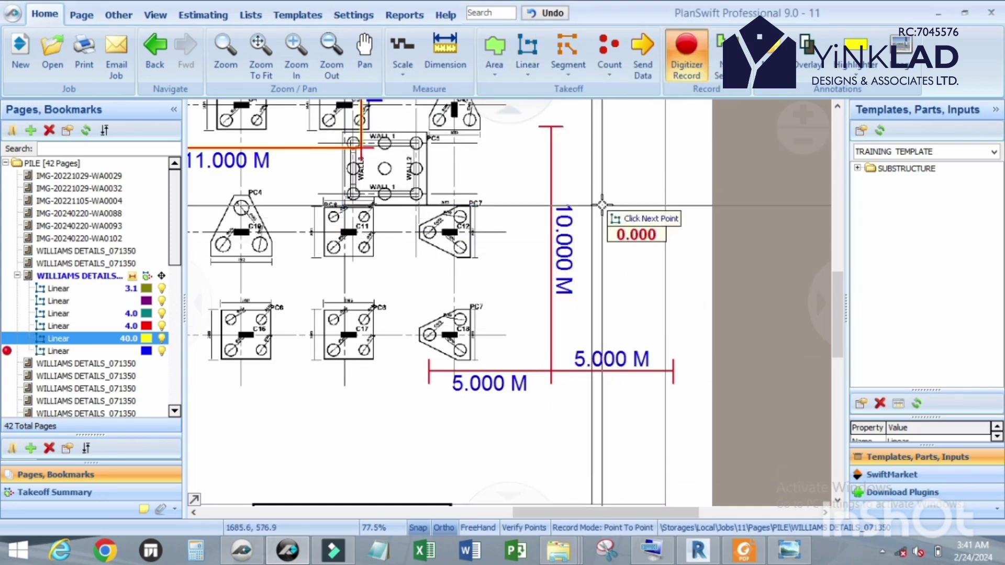
pyautogui.click(551, 127)
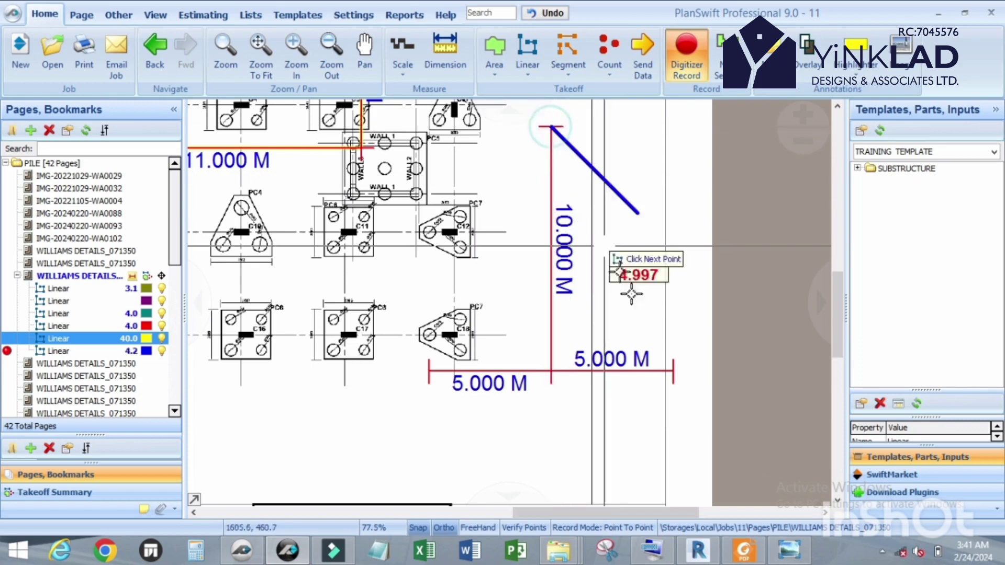
pyautogui.click(670, 371)
pyautogui.click(431, 371)
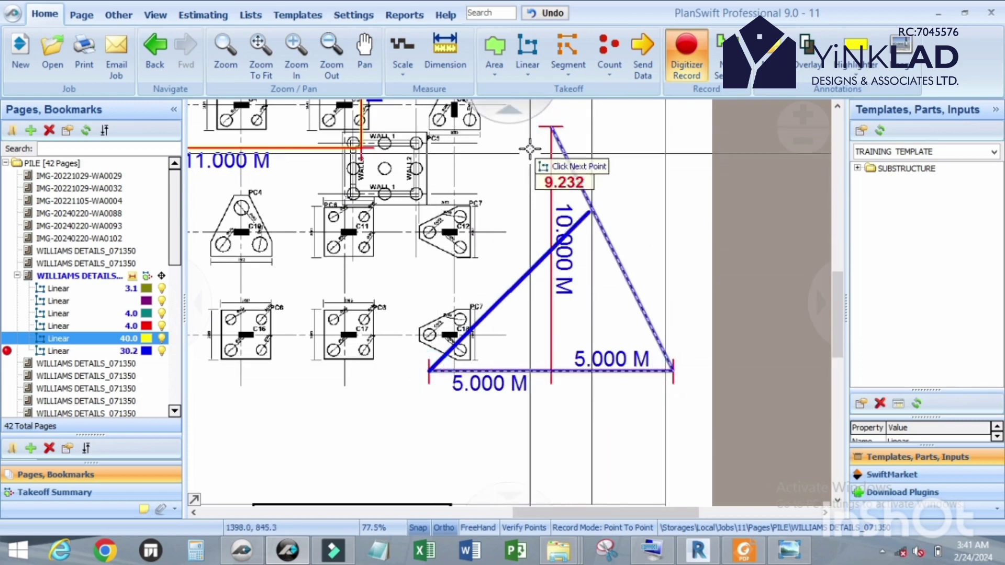
pyautogui.doubleClick(551, 127)
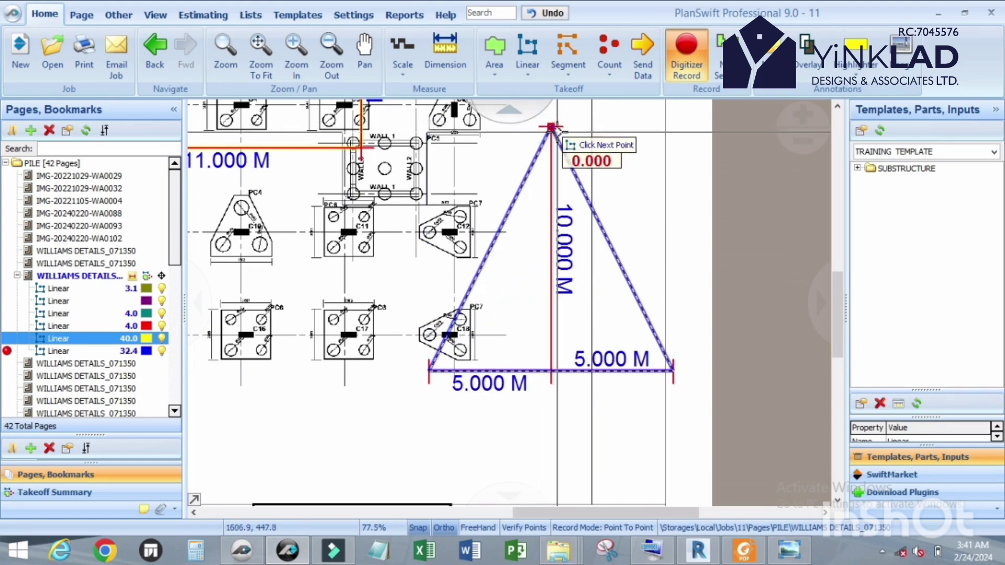
pyautogui.scroll(-3, 675, 387)
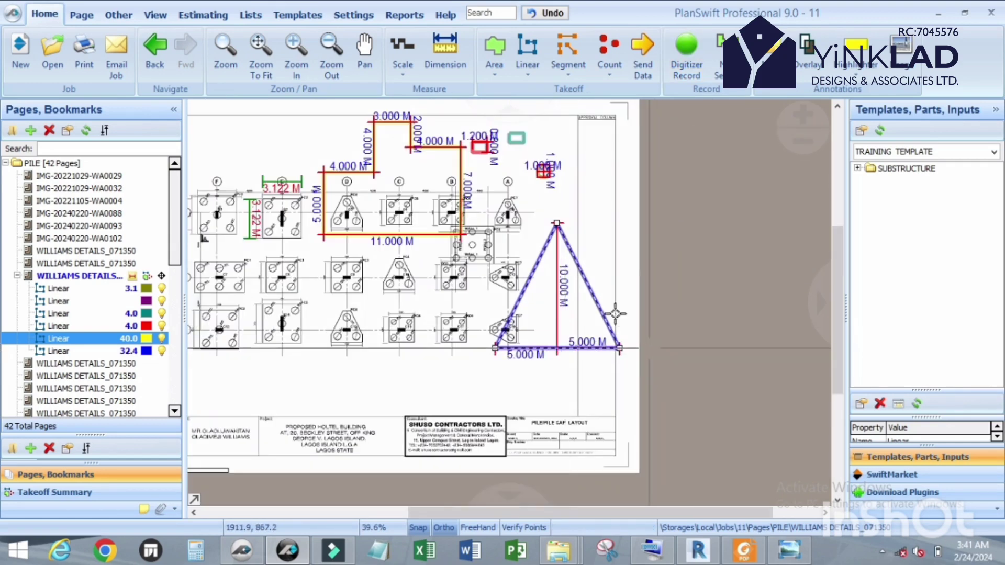
# Delete the 10 m and both 5 m guide dimensions and move the blue triangle up and slightly to the right on the sheet.
pyautogui.click(558, 304)
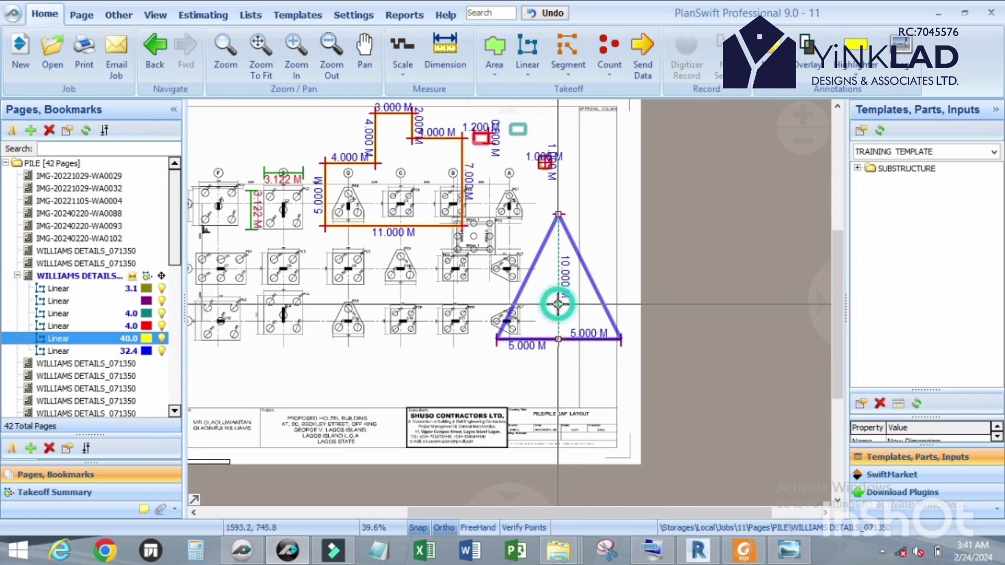
pyautogui.click(567, 339)
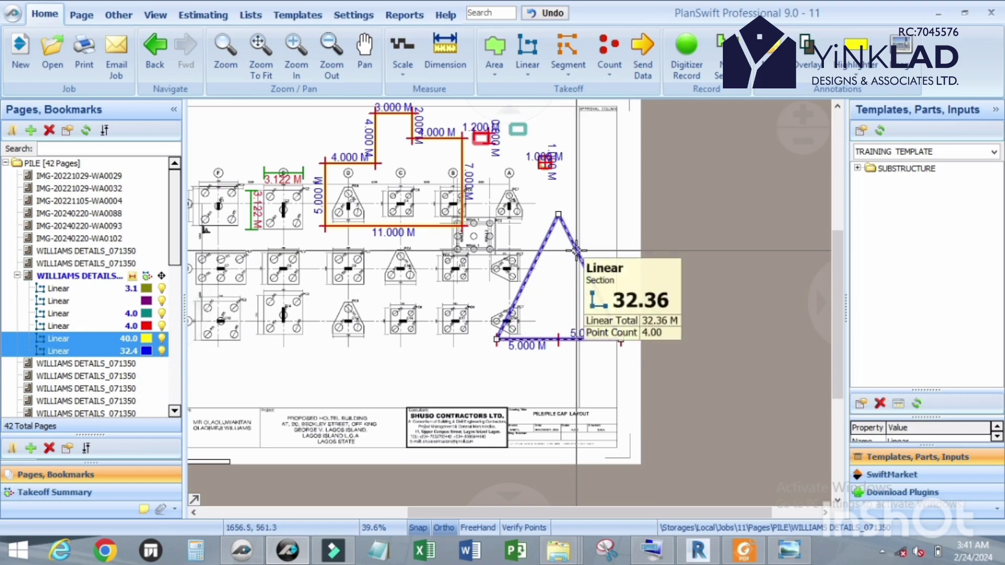
pyautogui.scroll(2, 540, 246)
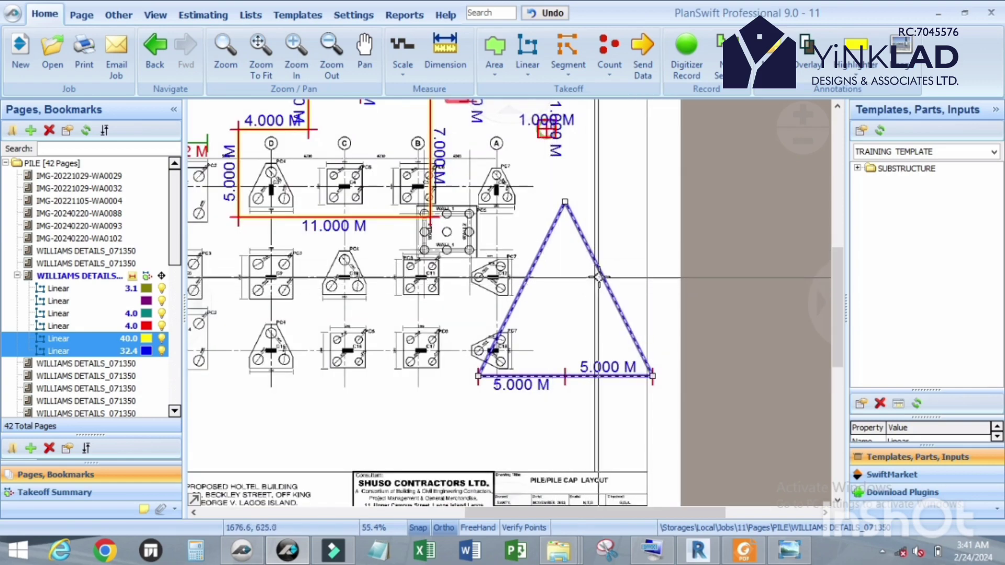
pyautogui.moveTo(600, 276); pyautogui.dragTo(631, 214)
pyautogui.moveTo(459, 348); pyautogui.dragTo(753, 457)
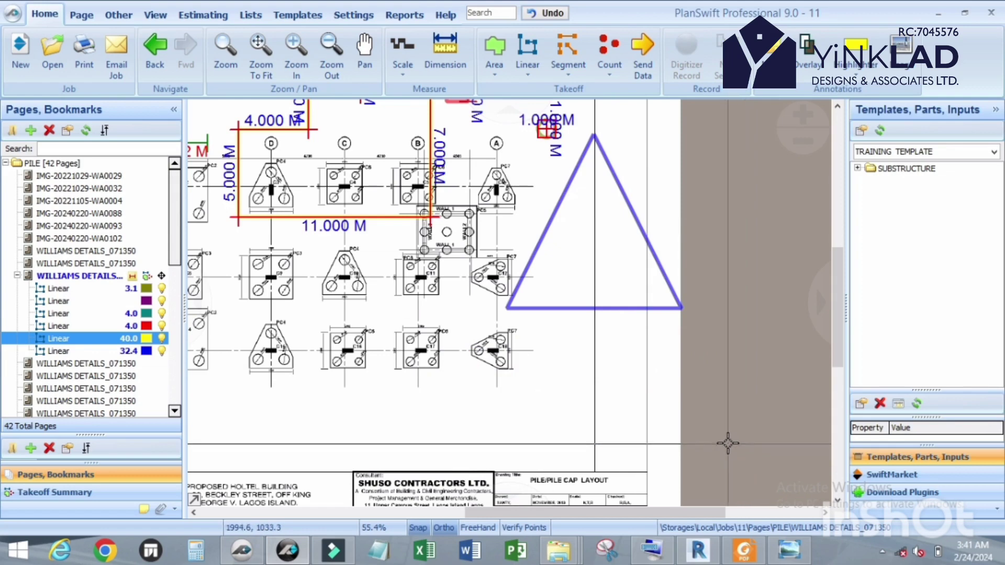
# Examine the blue triangle alongside the dimensioned circle, rectangles and stepped outline on the pile cap layout.
pyautogui.scroll(-2, 608, 278)
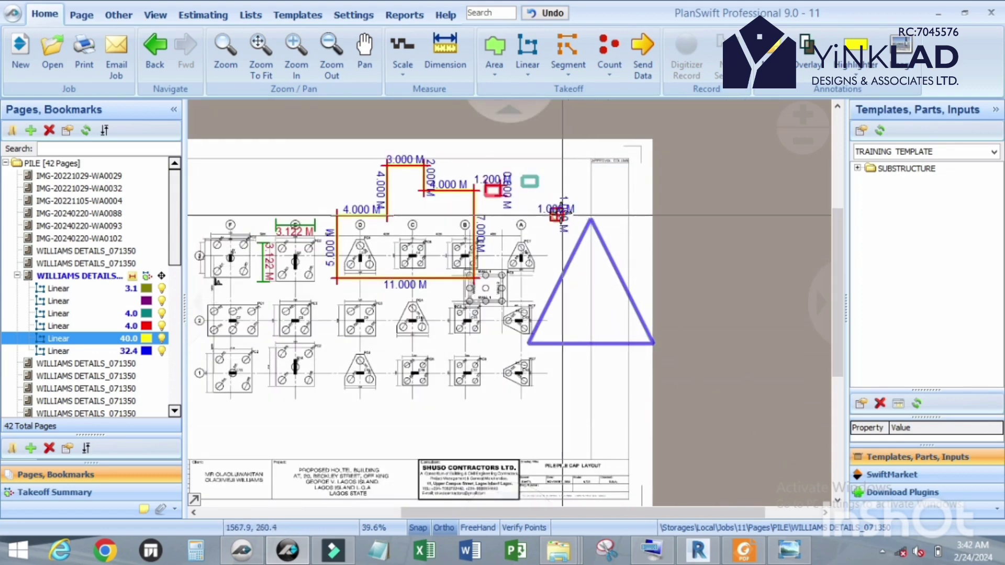
pyautogui.scroll(2, 576, 225)
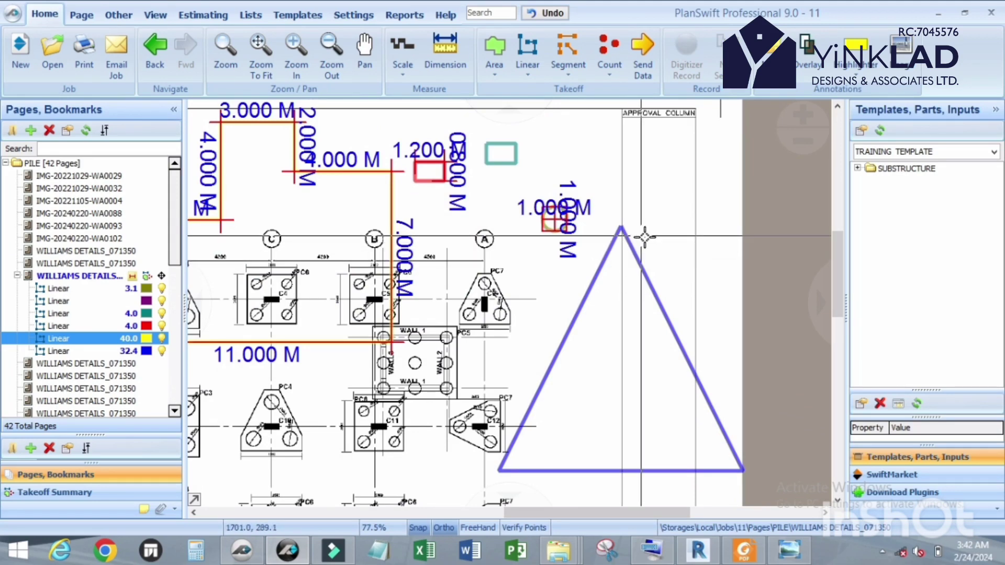
pyautogui.scroll(-2, 643, 222)
pyautogui.scroll(1, 645, 219)
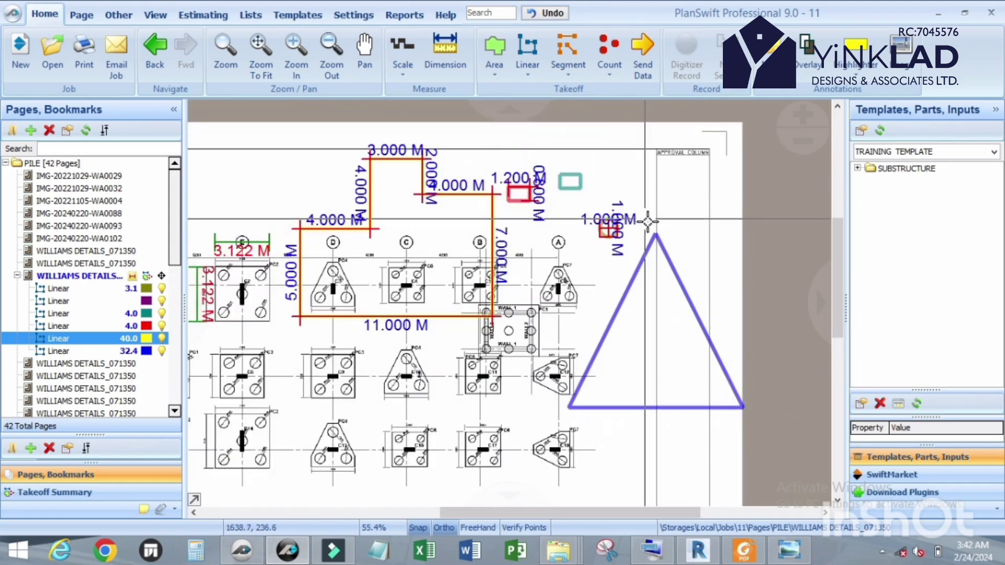
pyautogui.scroll(-1, 623, 213)
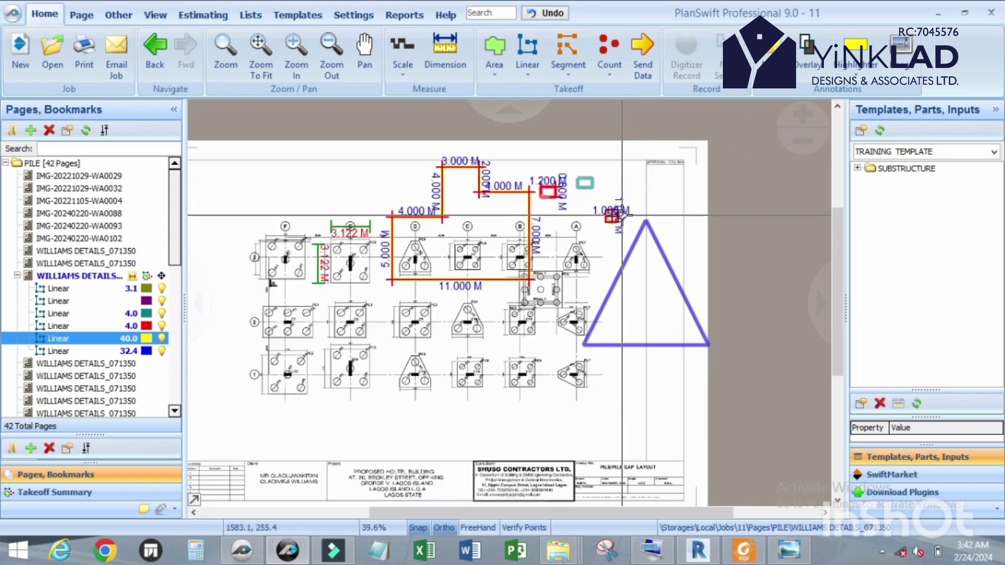
pyautogui.scroll(3, 623, 214)
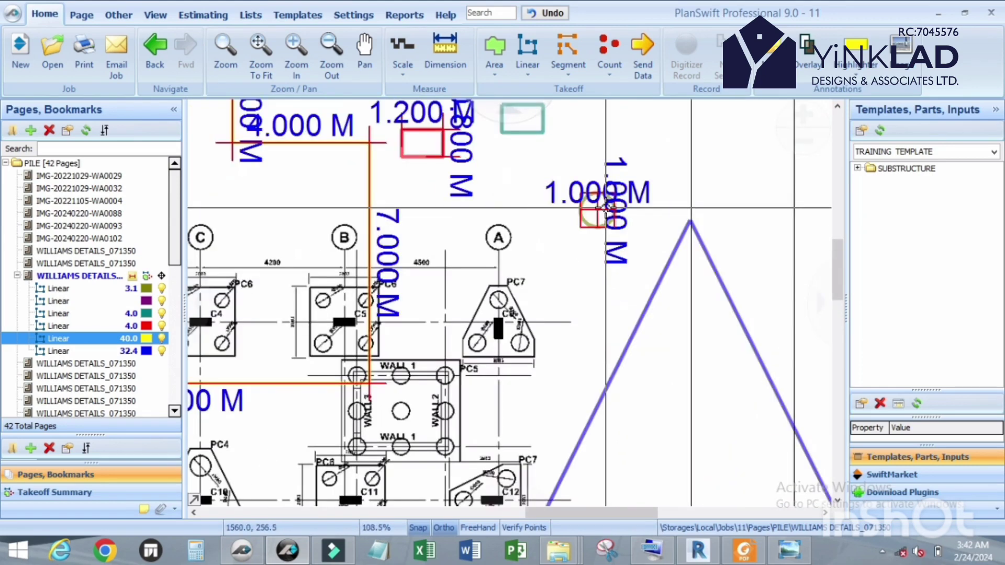
pyautogui.scroll(-3, 606, 208)
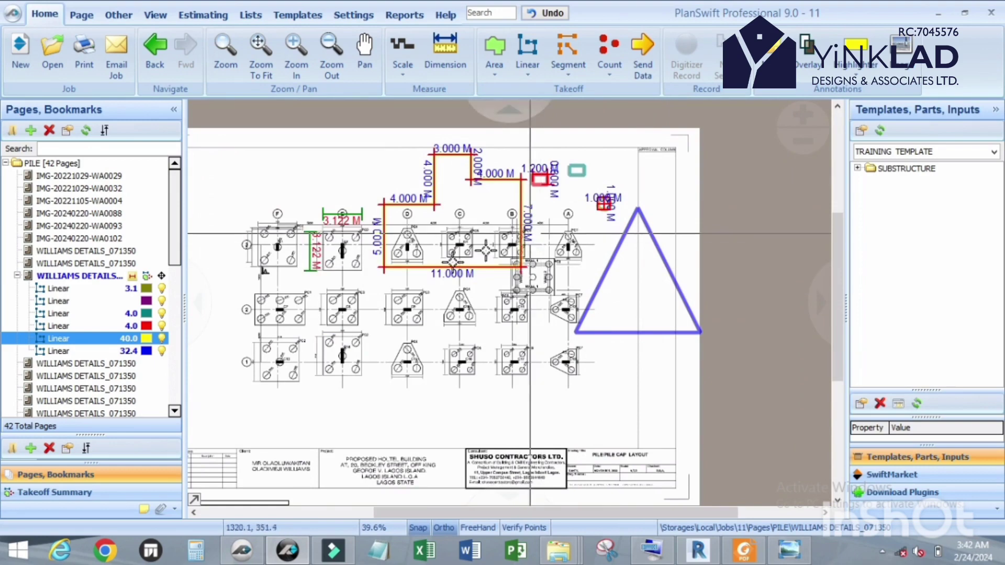
# Draw a vertical 5 m dimension line at 270°, starting just beside pile cap C9 and running down toward C15.
pyautogui.scroll(2, 602, 202)
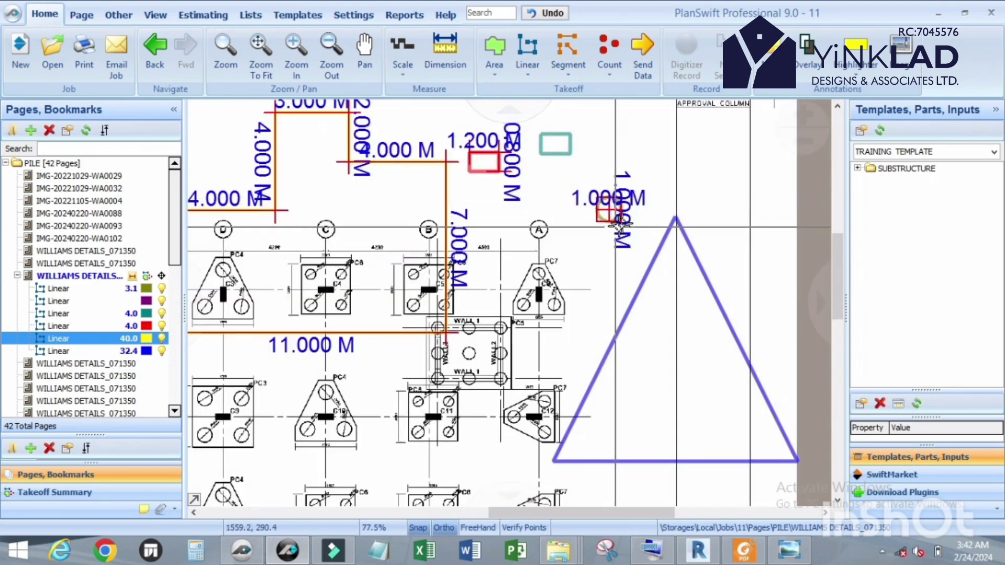
pyautogui.scroll(-2, 628, 215)
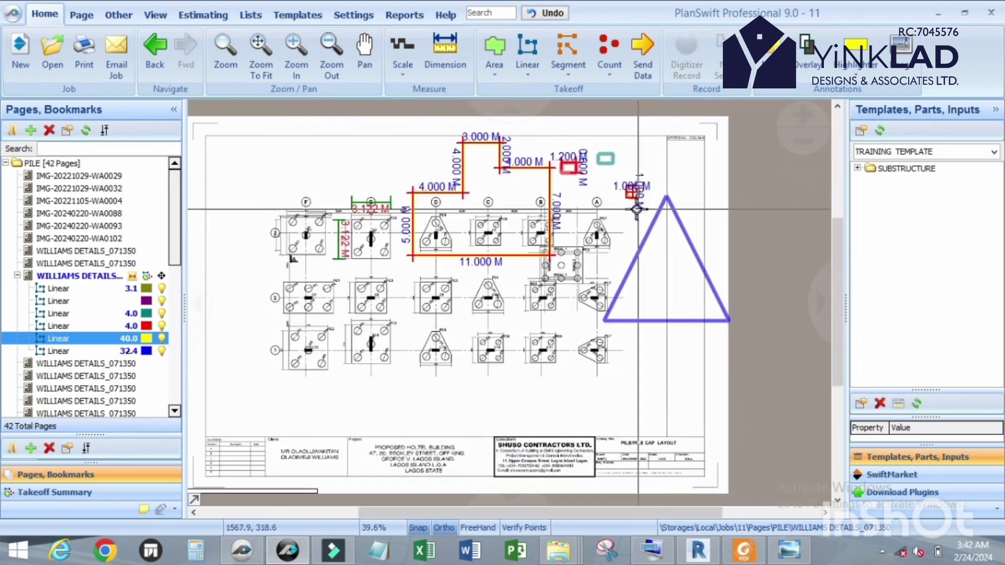
pyautogui.scroll(2, 637, 210)
pyautogui.scroll(1, 632, 183)
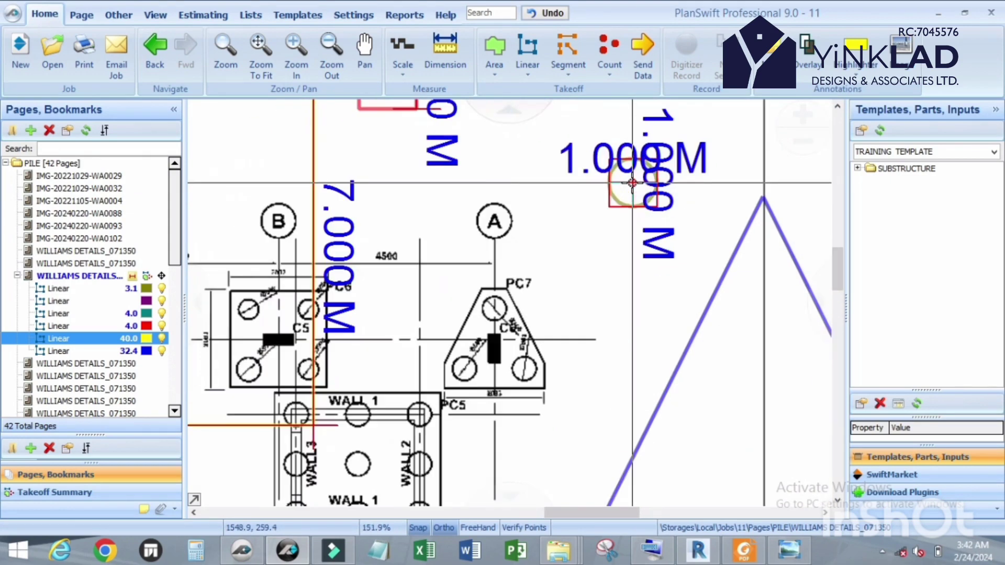
pyautogui.scroll(-3, 567, 260)
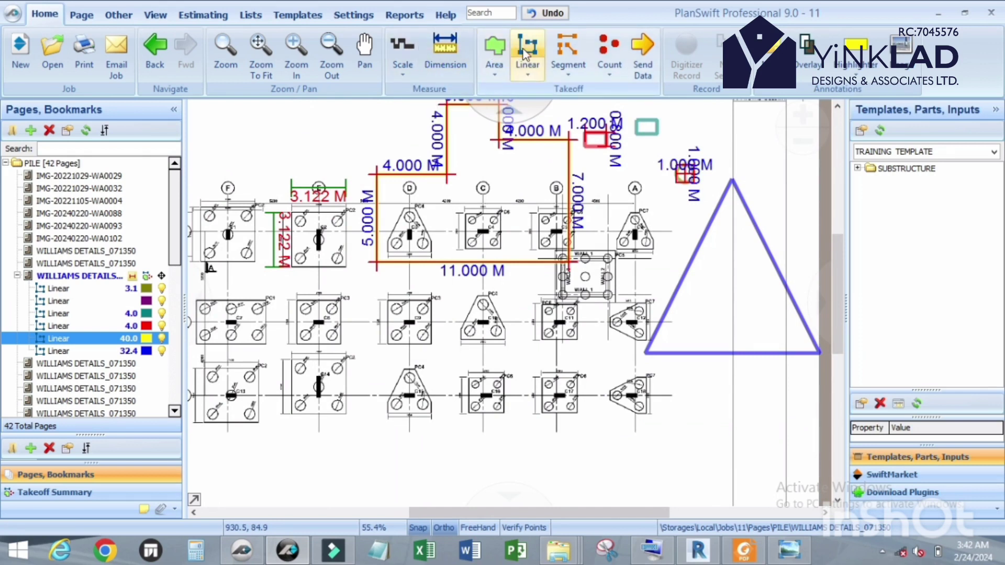
pyautogui.click(458, 49)
pyautogui.click(373, 313)
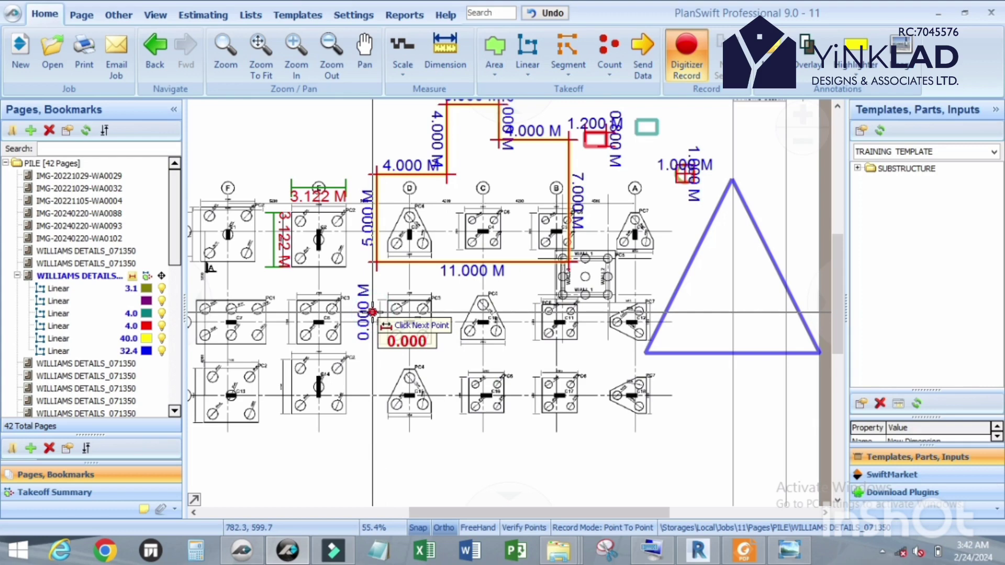
pyautogui.press('l')
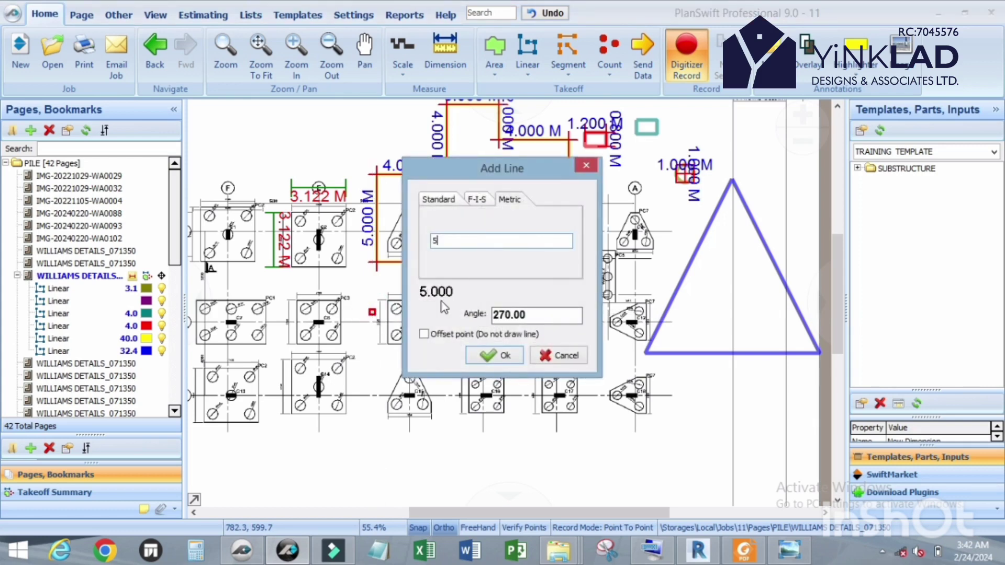
pyautogui.write('5')
pyautogui.press('Return')
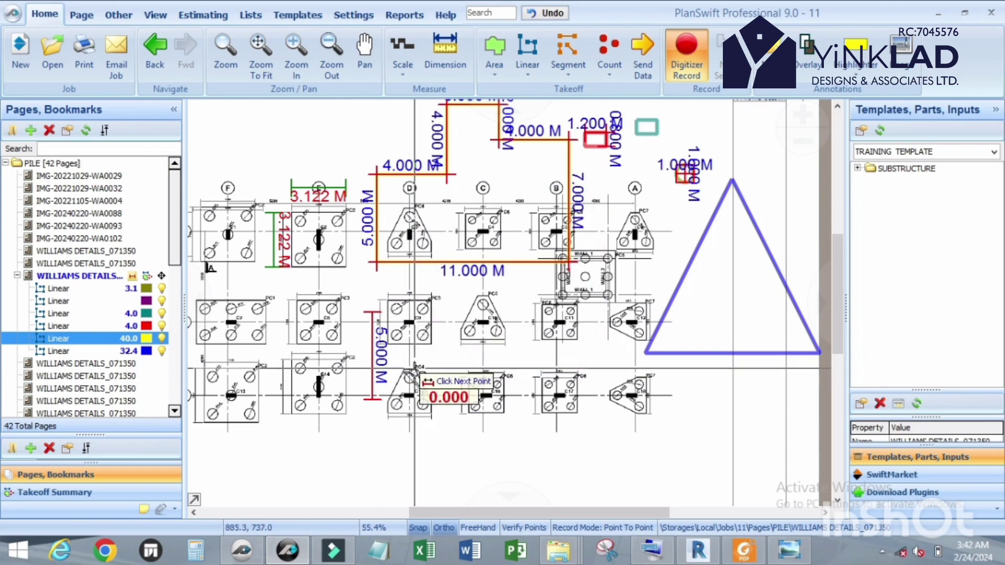
# Mark the 5 m line's midpoint with a 2.5 m dimension line at 270° from its upper end.
pyautogui.scroll(3, 351, 347)
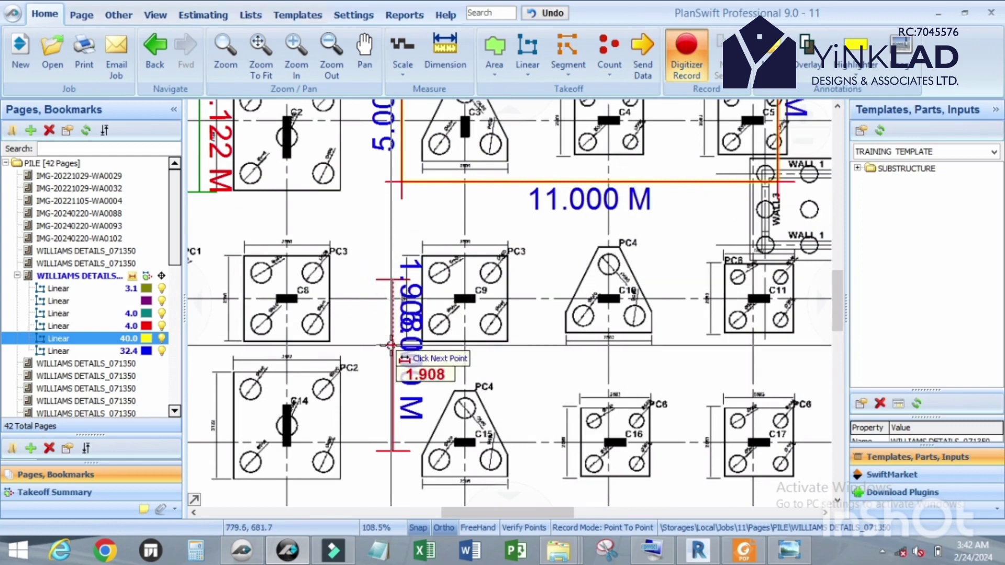
pyautogui.press('l')
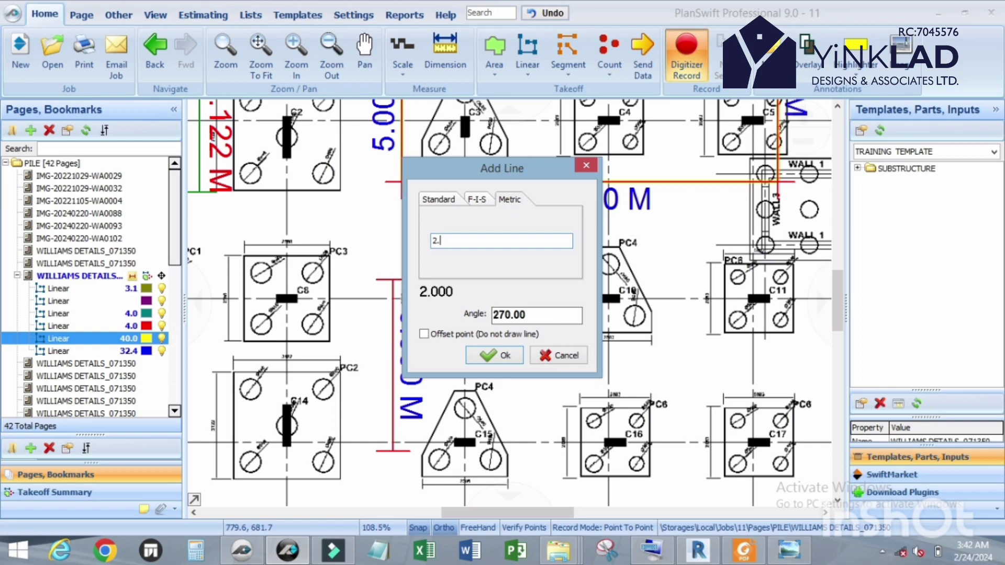
pyautogui.write('2.5')
pyautogui.press('Return')
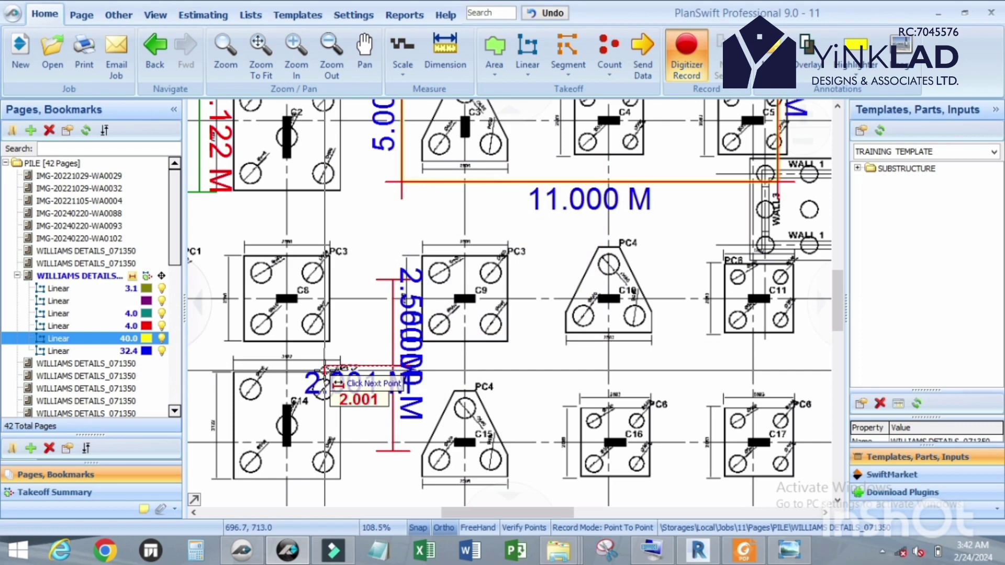
# Add two horizontal 2.5 m dimension lines from the vertical line's midpoint, one at 180° and one at 0°.
pyautogui.press('l')
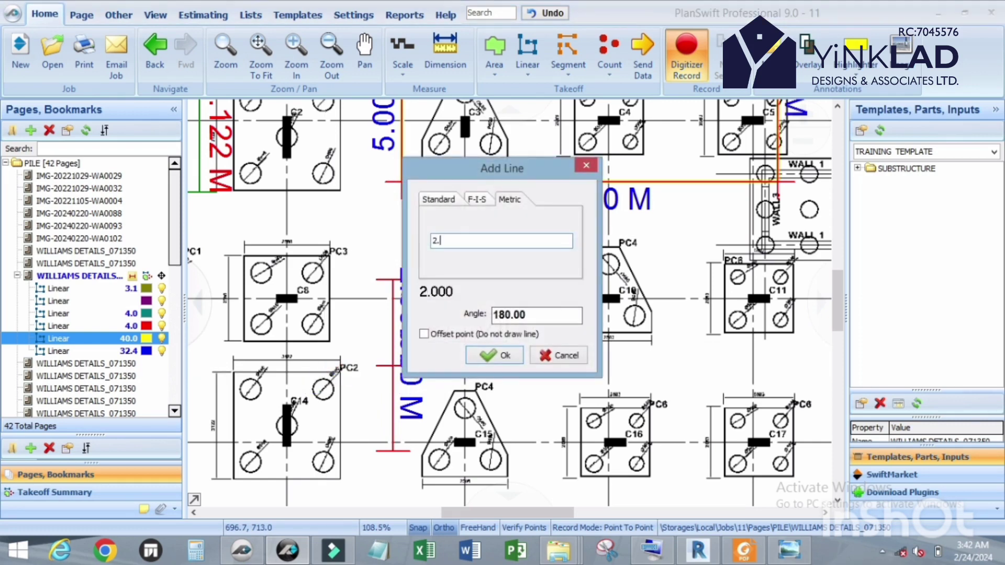
pyautogui.press('Return')
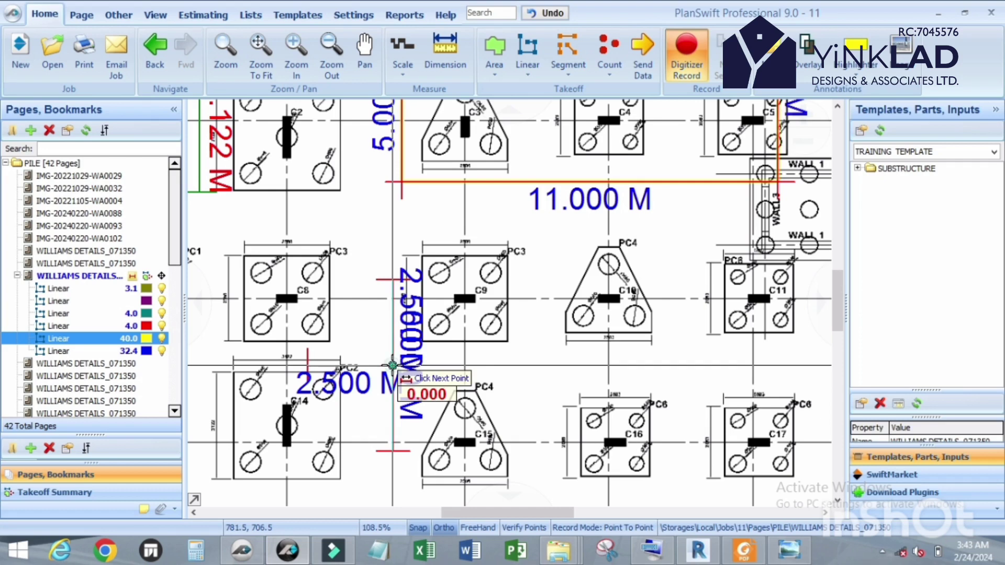
pyautogui.press('l')
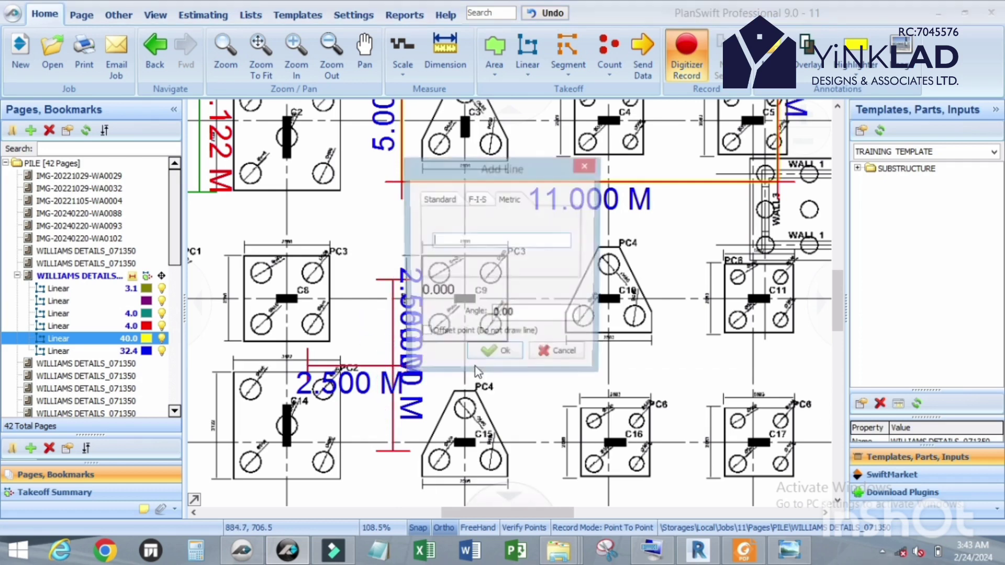
pyautogui.write('2.5')
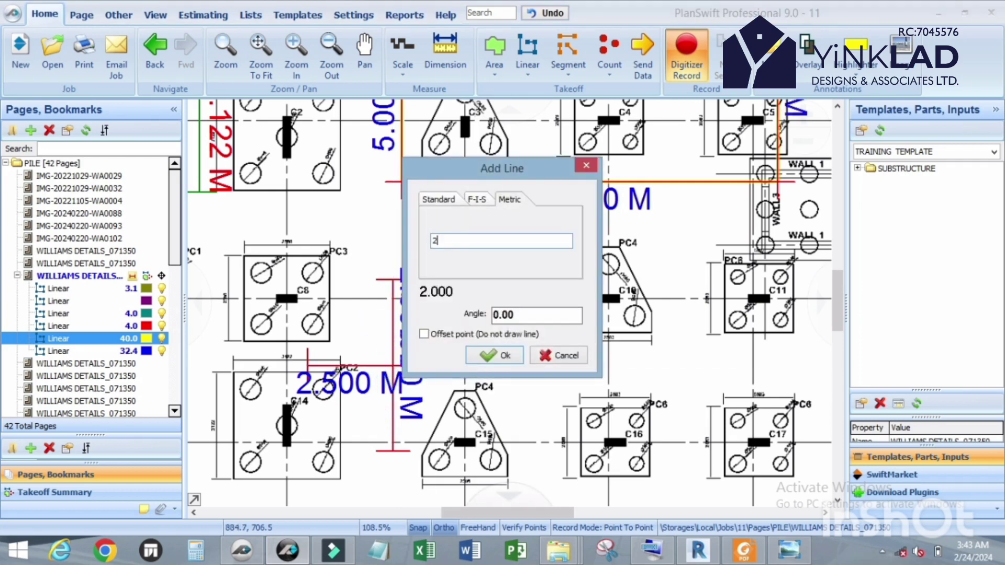
pyautogui.click(480, 361)
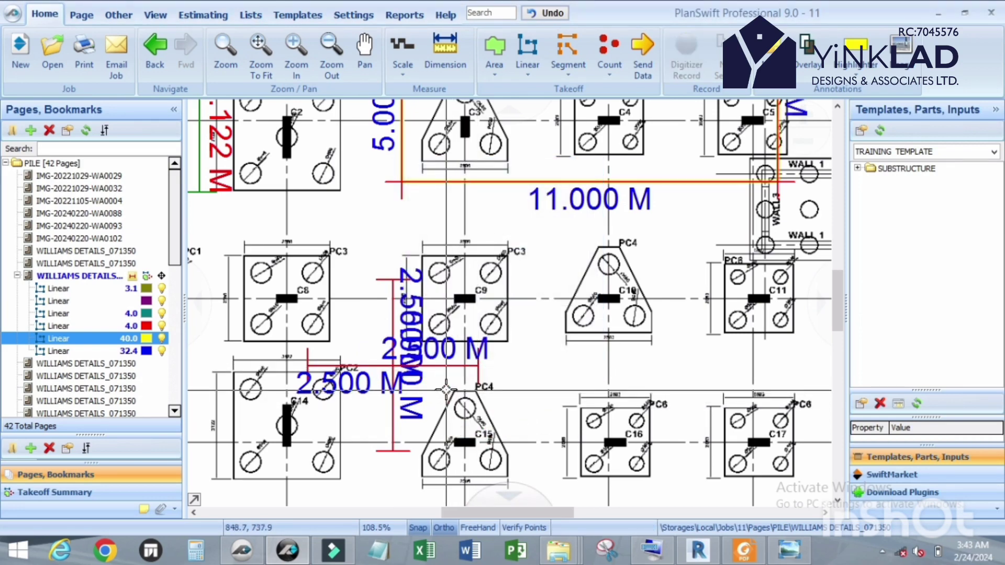
# Start a new linear takeoff and draw the upper half-circle arc between the horizontal guides' outer ends through the 5 m line's upper end.
pyautogui.click(535, 48)
pyautogui.click(622, 215)
pyautogui.click(309, 365)
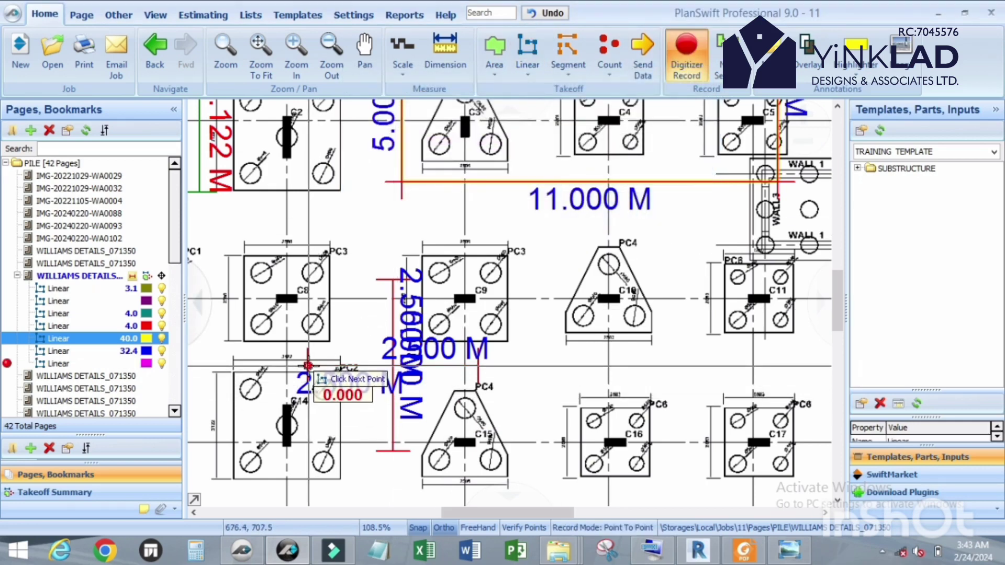
pyautogui.scroll(3, 308, 365)
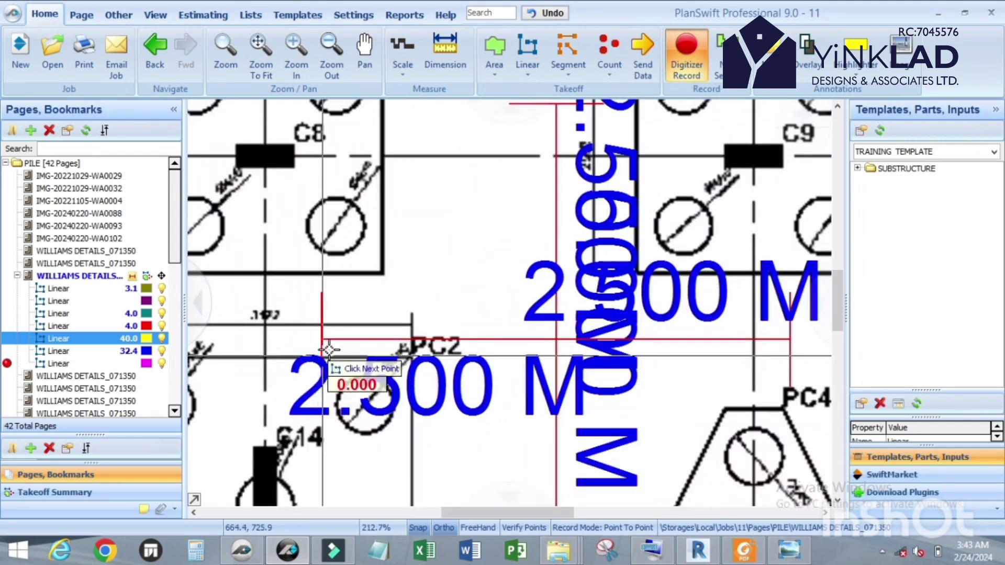
pyautogui.click(320, 339)
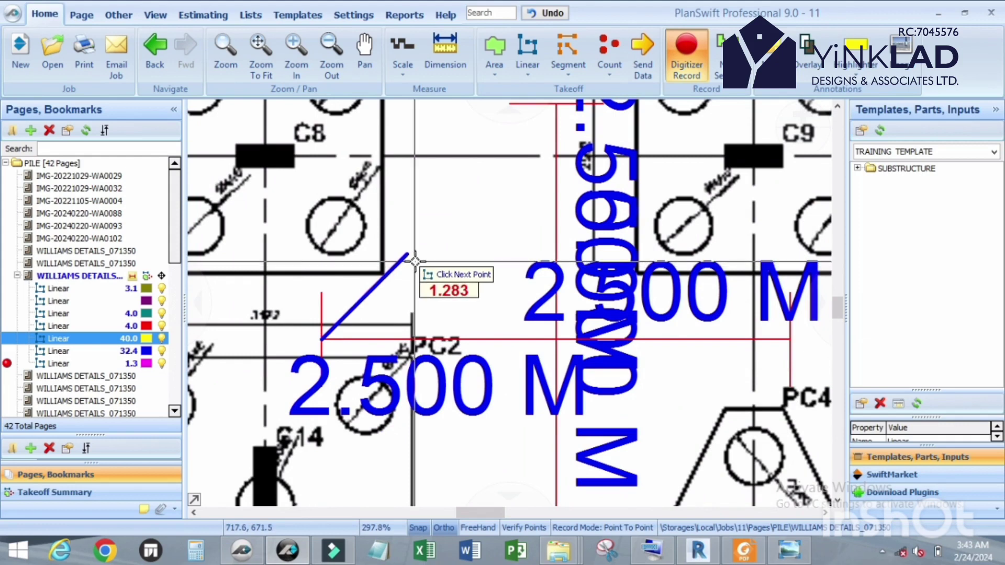
pyautogui.scroll(-1, 413, 262)
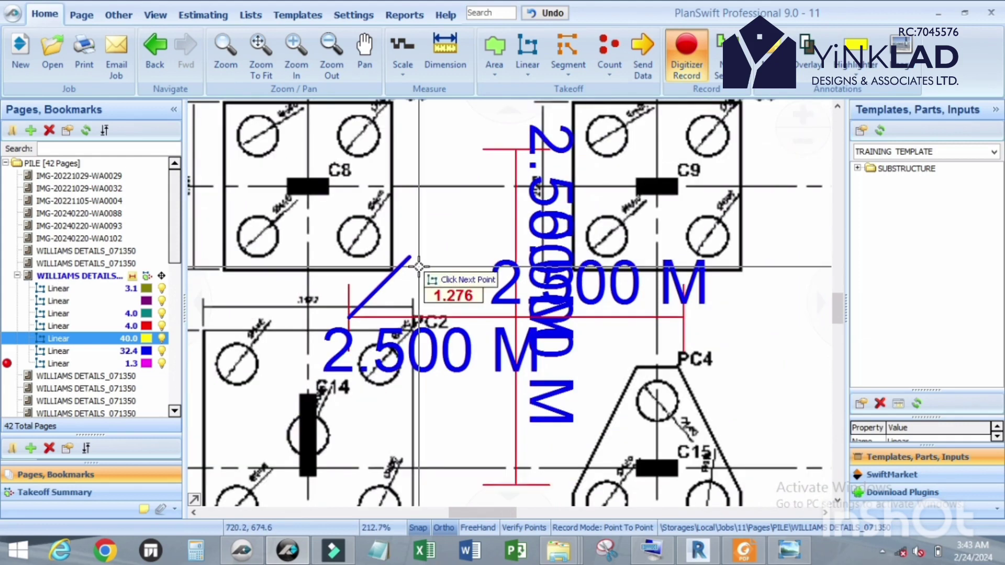
pyautogui.scroll(-1, 416, 272)
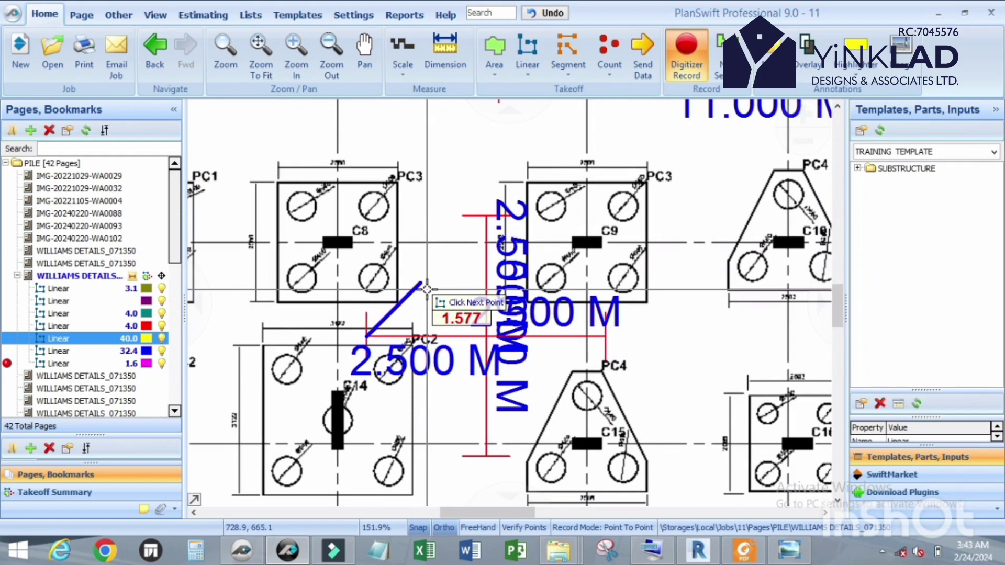
pyautogui.press('a')
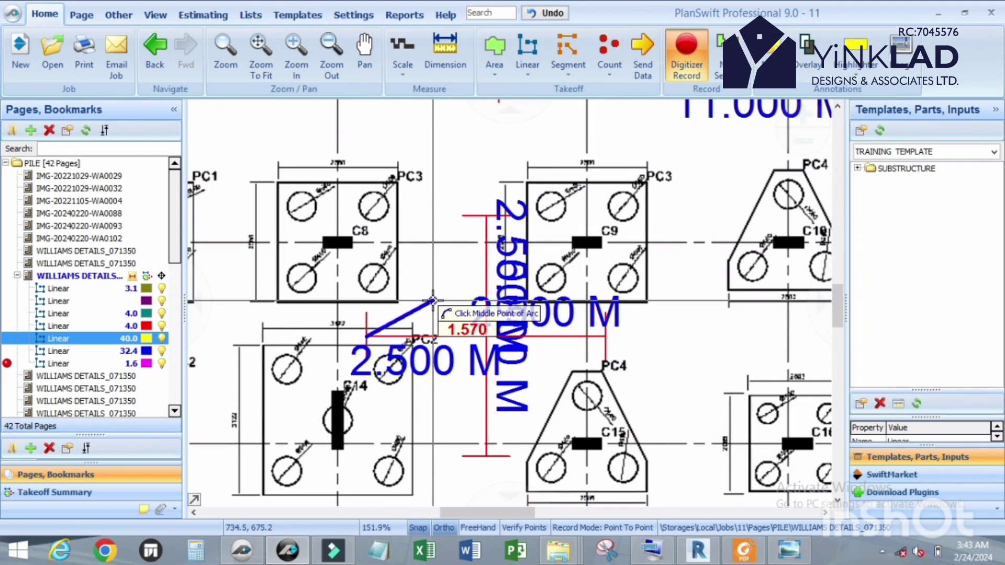
pyautogui.click(490, 215)
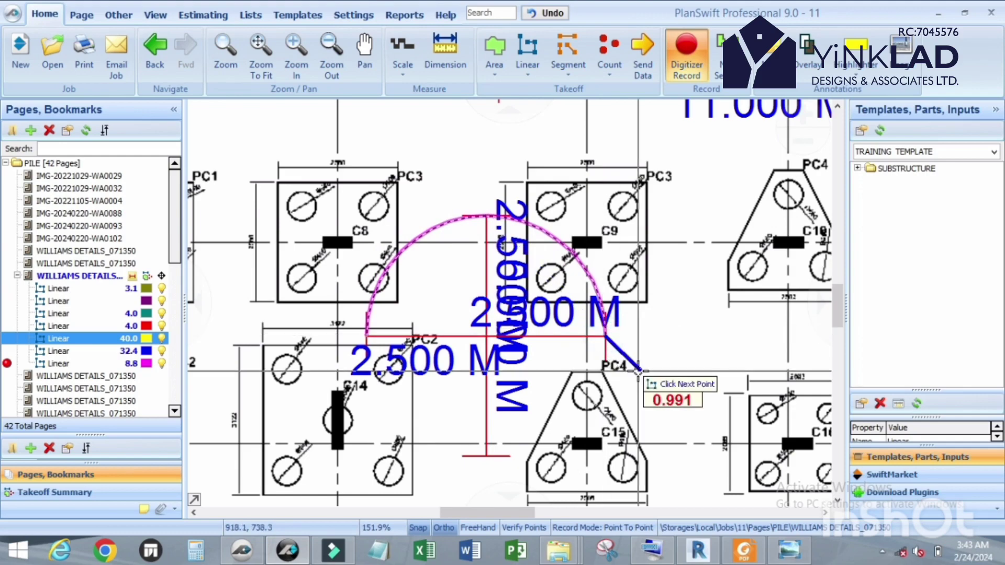
# Close the circle with a lower arc through the 5 m line's lower end back to the start point, and finish the takeoff.
pyautogui.scroll(-2, 607, 330)
pyautogui.scroll(2, 606, 256)
pyautogui.scroll(-1, 602, 311)
pyautogui.scroll(1, 599, 309)
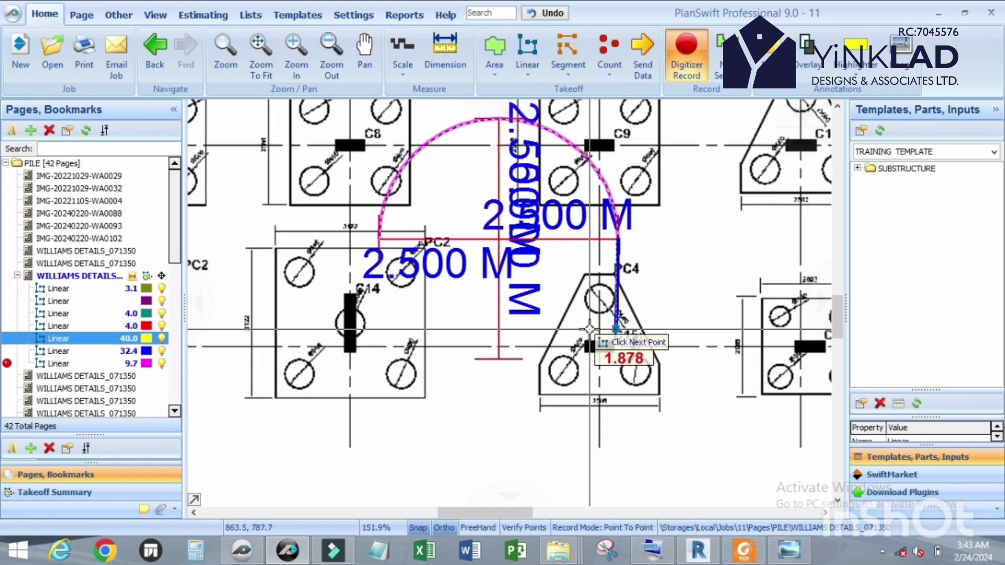
pyautogui.press('a')
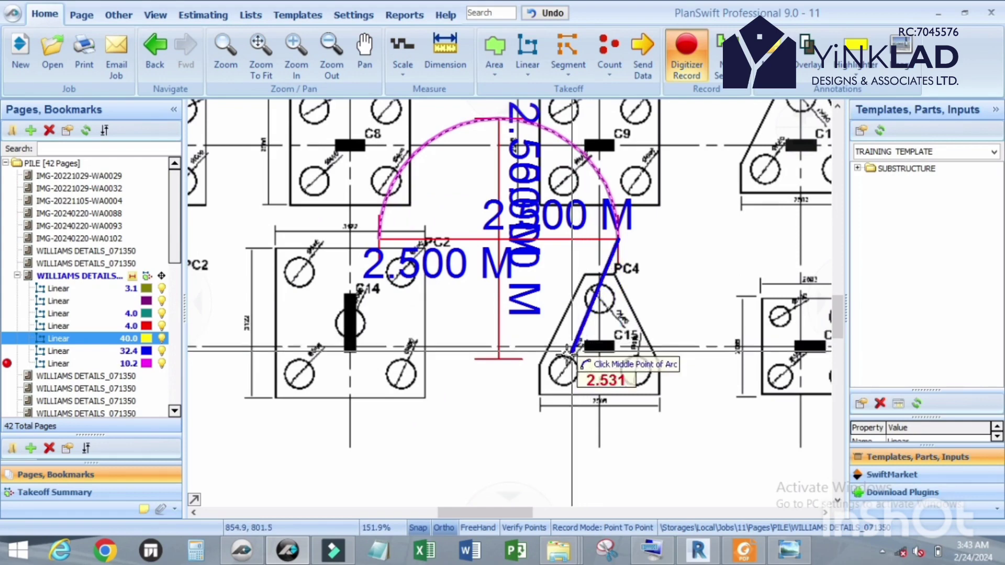
pyautogui.click(501, 360)
pyautogui.scroll(-2, 404, 238)
pyautogui.scroll(1, 386, 242)
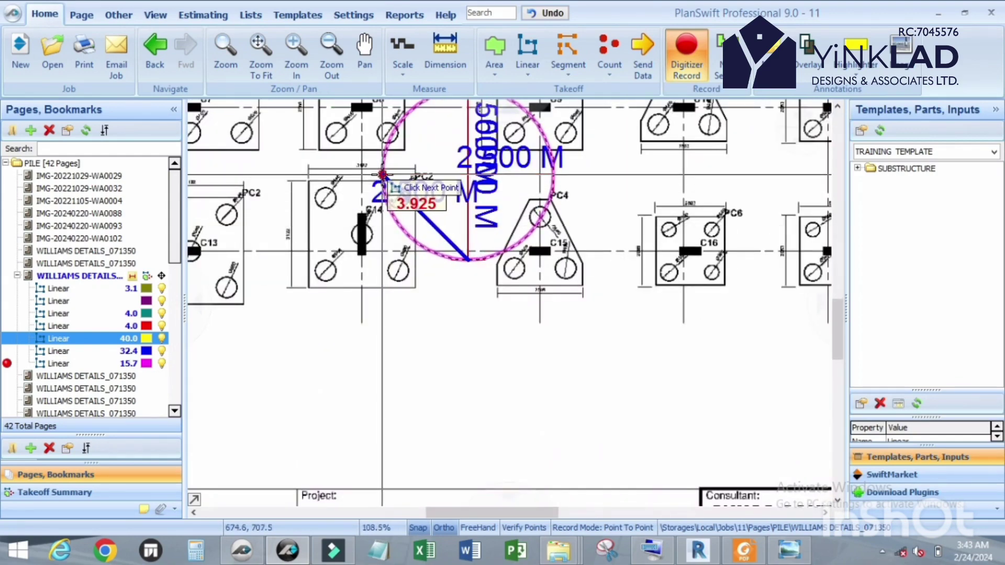
pyautogui.press('Escape')
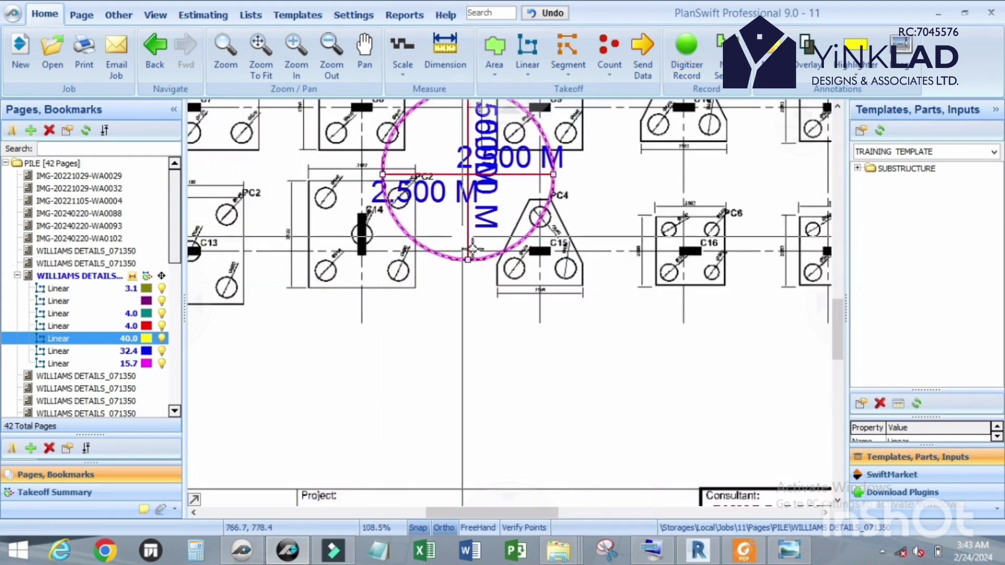
# Delete the vertical 5 m and 2.5 m guide dimensions and both horizontal 2.5 m guides inside the magenta circle.
pyautogui.scroll(-2, 470, 257)
pyautogui.scroll(3, 469, 256)
pyautogui.press('Escape')
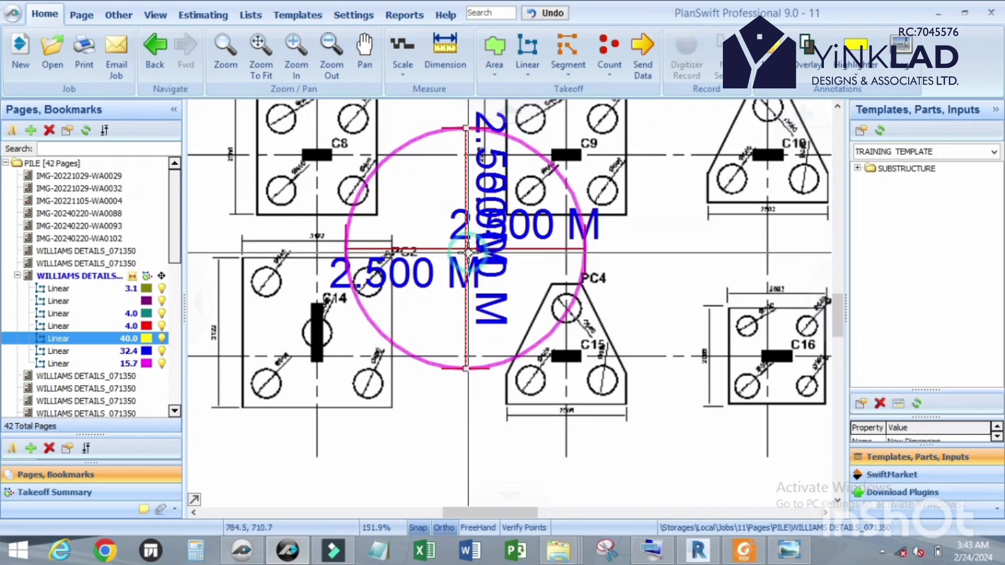
pyautogui.press('Delete')
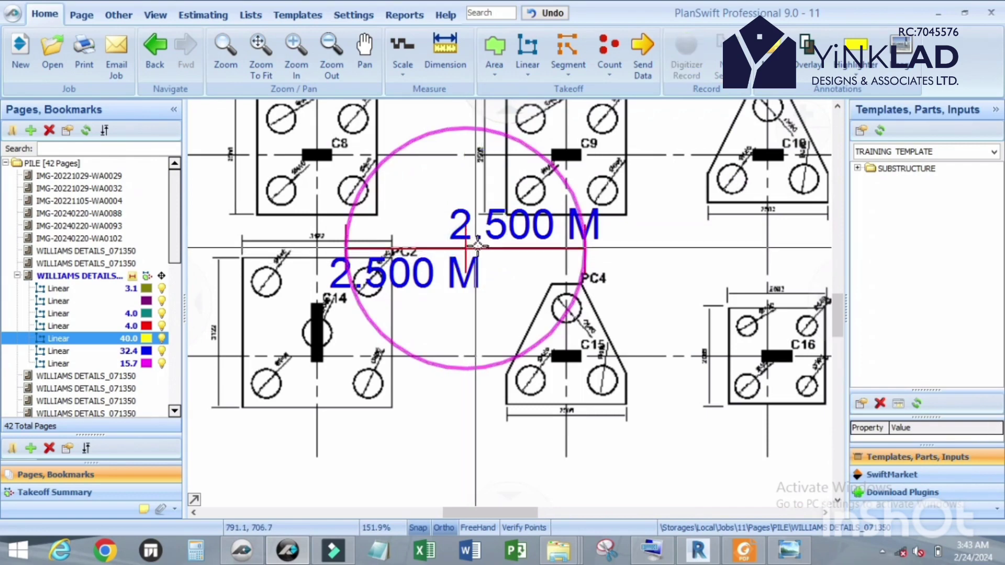
pyautogui.click(455, 250)
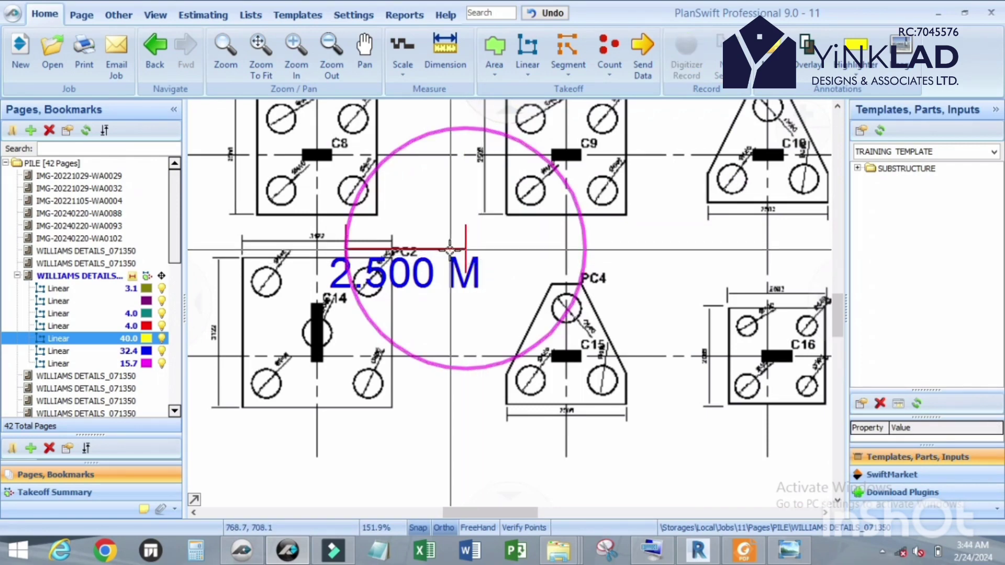
pyautogui.press('Delete')
pyautogui.scroll(1, 480, 244)
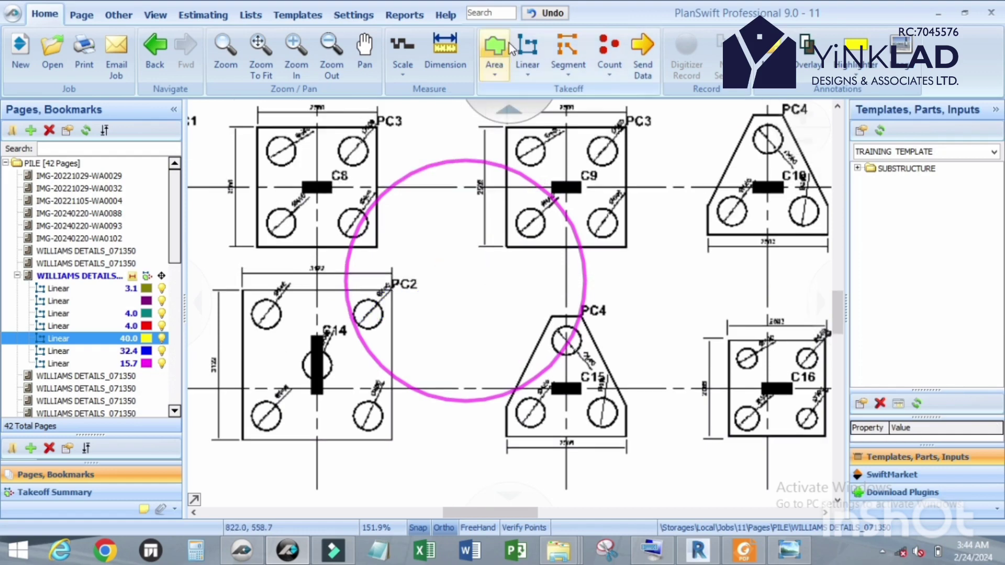
# Dimension the magenta circle's vertical and horizontal diameters.
pyautogui.click(445, 52)
pyautogui.click(465, 160)
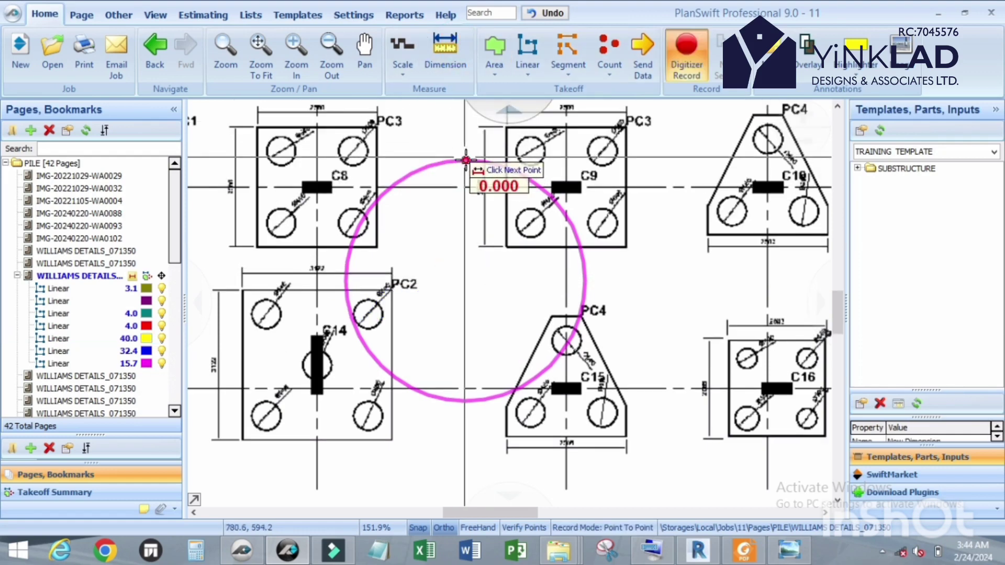
pyautogui.click(467, 407)
pyautogui.click(347, 283)
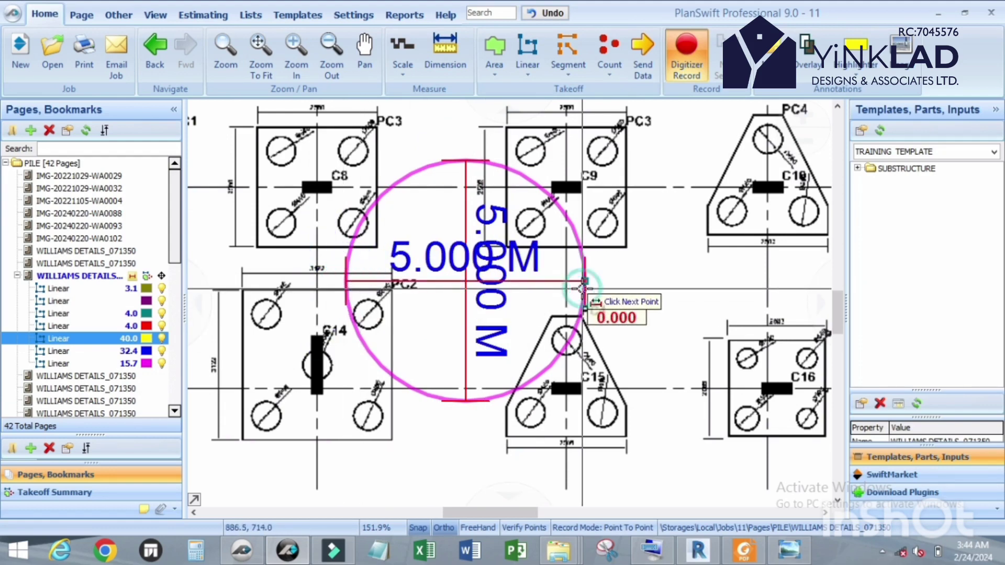
pyautogui.scroll(-5, 539, 304)
pyautogui.press('Escape')
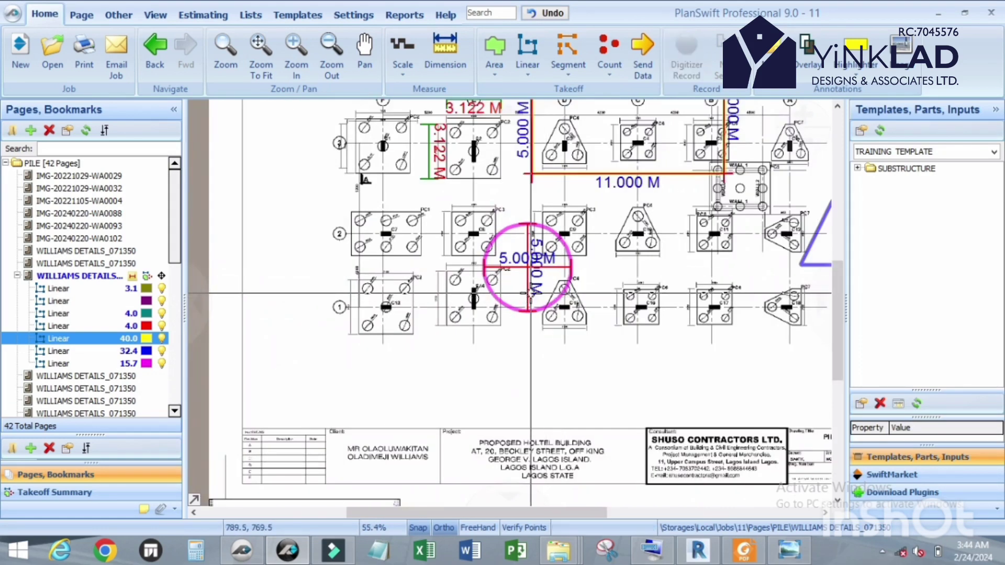
pyautogui.scroll(5, 539, 280)
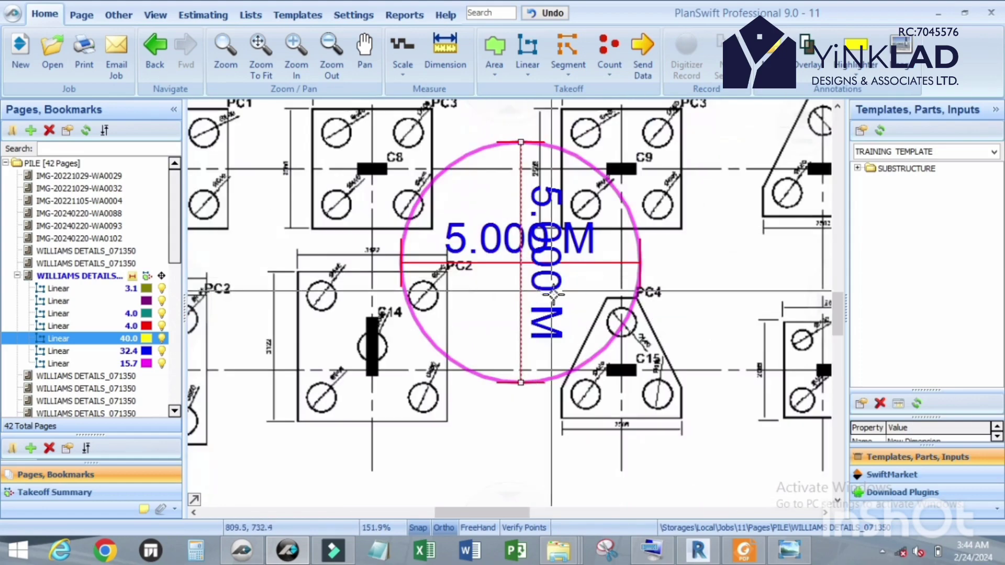
pyautogui.scroll(-5, 497, 319)
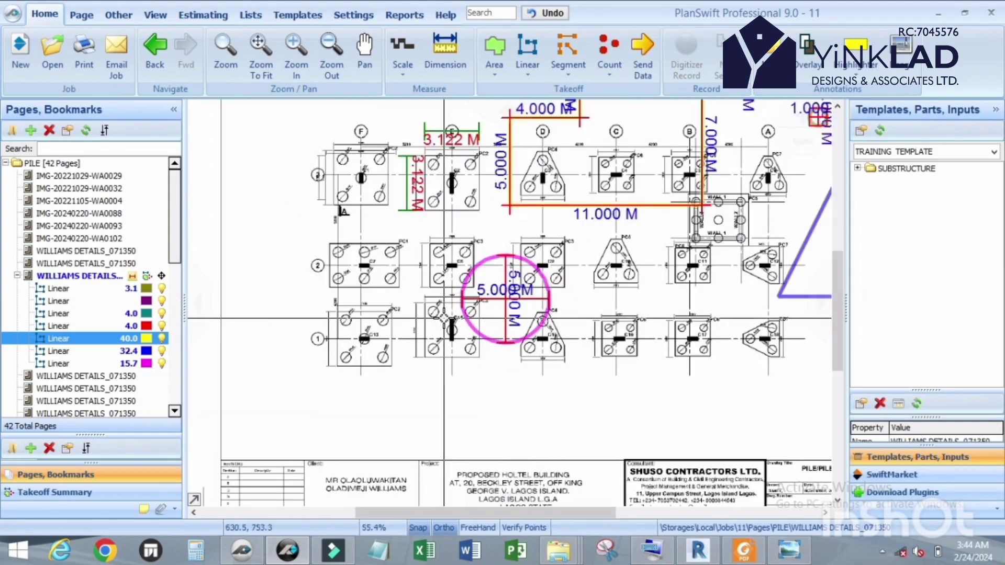
# Review the shapes drawn on the pile cap layout, examining the blue triangle closely alongside the stepped outline, small rectangles and magenta circle.
pyautogui.scroll(-2, 444, 317)
pyautogui.scroll(5, 523, 282)
pyautogui.scroll(-5, 562, 250)
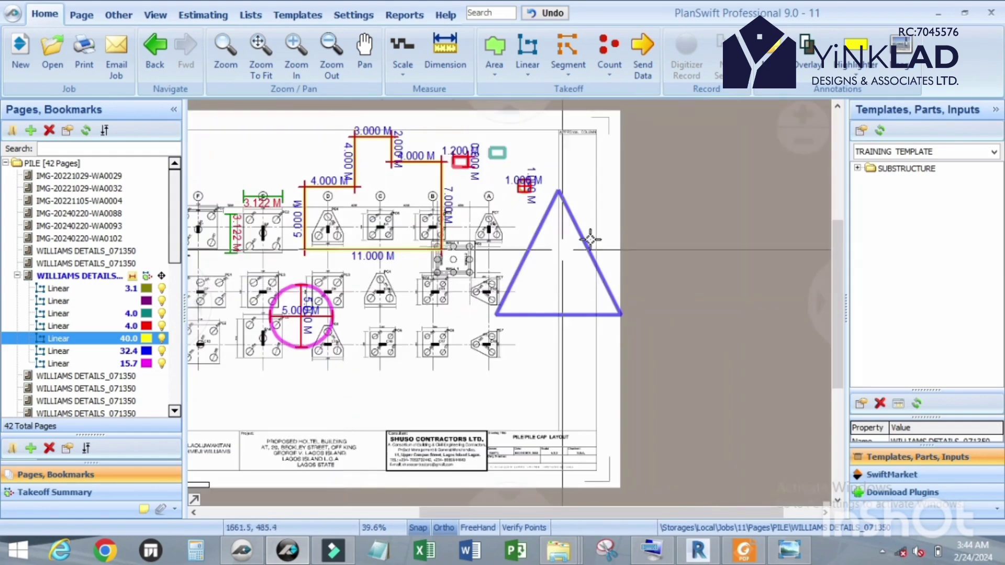
pyautogui.scroll(3, 551, 231)
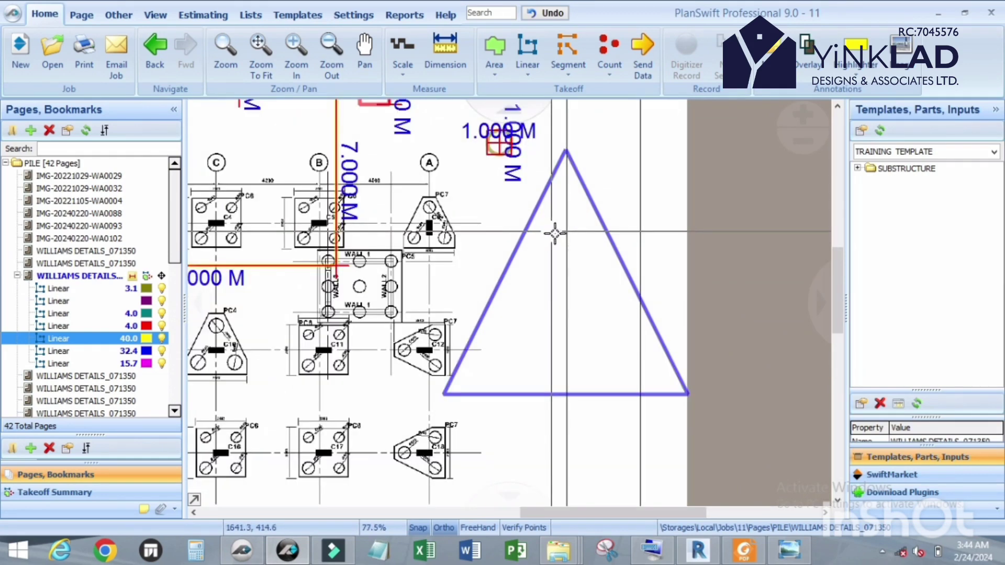
pyautogui.scroll(-3, 571, 240)
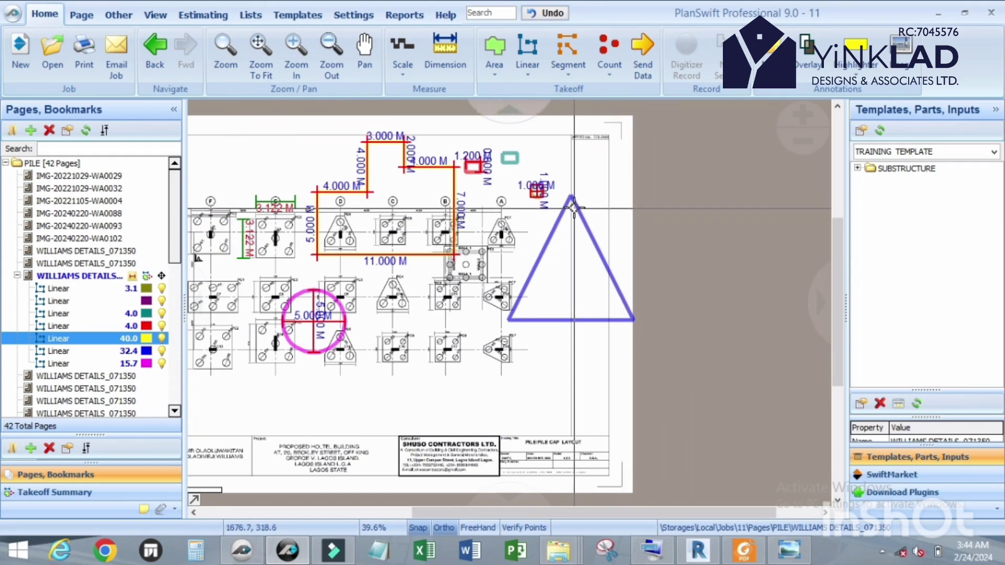
pyautogui.scroll(2, 572, 202)
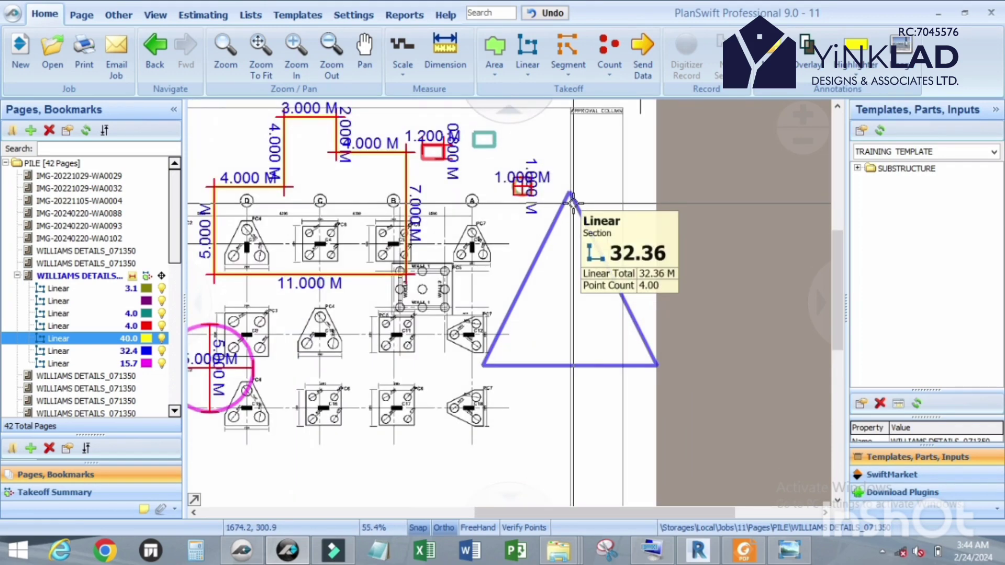
pyautogui.scroll(-2, 596, 230)
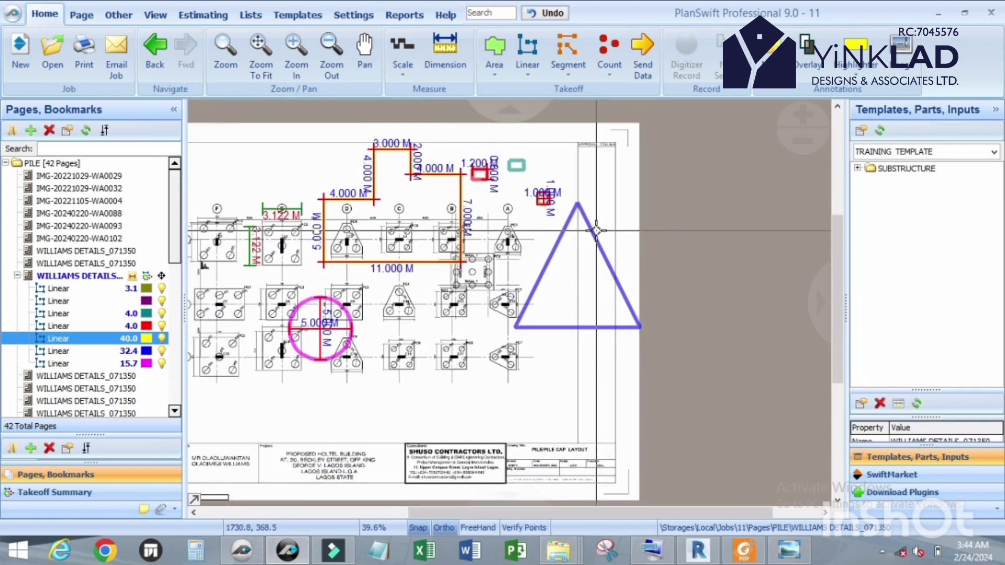
pyautogui.moveTo(595, 230)
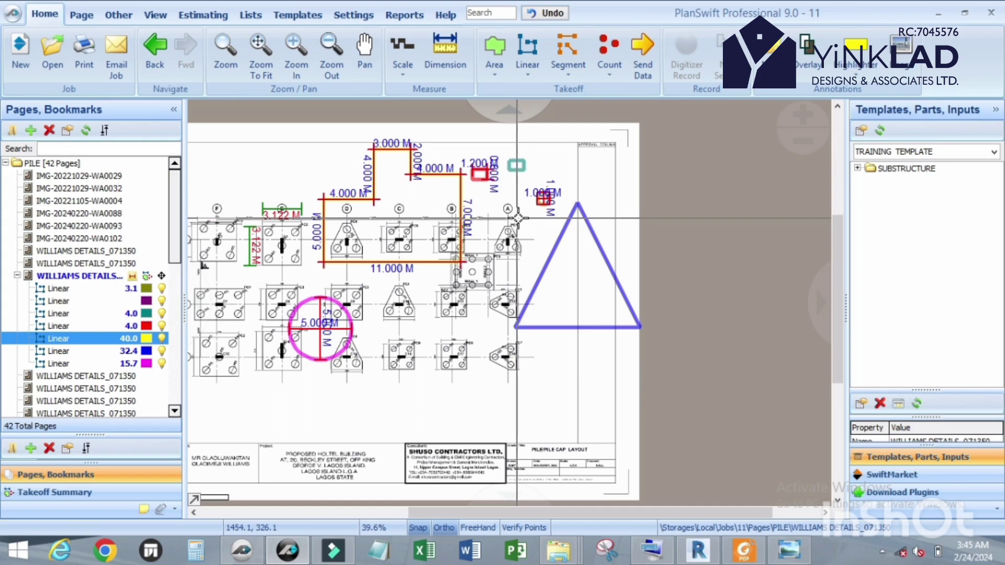
pyautogui.scroll(3, 577, 193)
pyautogui.scroll(-2, 577, 194)
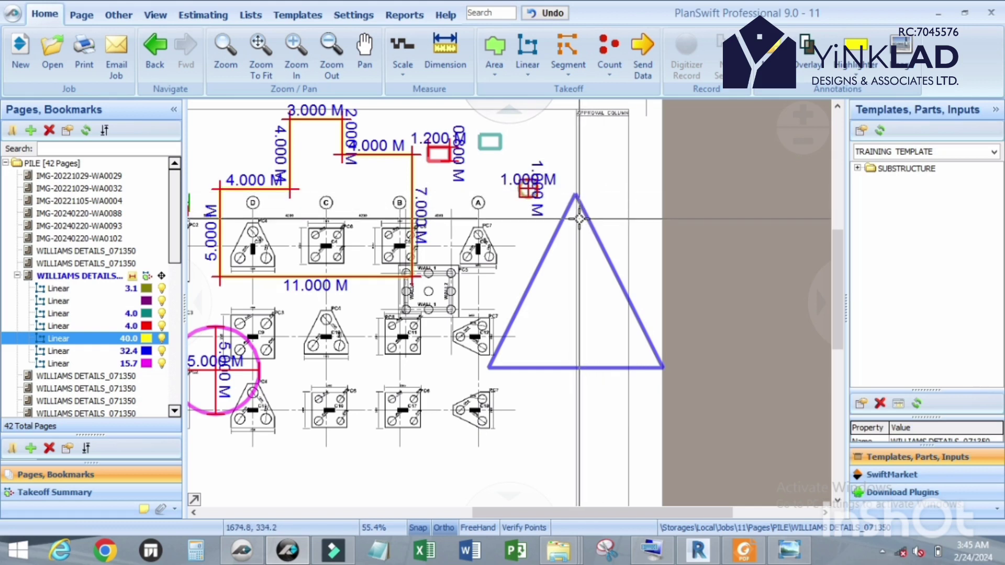
pyautogui.scroll(-1, 585, 225)
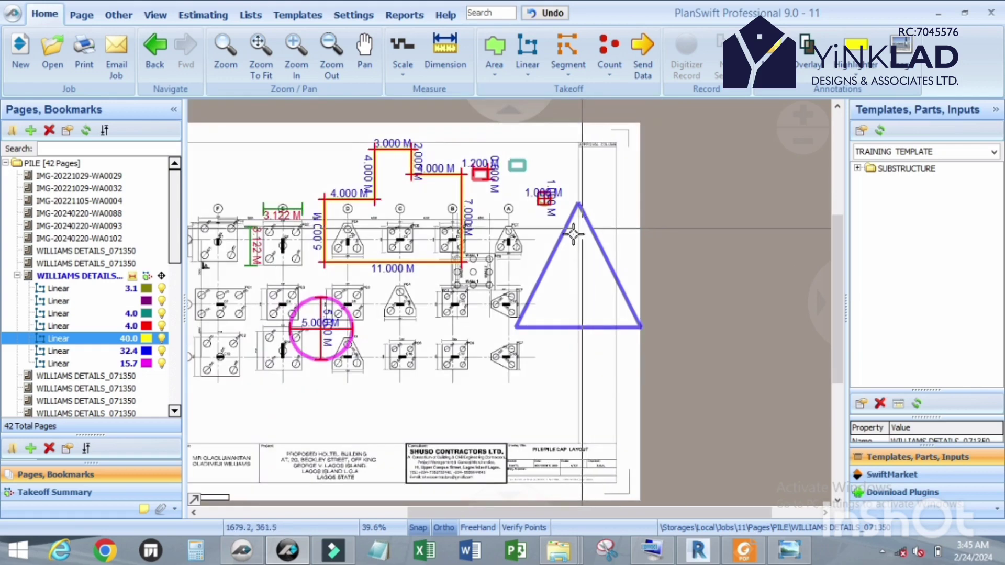